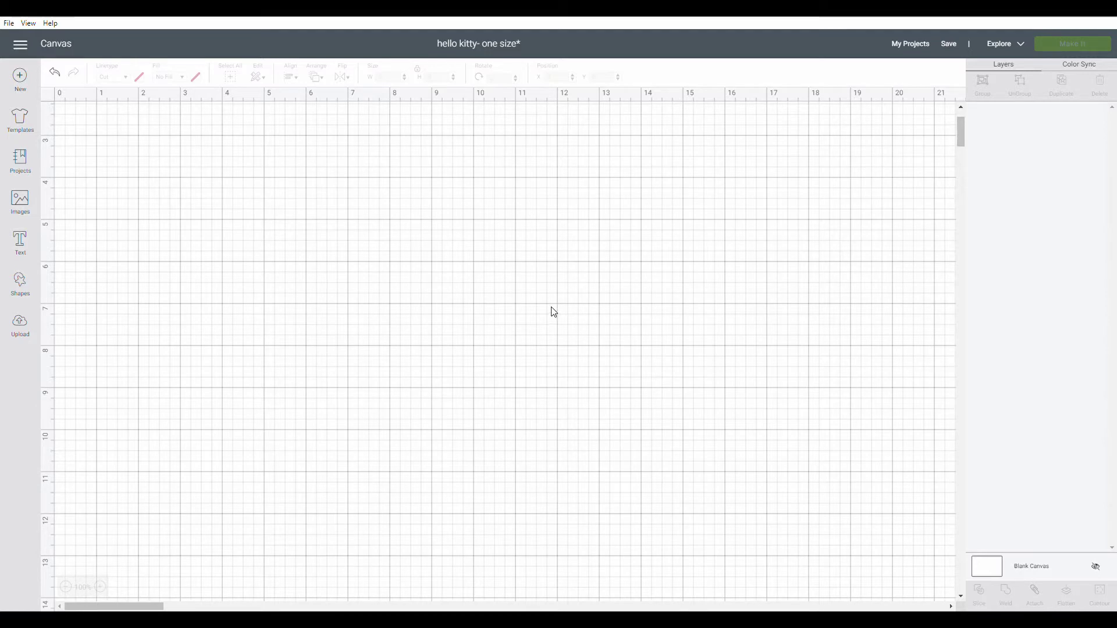
# Step: Insert the uploaded sitting Hello Kitty image with separate red, pink and yellow pieces, then ungroup its layers
pyautogui.click(19, 325)
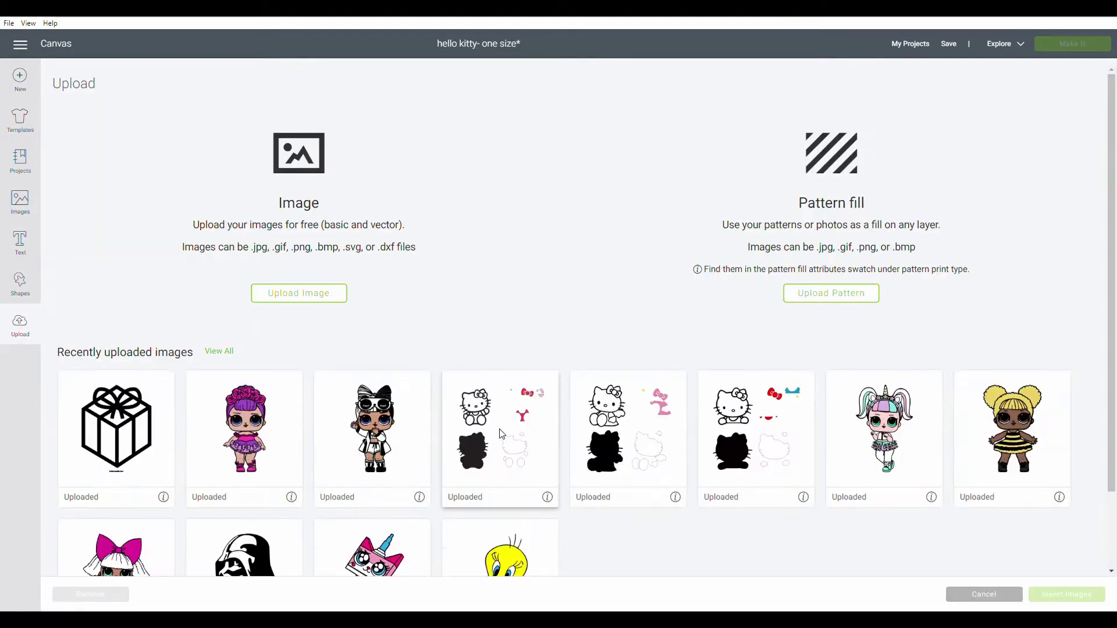
pyautogui.click(500, 434)
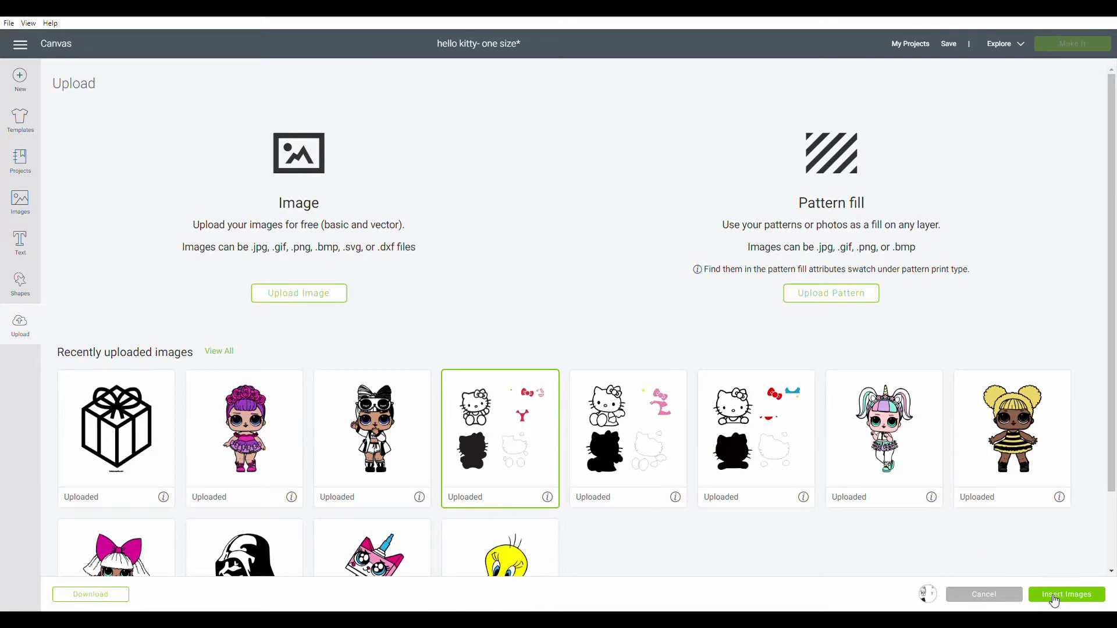
pyautogui.doubleClick(472, 440)
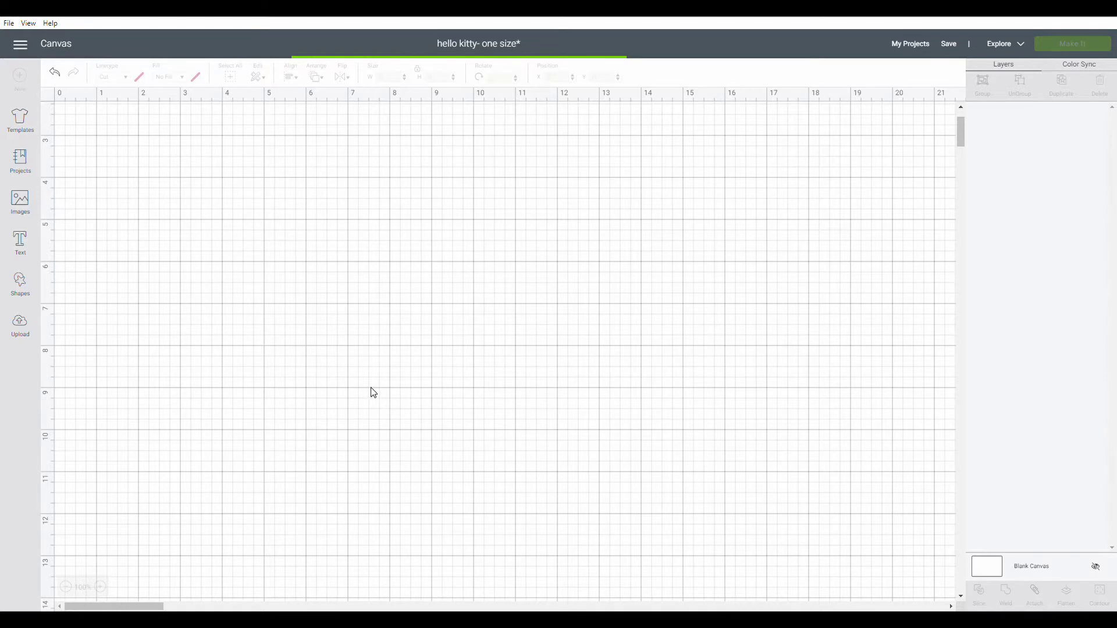
pyautogui.moveTo(429, 357); pyautogui.dragTo(384, 349)
pyautogui.moveTo(291, 343); pyautogui.dragTo(272, 316)
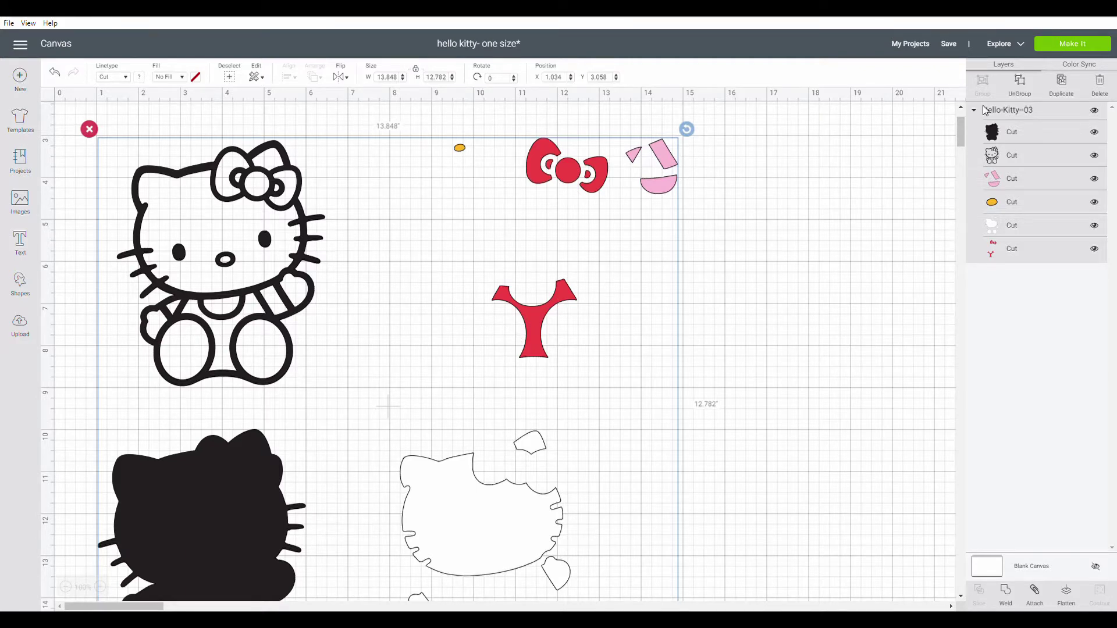
pyautogui.click(1018, 83)
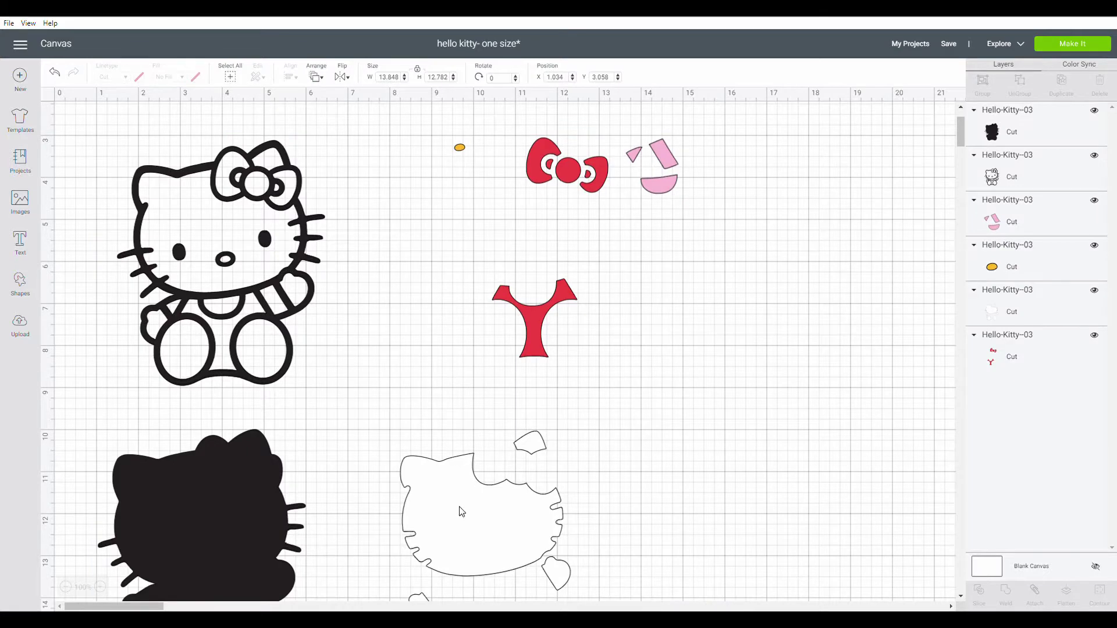
# Step: Place the white fill layer on the black Hello Kitty outline and group the two layers
pyautogui.moveTo(461, 511); pyautogui.dragTo(201, 232)
pyautogui.click(115, 209)
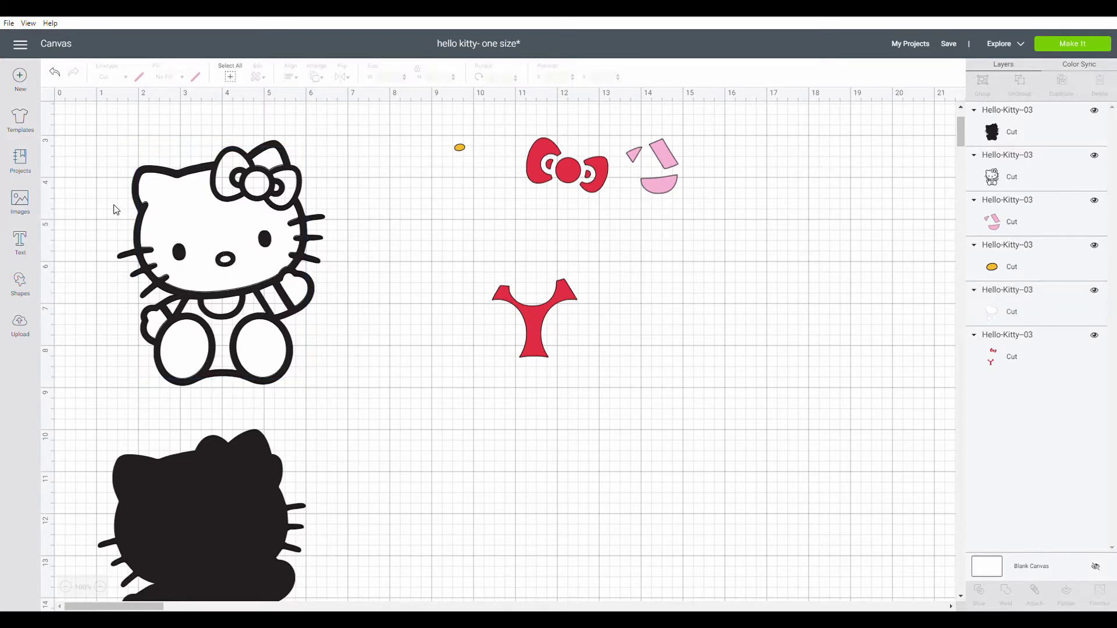
pyautogui.moveTo(114, 187); pyautogui.dragTo(302, 386)
pyautogui.click(982, 84)
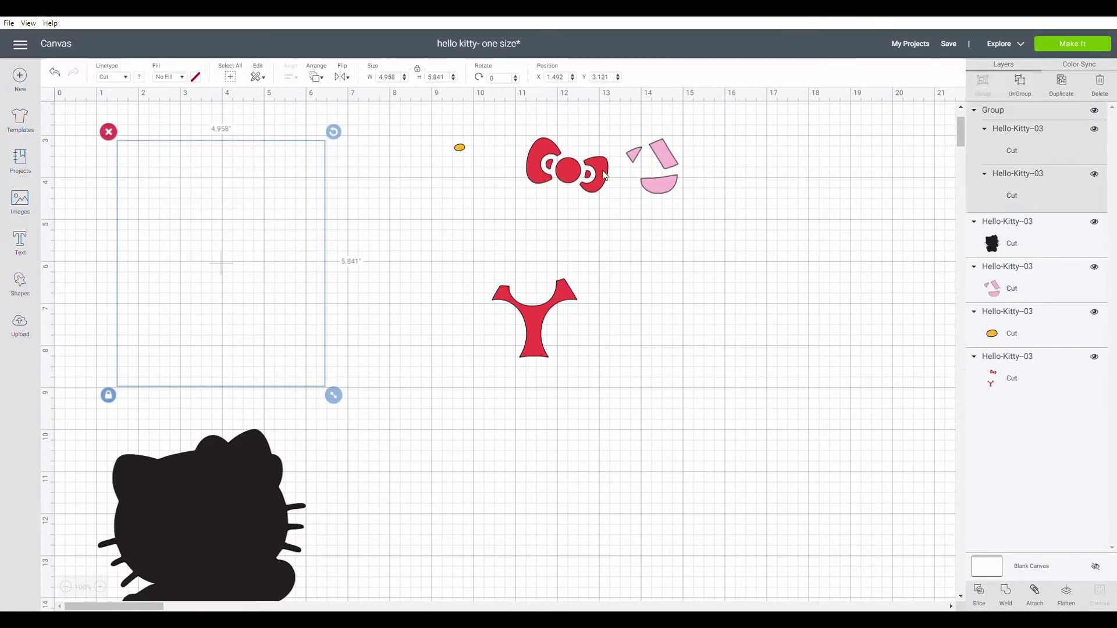
# Step: Shift the outline and white fill group about 3 inches to the right and place the yellow nose piece on its face
pyautogui.moveTo(462, 150); pyautogui.dragTo(226, 263)
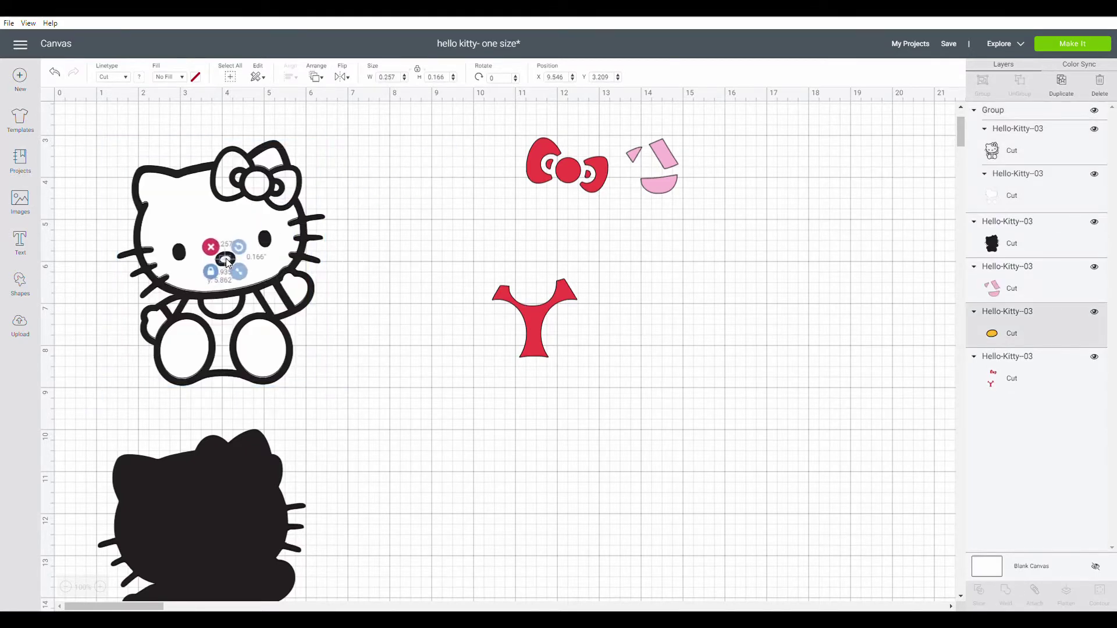
pyautogui.click(233, 77)
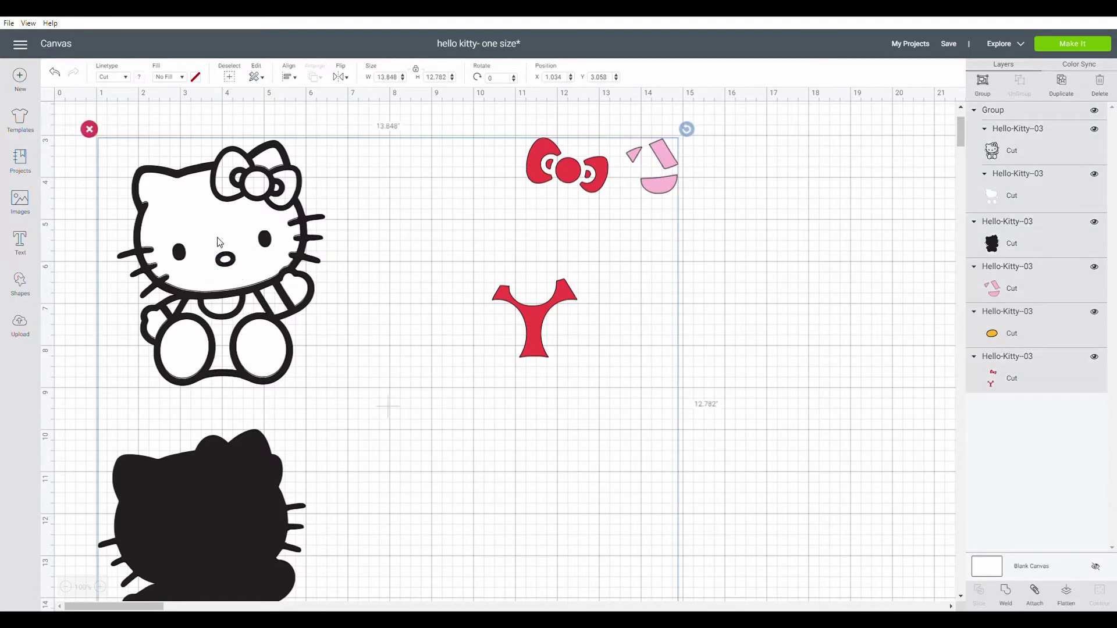
pyautogui.click(252, 132)
pyautogui.click(233, 263)
pyautogui.moveTo(276, 256); pyautogui.dragTo(409, 252)
pyautogui.moveTo(227, 266); pyautogui.dragTo(365, 261)
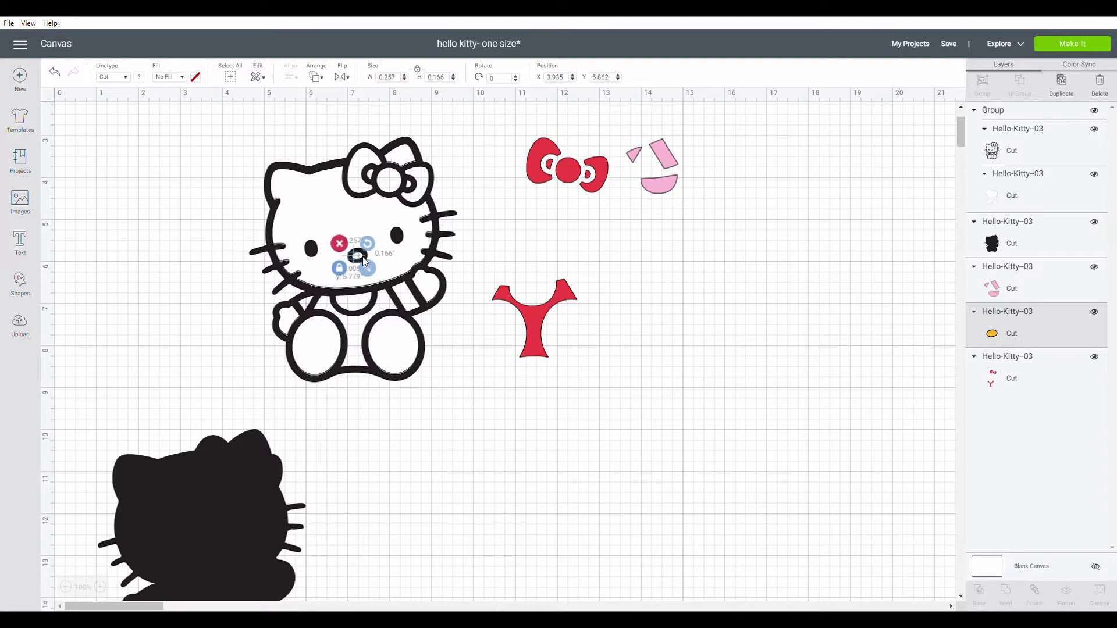
# Step: Bring the yellow nose to the front and align it with the nose opening in the outline
pyautogui.click(316, 77)
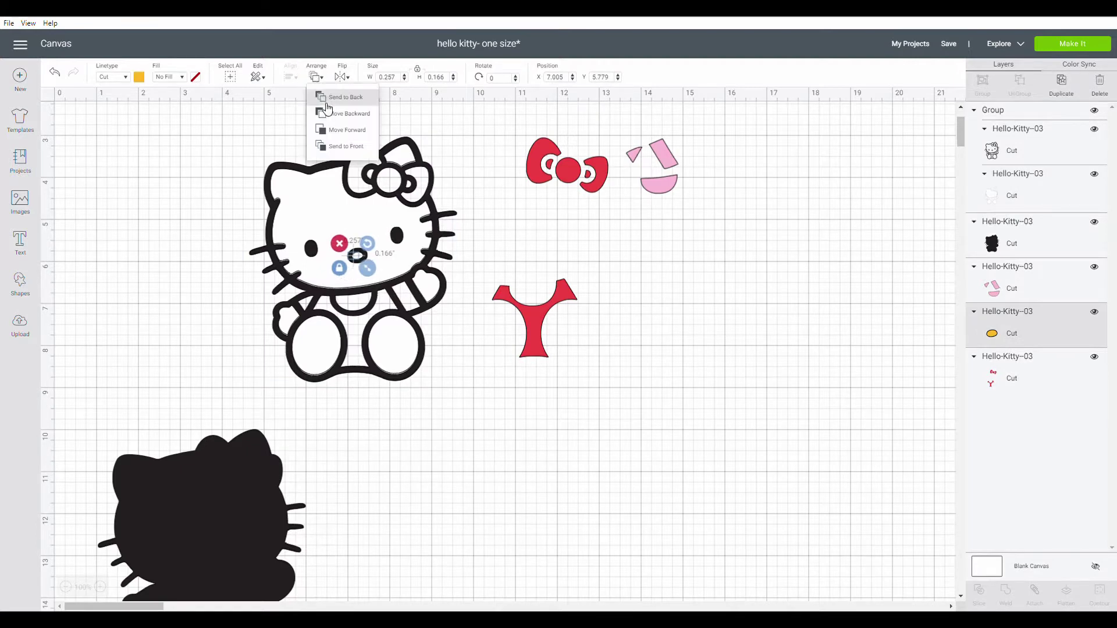
pyautogui.click(333, 148)
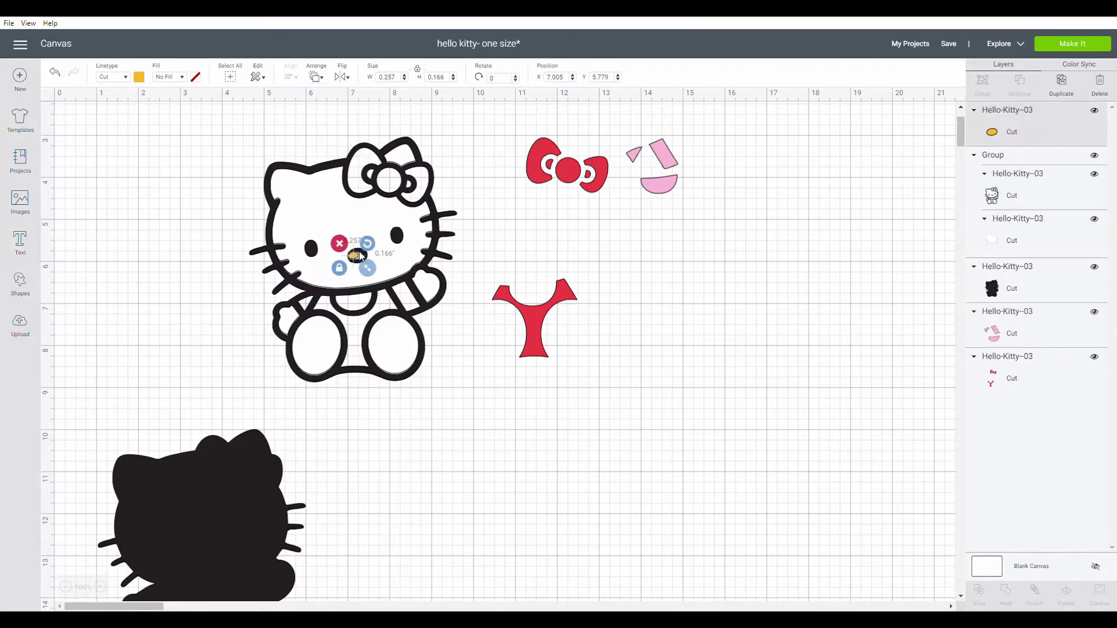
pyautogui.moveTo(360, 256); pyautogui.dragTo(365, 260)
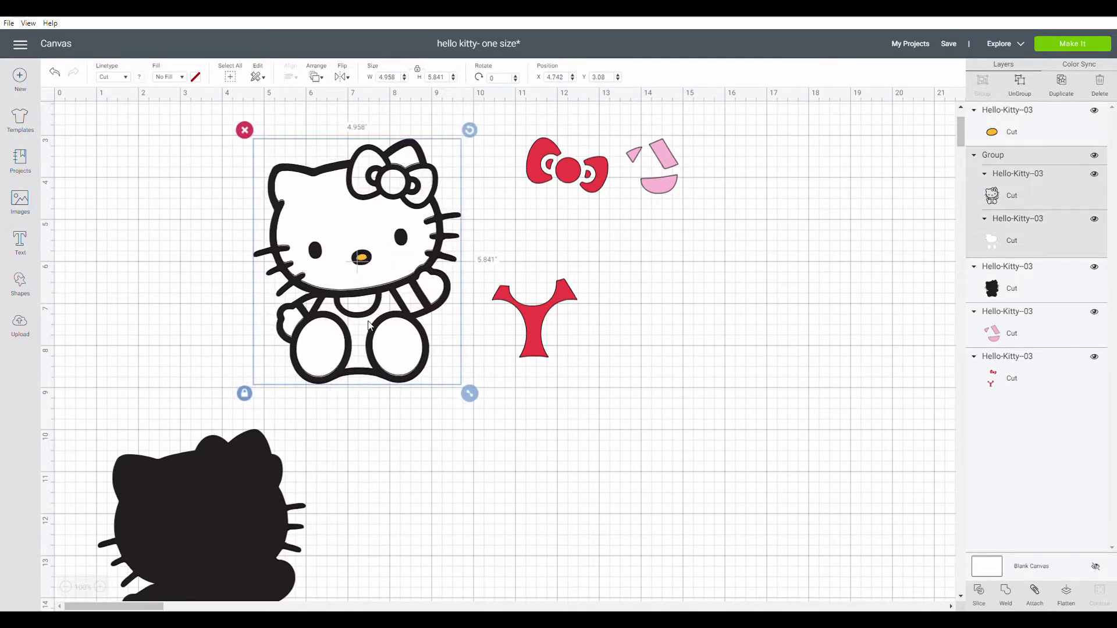
pyautogui.click(382, 463)
# Step: Fit the red bow and dress layer into the matching areas of the Hello Kitty outline
pyautogui.moveTo(542, 316); pyautogui.dragTo(294, 345)
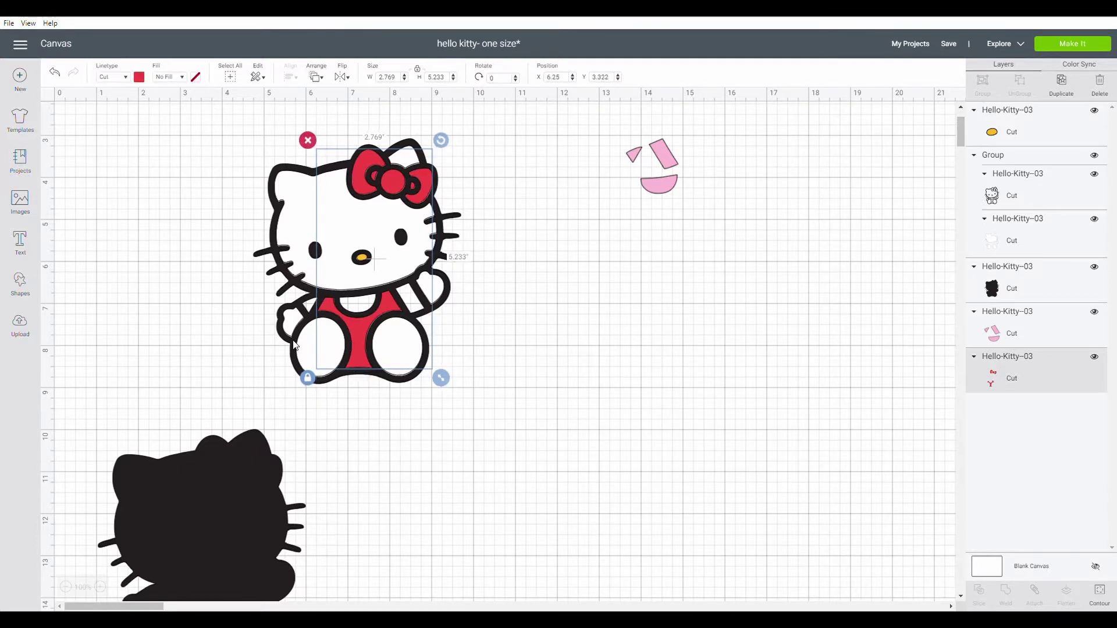
pyautogui.click(171, 324)
pyautogui.moveTo(271, 155)
pyautogui.mouseDown()
pyautogui.moveTo(387, 248)
pyautogui.moveTo(303, 150)
pyautogui.moveTo(265, 162)
pyautogui.moveTo(268, 153)
pyautogui.moveTo(273, 162)
pyautogui.mouseUp()
# Step: Group the yellow nose, the outline with its white fill, and the red bow and dress layer
pyautogui.click(149, 166)
pyautogui.moveTo(197, 153); pyautogui.dragTo(479, 356)
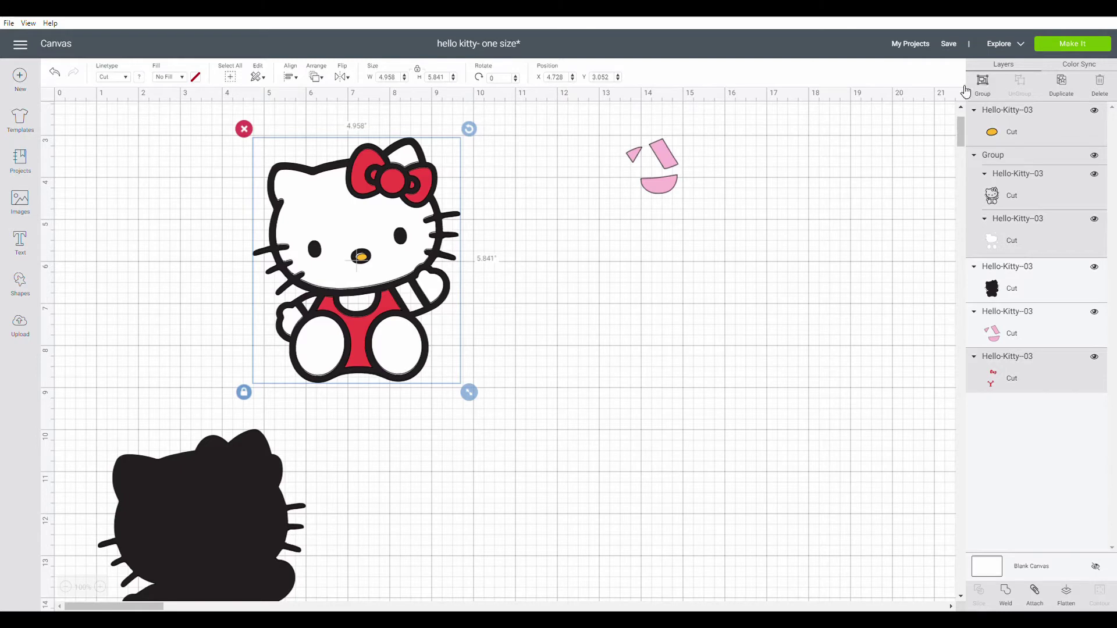
pyautogui.click(985, 81)
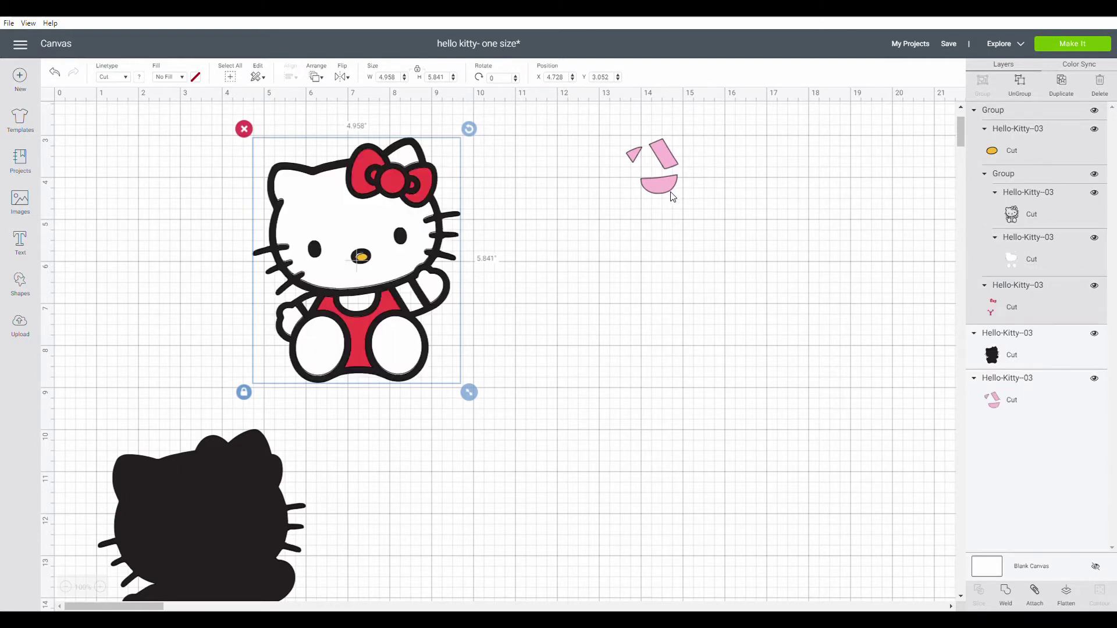
# Step: Duplicate the pink sleeve and collar layer twice and spread the copies apart beside the character
pyautogui.click(660, 175)
pyautogui.moveTo(657, 184); pyautogui.dragTo(630, 211)
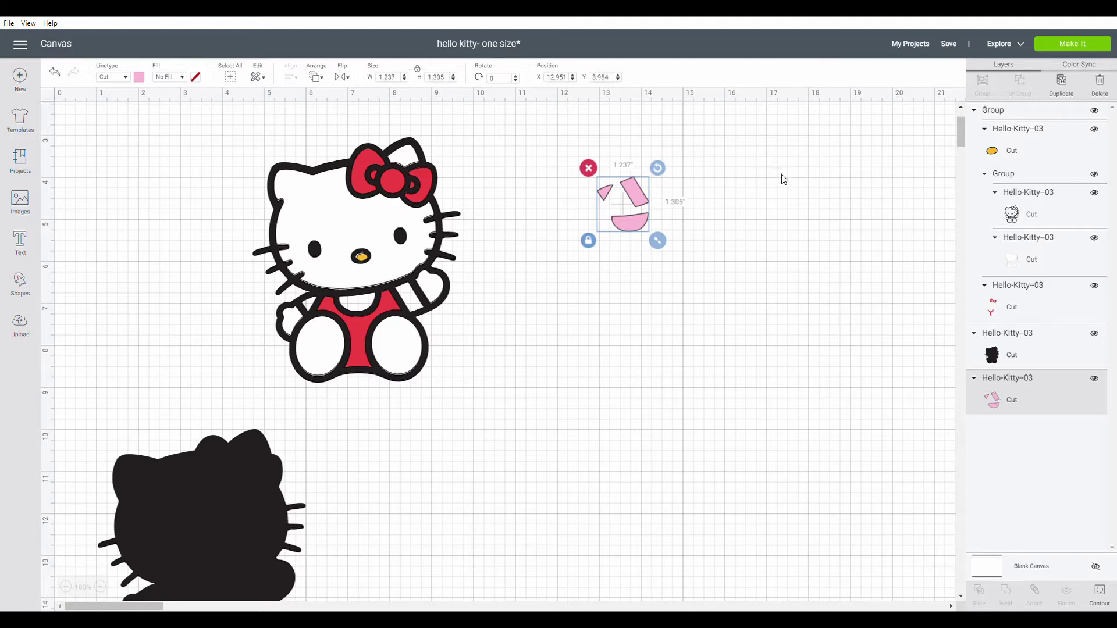
pyautogui.click(1064, 85)
pyautogui.click(1065, 85)
pyautogui.moveTo(663, 229); pyautogui.dragTo(727, 181)
pyautogui.moveTo(654, 243); pyautogui.dragTo(685, 289)
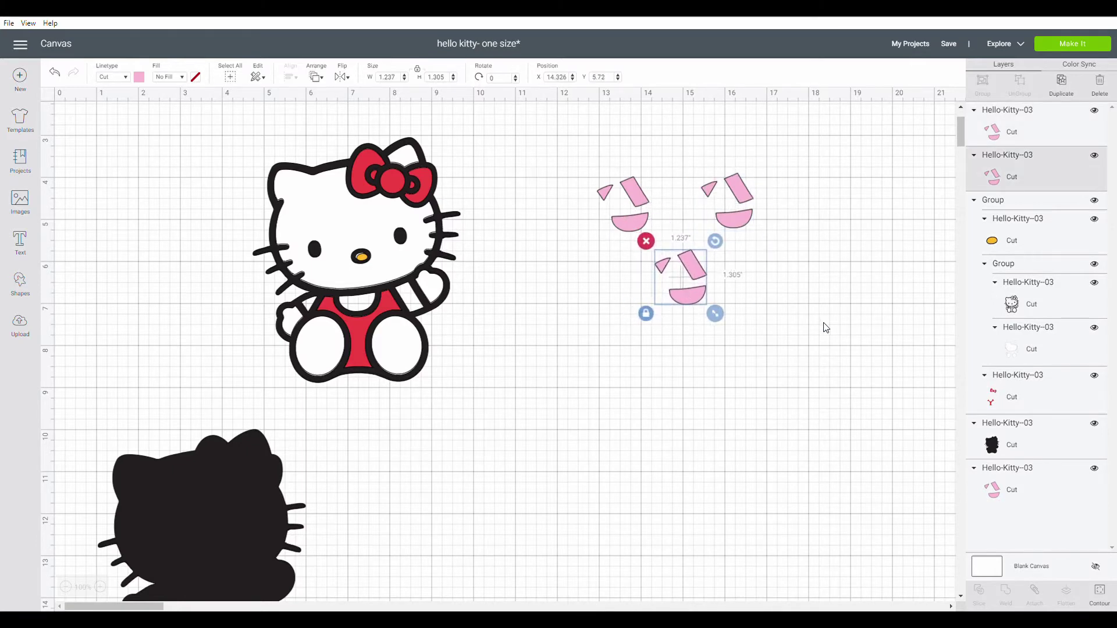
# Step: Hide all contours except the triangle on the lowest pink copy and place the triangle on the character's left-hand sleeve in the drawing
pyautogui.click(1098, 594)
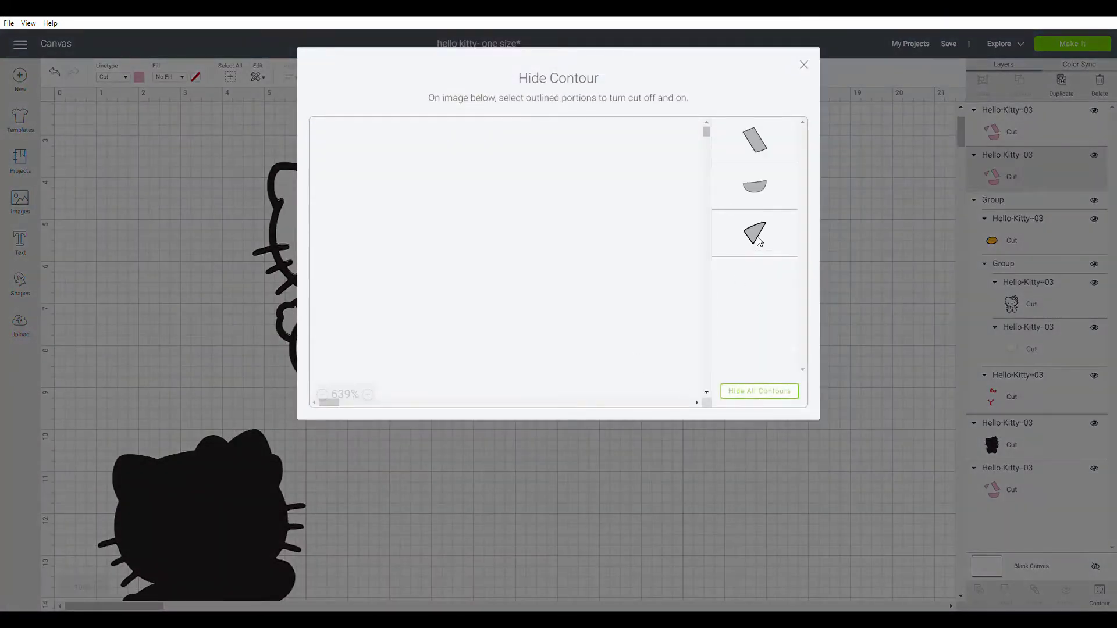
pyautogui.click(765, 191)
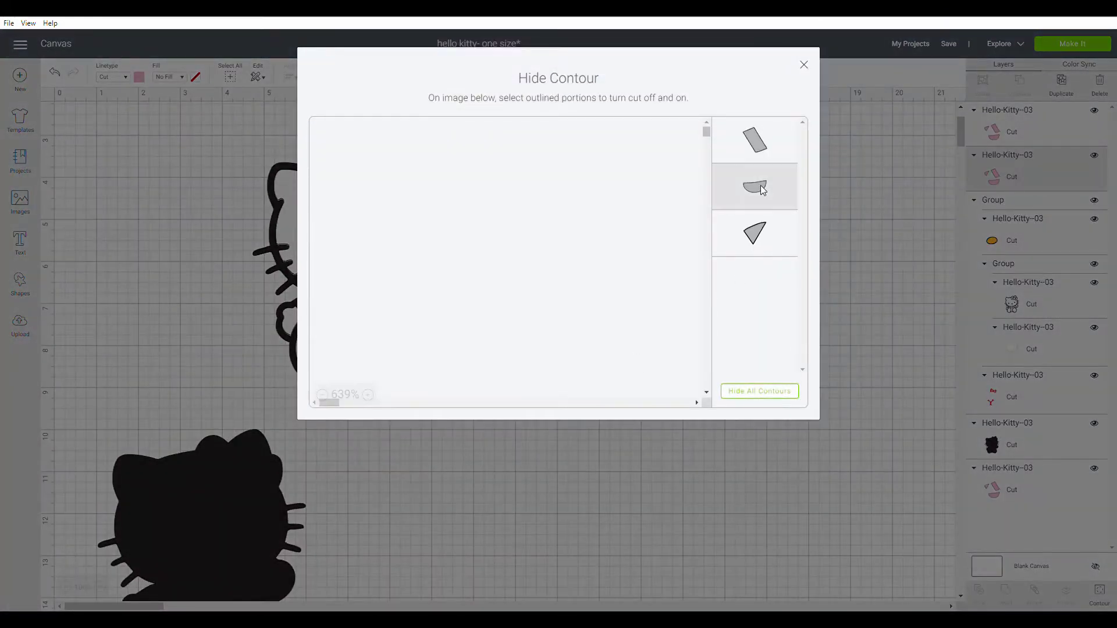
pyautogui.click(767, 149)
pyautogui.click(804, 65)
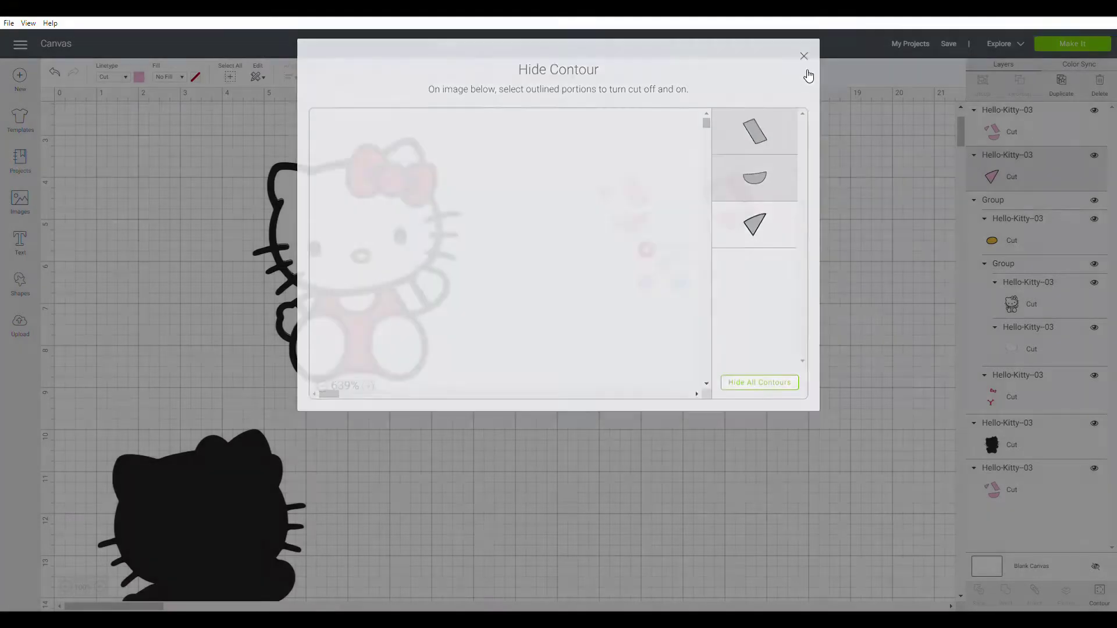
pyautogui.moveTo(651, 281); pyautogui.dragTo(314, 309)
pyautogui.click(615, 295)
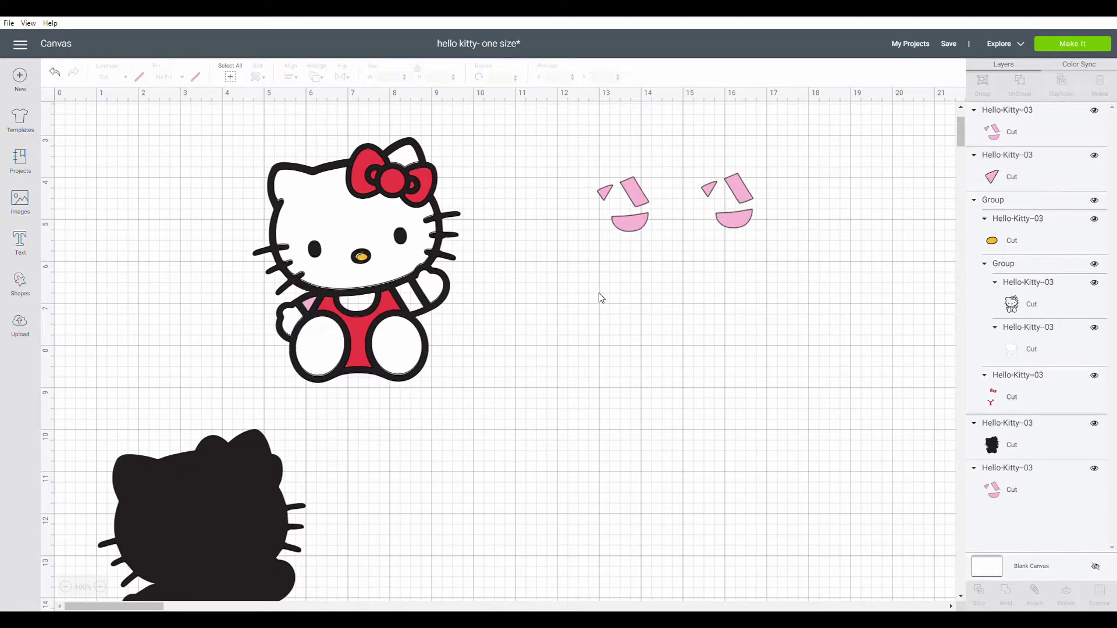
# Step: Reduce the original pink layer to its slanted rectangle using Contour and fit that piece into the raised arm's sleeve
pyautogui.click(637, 222)
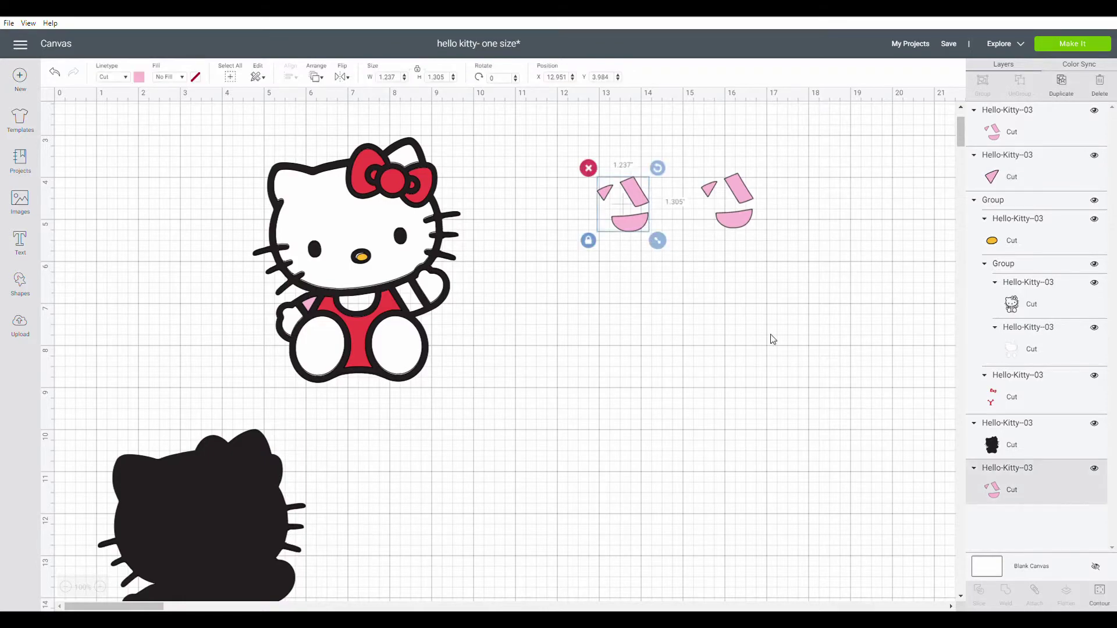
pyautogui.click(1107, 598)
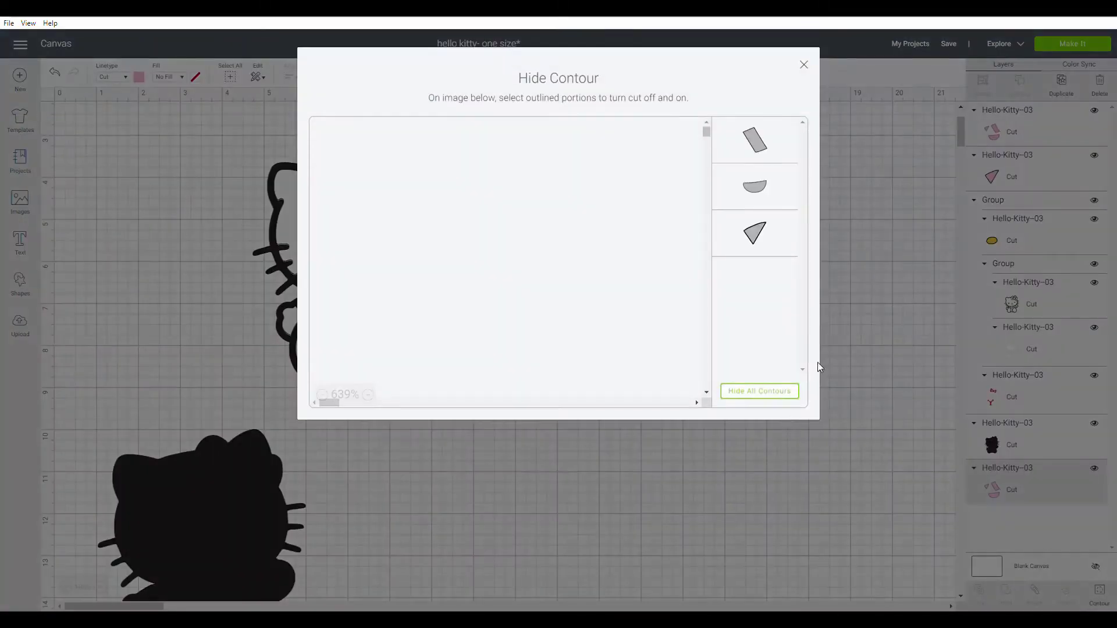
pyautogui.click(770, 240)
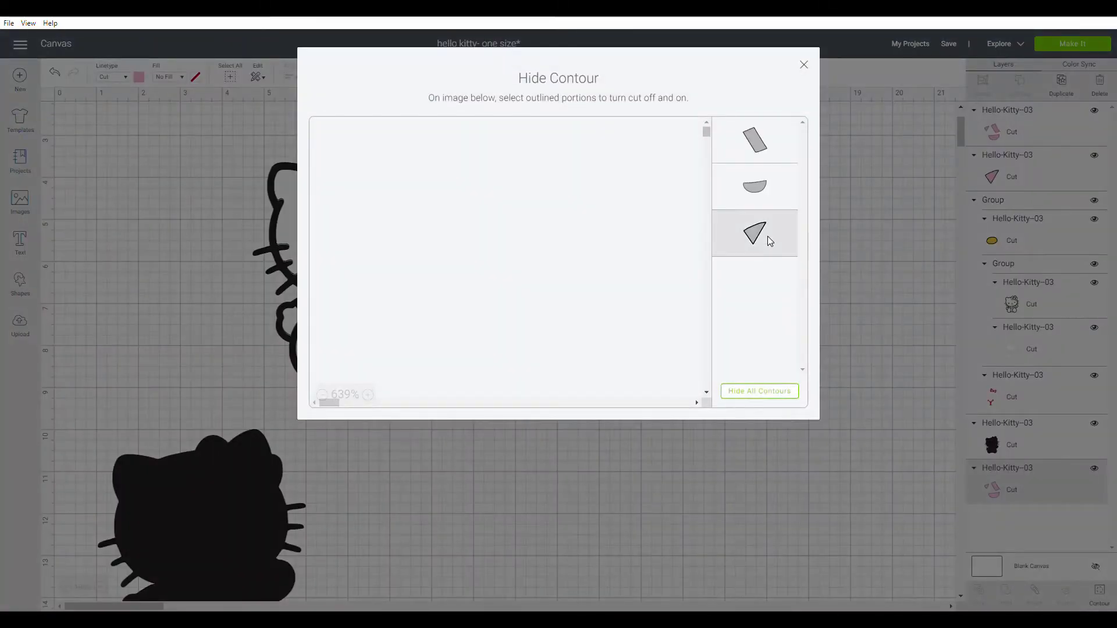
pyautogui.click(762, 189)
pyautogui.click(804, 65)
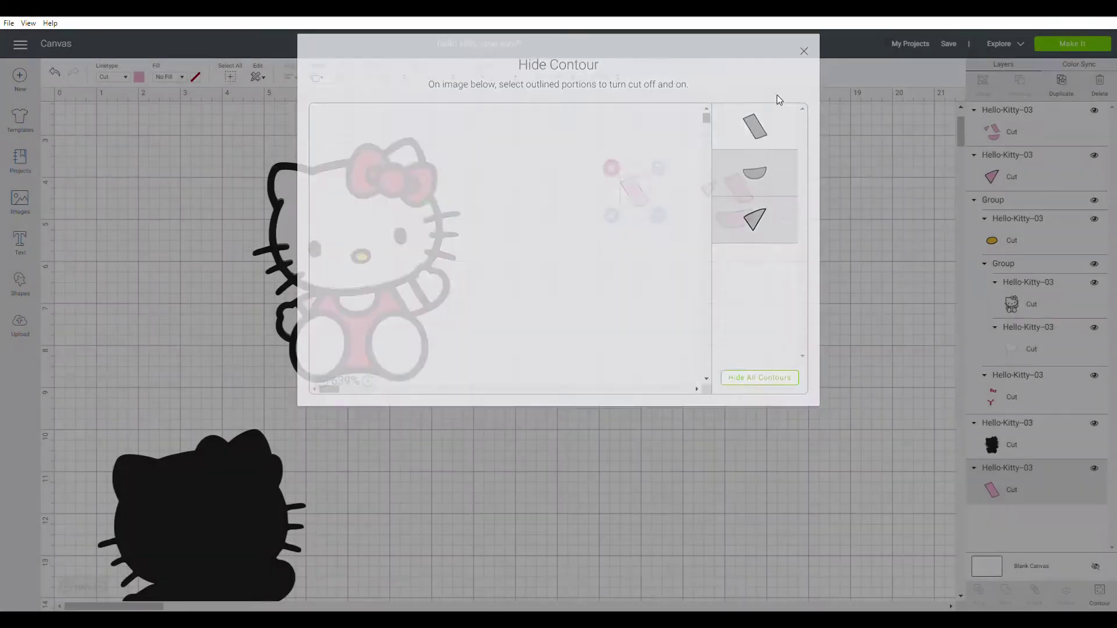
pyautogui.moveTo(625, 200); pyautogui.dragTo(406, 304)
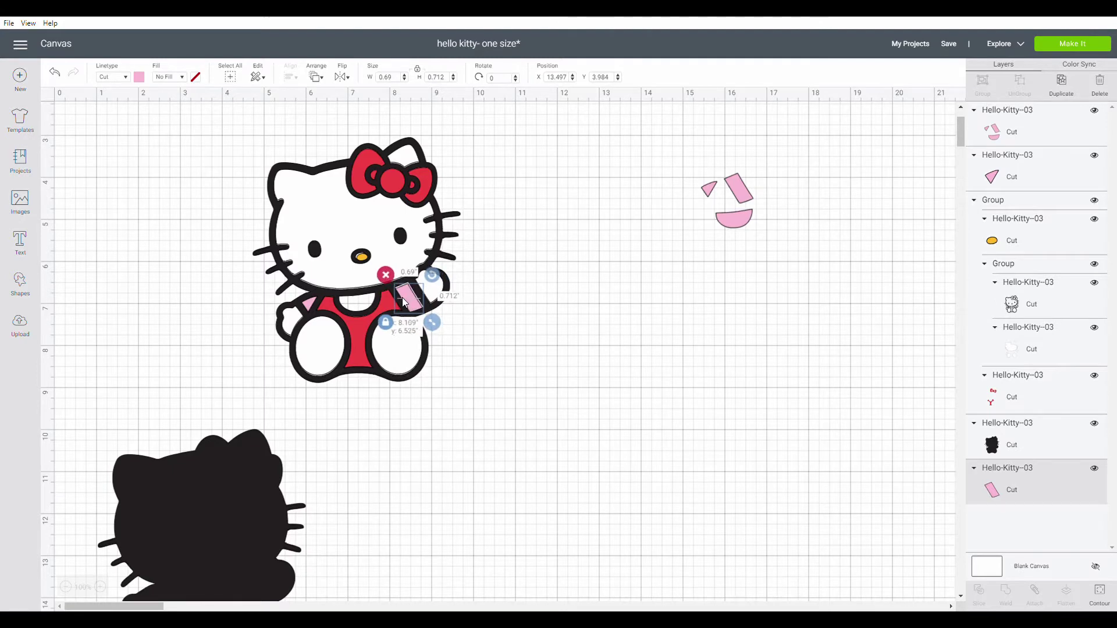
pyautogui.moveTo(403, 300); pyautogui.dragTo(403, 298)
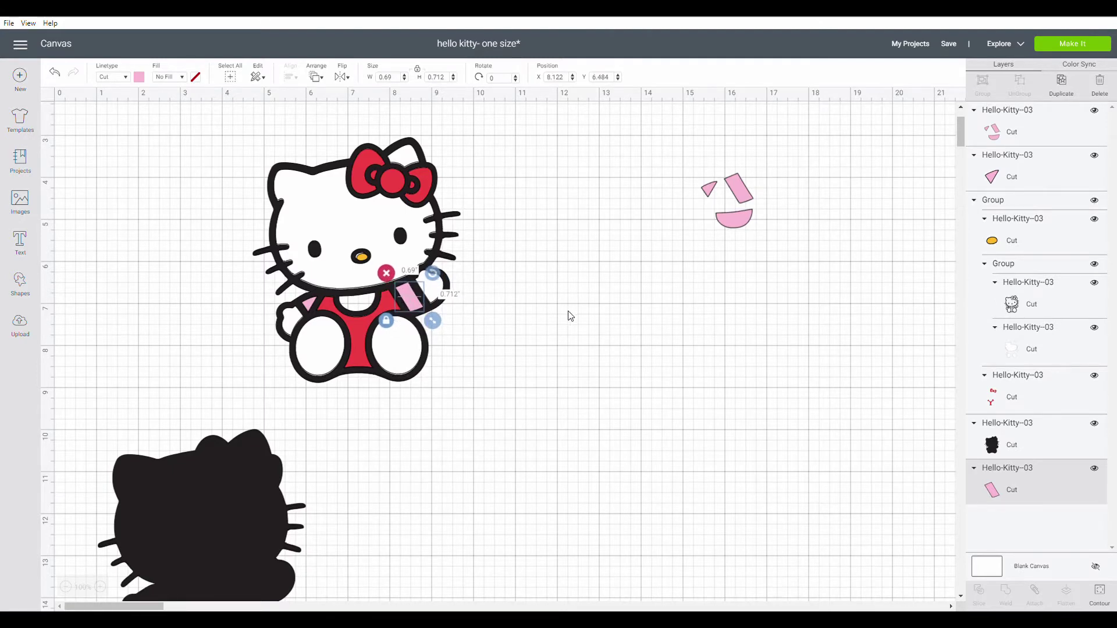
# Step: Hide the triangle and slanted rectangle contours on the remaining pink copy and place the half-round piece at the collar
pyautogui.click(733, 220)
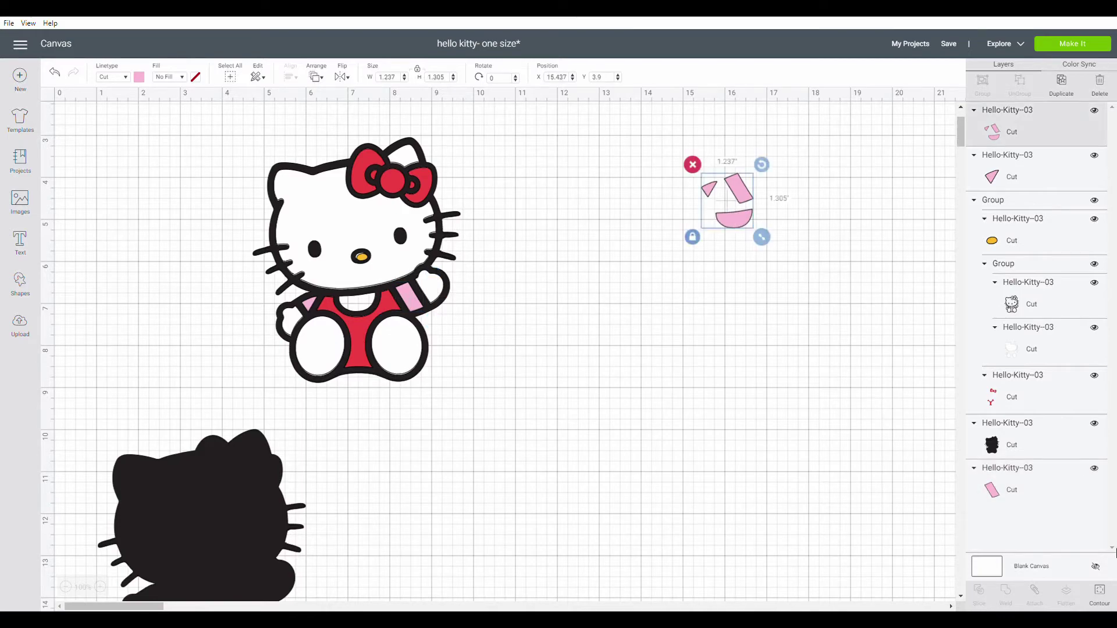
pyautogui.click(1099, 594)
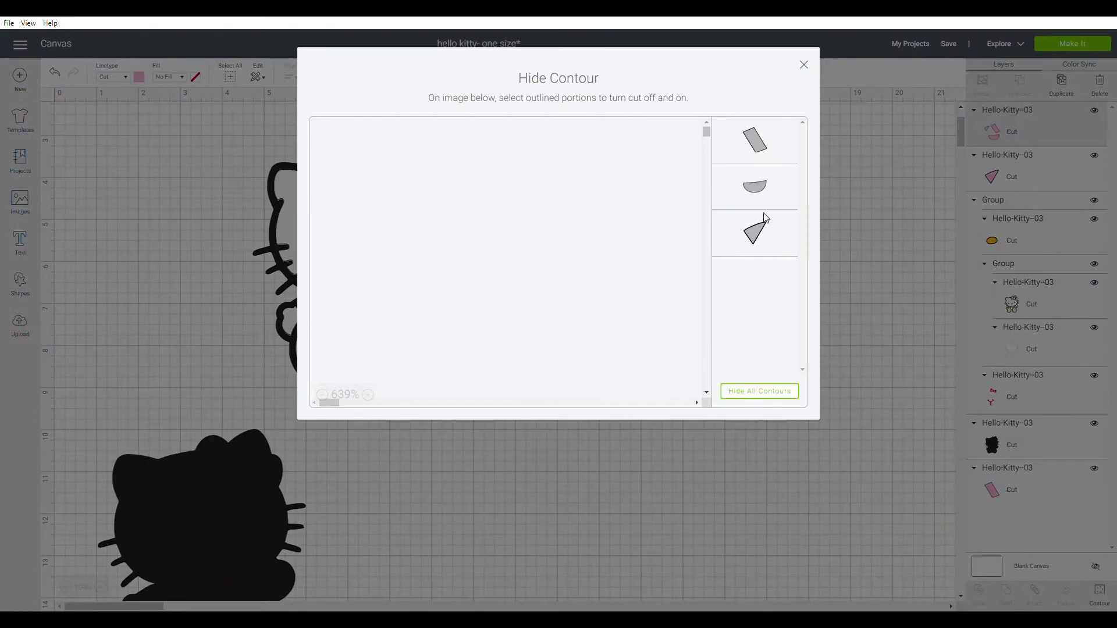
pyautogui.click(763, 231)
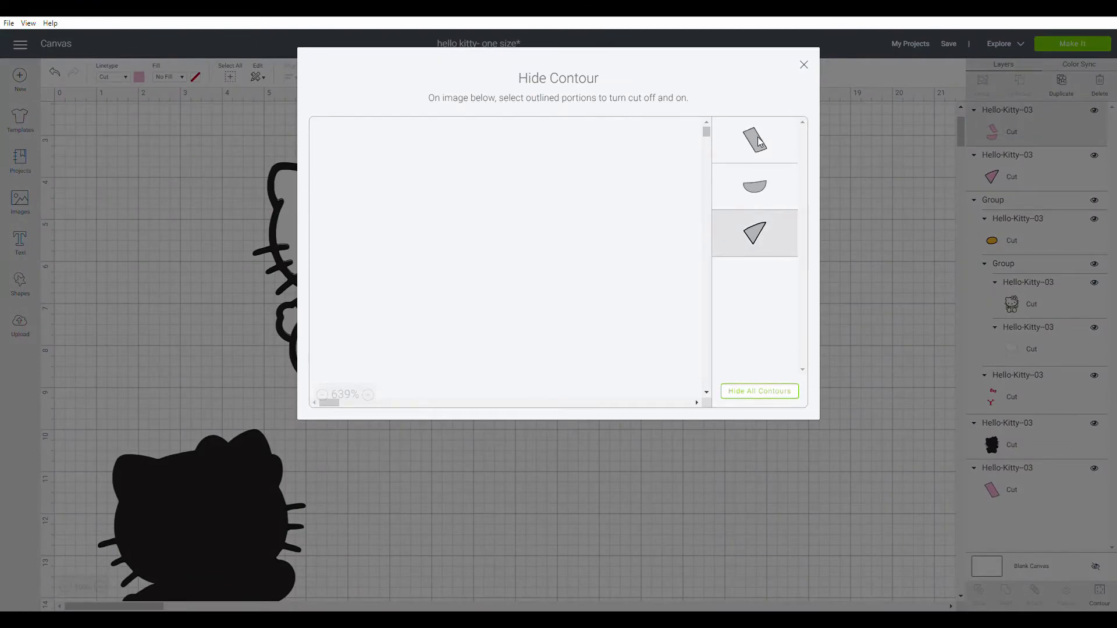
pyautogui.click(759, 142)
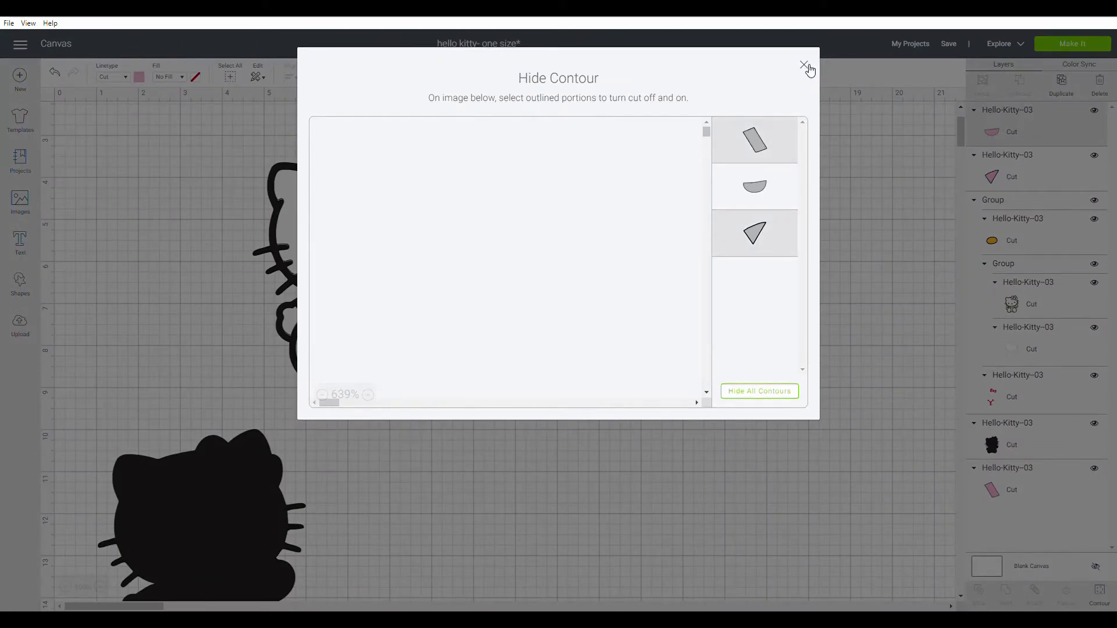
pyautogui.click(805, 65)
pyautogui.moveTo(732, 226); pyautogui.dragTo(353, 310)
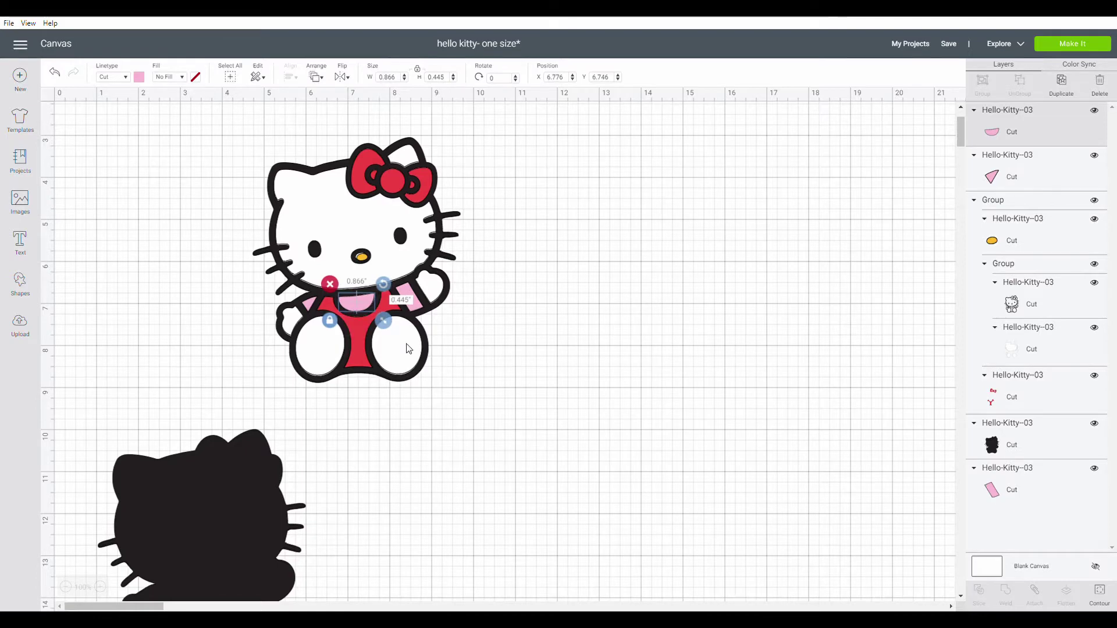
# Step: Group all the coloured character pieces and place the group over the black silhouette in the middle of the canvas
pyautogui.click(412, 424)
pyautogui.moveTo(233, 197); pyautogui.dragTo(465, 389)
pyautogui.click(990, 81)
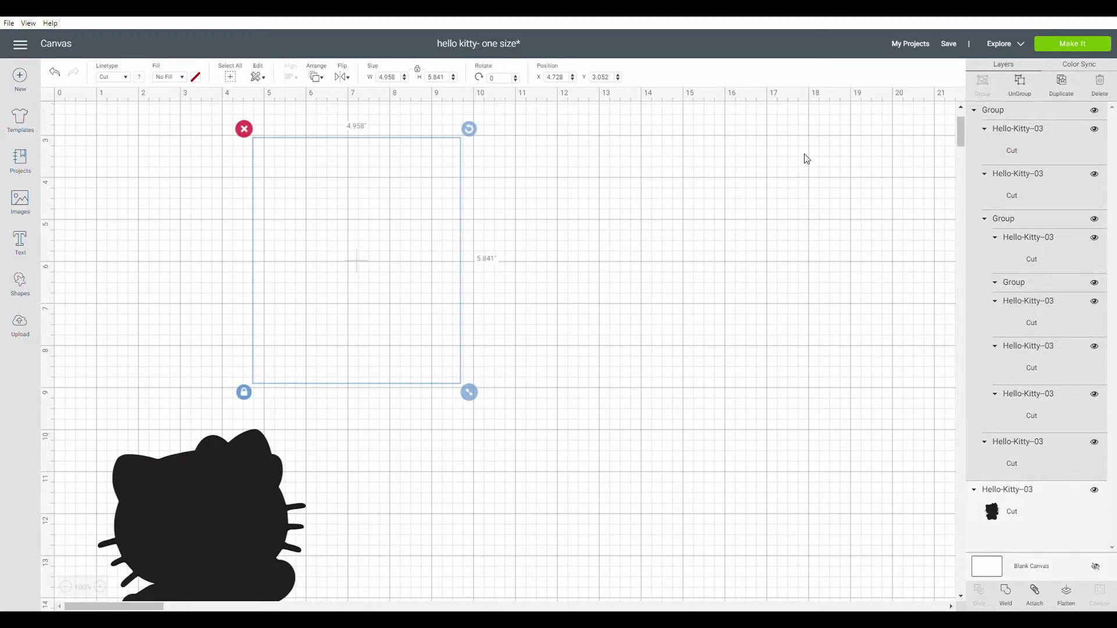
pyautogui.moveTo(206, 494); pyautogui.dragTo(565, 196)
pyautogui.moveTo(371, 248); pyautogui.dragTo(576, 241)
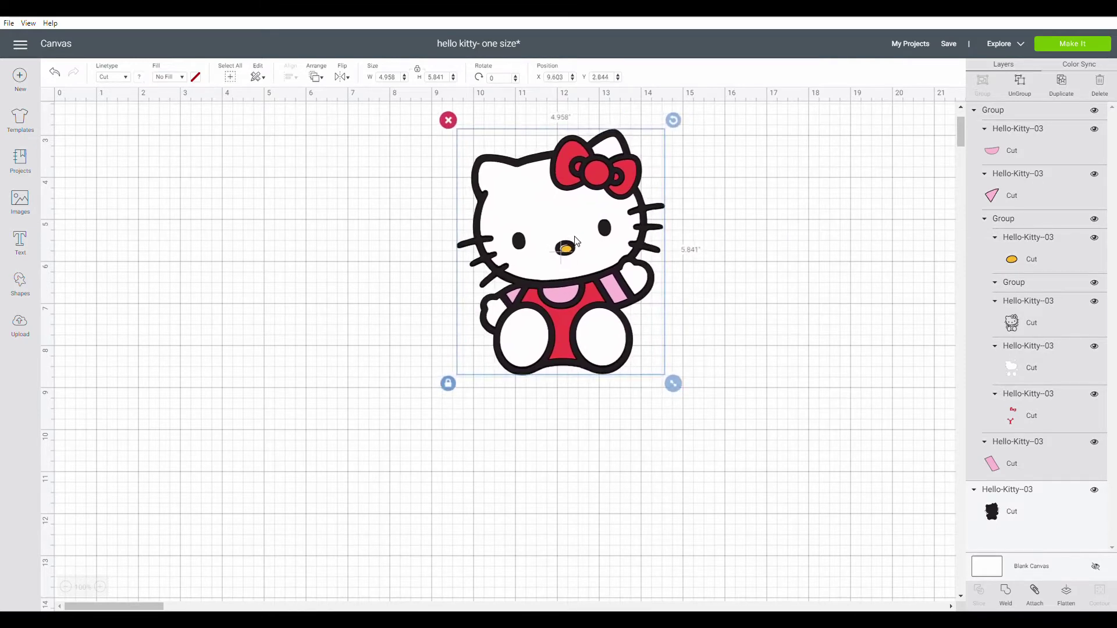
# Step: Group the coloured character with the black silhouette and move the group to the canvas's upper left corner
pyautogui.click(387, 251)
pyautogui.moveTo(426, 208); pyautogui.dragTo(687, 410)
pyautogui.click(991, 86)
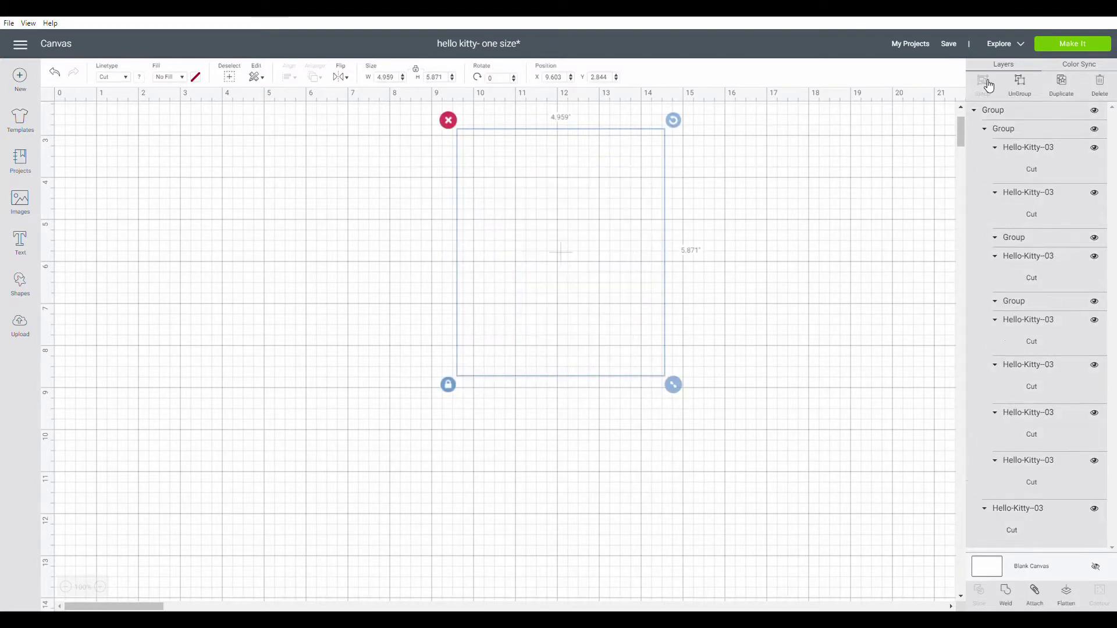
pyautogui.moveTo(572, 245); pyautogui.dragTo(268, 260)
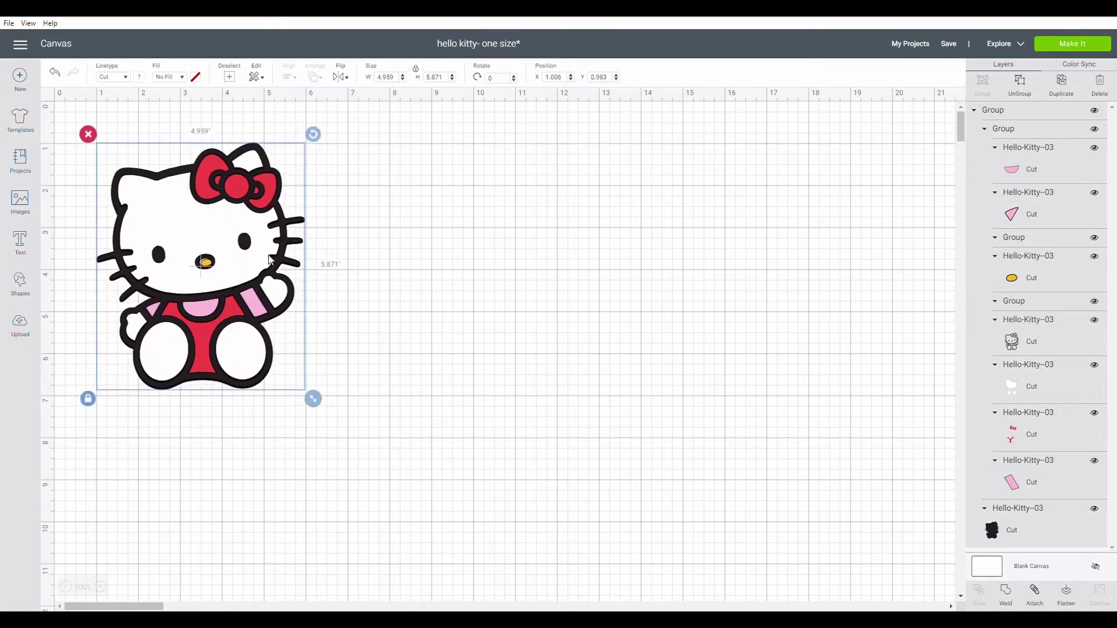
pyautogui.click(472, 251)
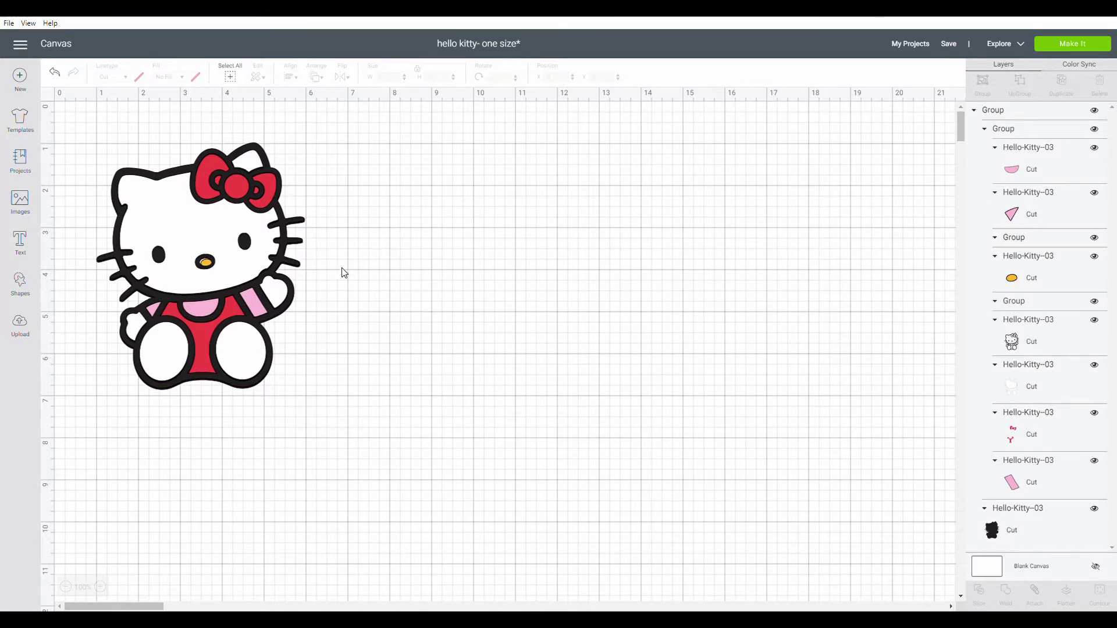
# Step: Enlarge the complete Hello Kitty group proportionally to about 13 by 15.4 inches
pyautogui.click(242, 267)
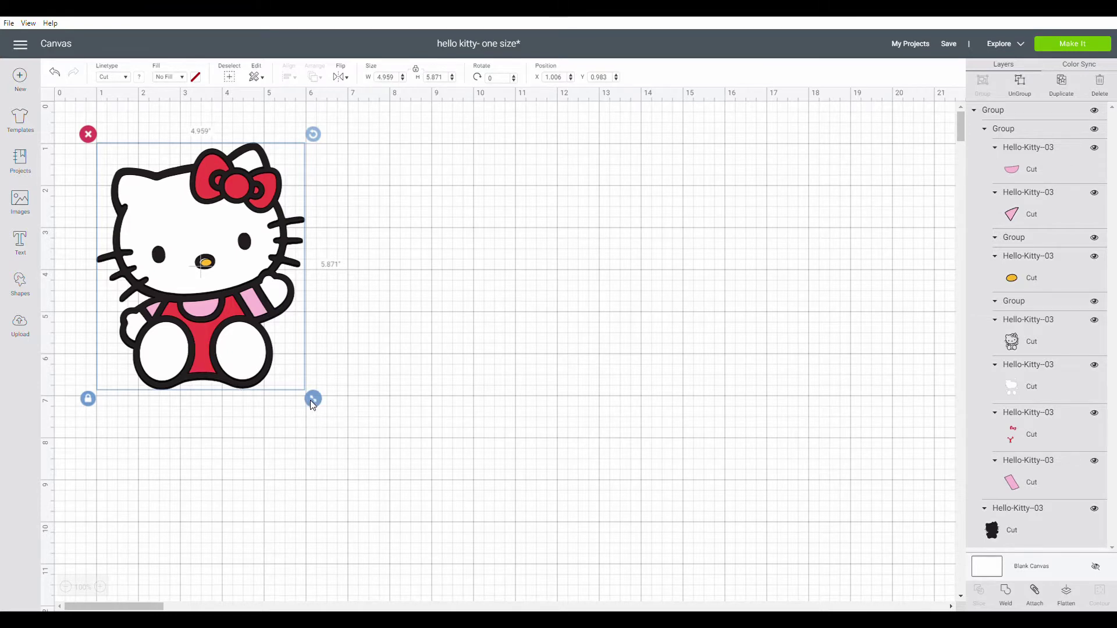
pyautogui.moveTo(322, 406); pyautogui.dragTo(482, 456)
pyautogui.click(413, 496)
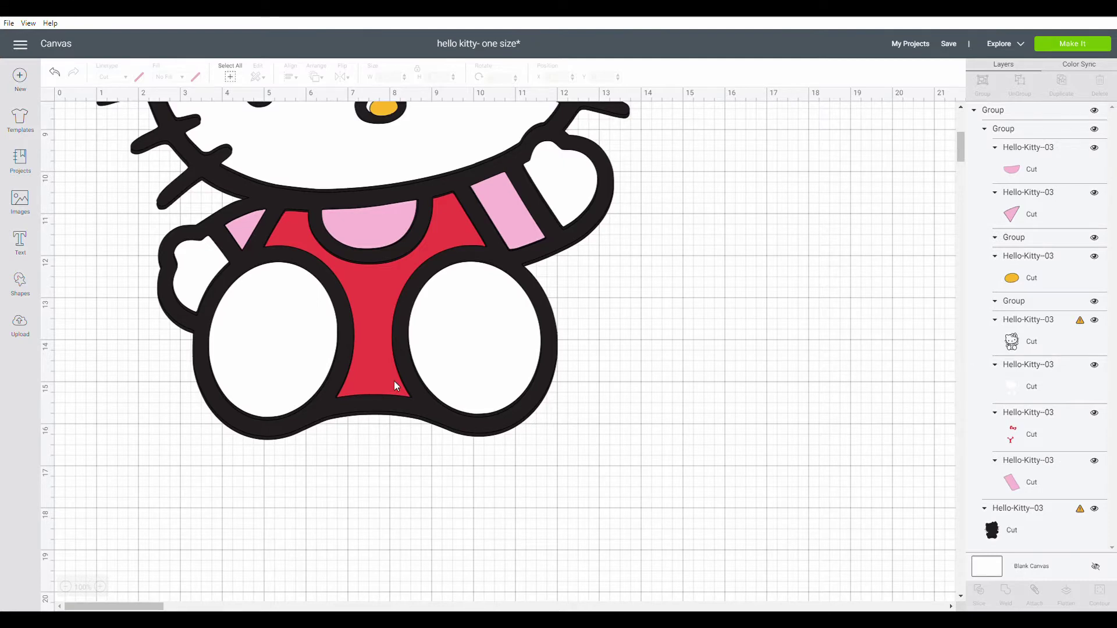
pyautogui.scroll(10, 384, 377)
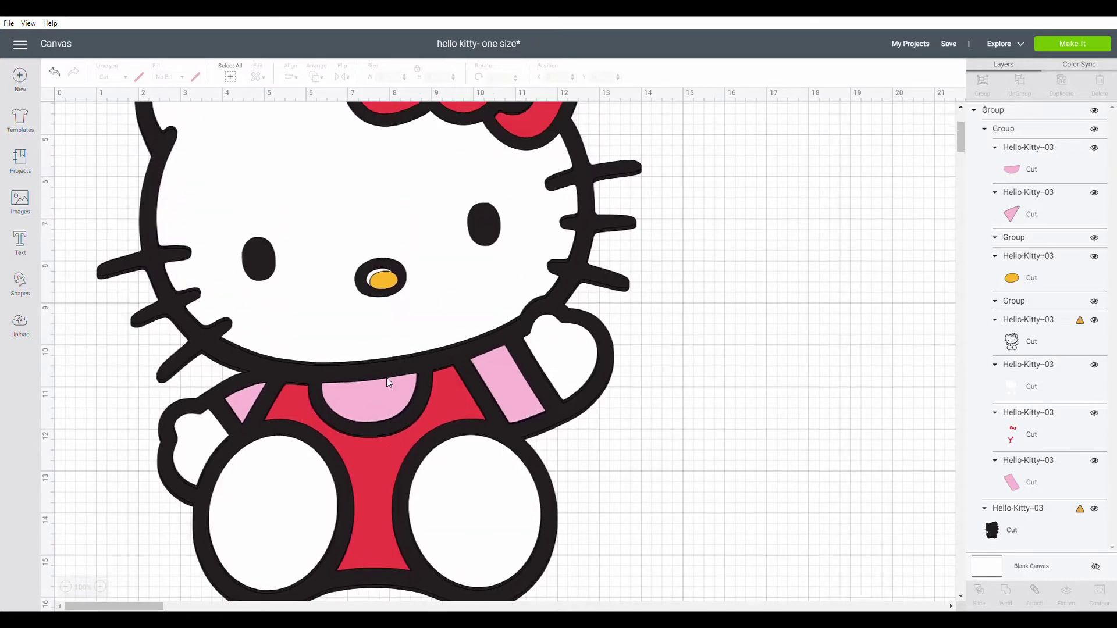
# Step: Ungroup the enlarged design, move the black silhouette further down the canvas, and keep the coloured character above it
pyautogui.click(431, 327)
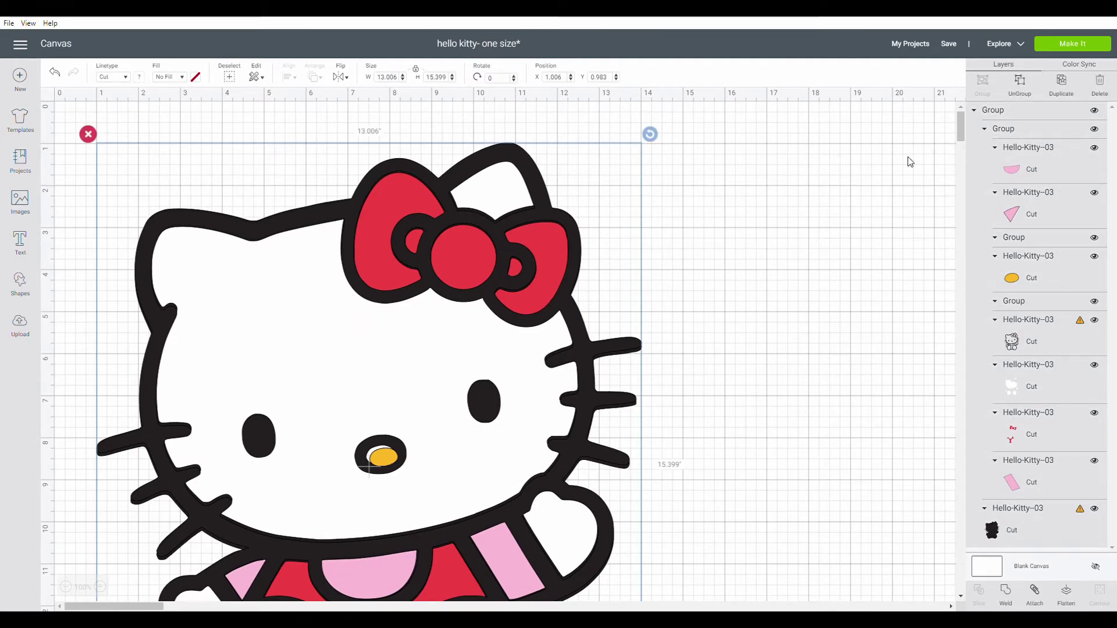
pyautogui.click(1020, 81)
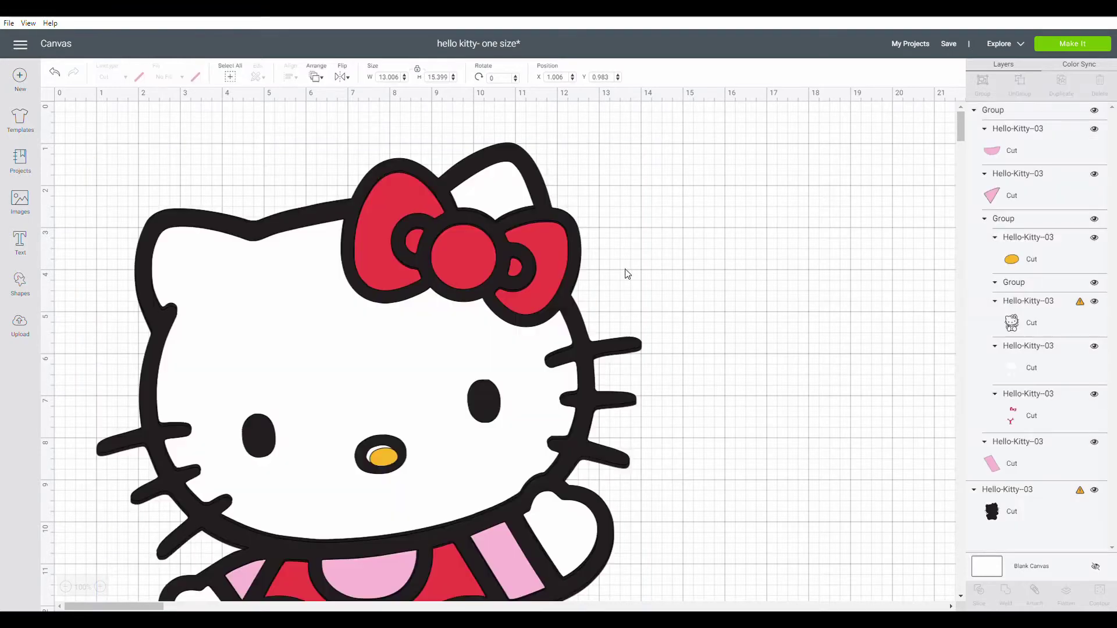
pyautogui.moveTo(475, 320); pyautogui.dragTo(849, 278)
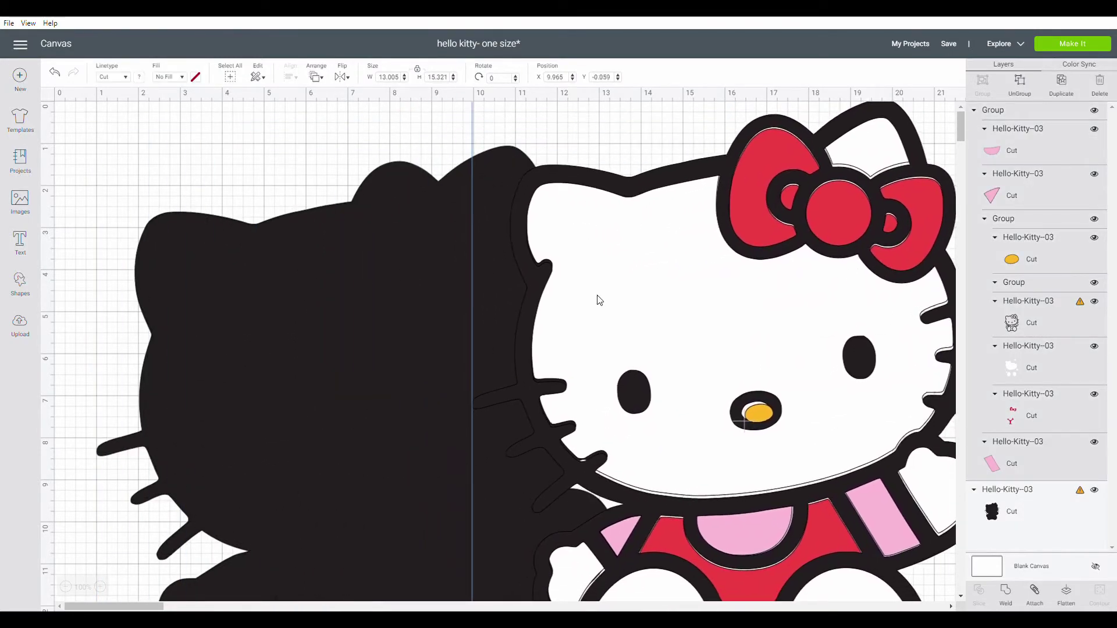
pyautogui.moveTo(271, 378); pyautogui.dragTo(398, 526)
pyautogui.scroll(10, 522, 332)
pyautogui.moveTo(690, 287); pyautogui.dragTo(424, 278)
pyautogui.moveTo(568, 286); pyautogui.dragTo(585, 300)
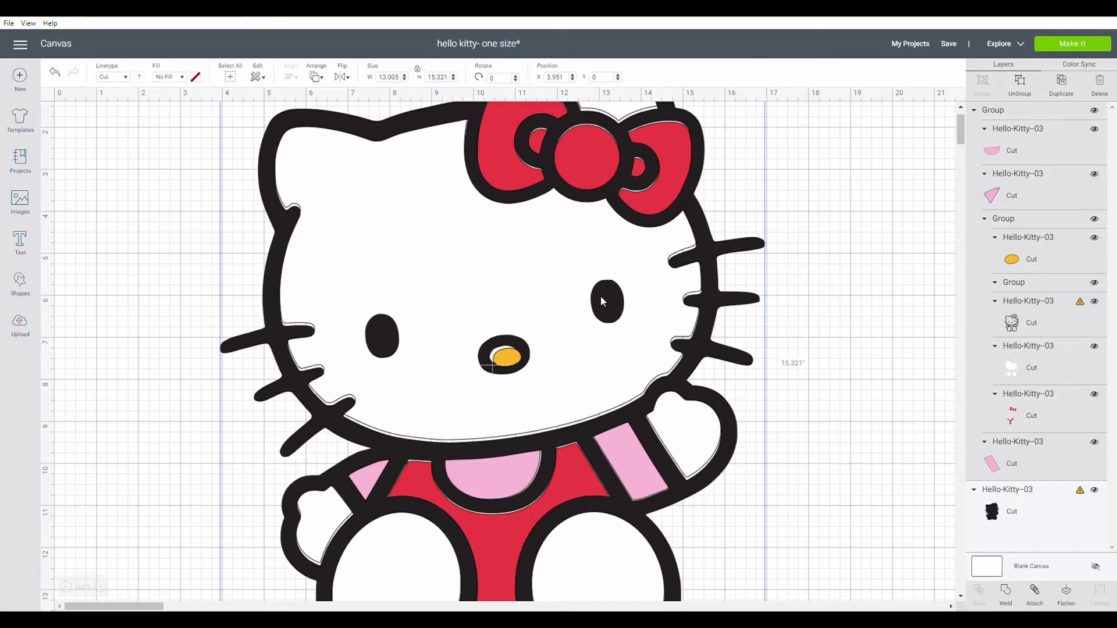
# Step: Ungroup the coloured character and pull the pink half-round and triangle pieces out to the empty area on its left
pyautogui.click(1027, 86)
pyautogui.moveTo(549, 298); pyautogui.dragTo(709, 290)
pyautogui.moveTo(505, 465); pyautogui.dragTo(222, 327)
pyautogui.moveTo(351, 487); pyautogui.dragTo(176, 397)
# Step: Pull the pink slanted rectangle out of the character and rotate it to fit closely beside the other pink pieces
pyautogui.moveTo(572, 502); pyautogui.dragTo(874, 478)
pyautogui.moveTo(646, 483); pyautogui.dragTo(303, 391)
pyautogui.moveTo(333, 335); pyautogui.dragTo(336, 427)
pyautogui.moveTo(281, 385); pyautogui.dragTo(263, 383)
# Step: Group the three pink pieces and move the group down to just above the black silhouette
pyautogui.moveTo(129, 310); pyautogui.dragTo(307, 461)
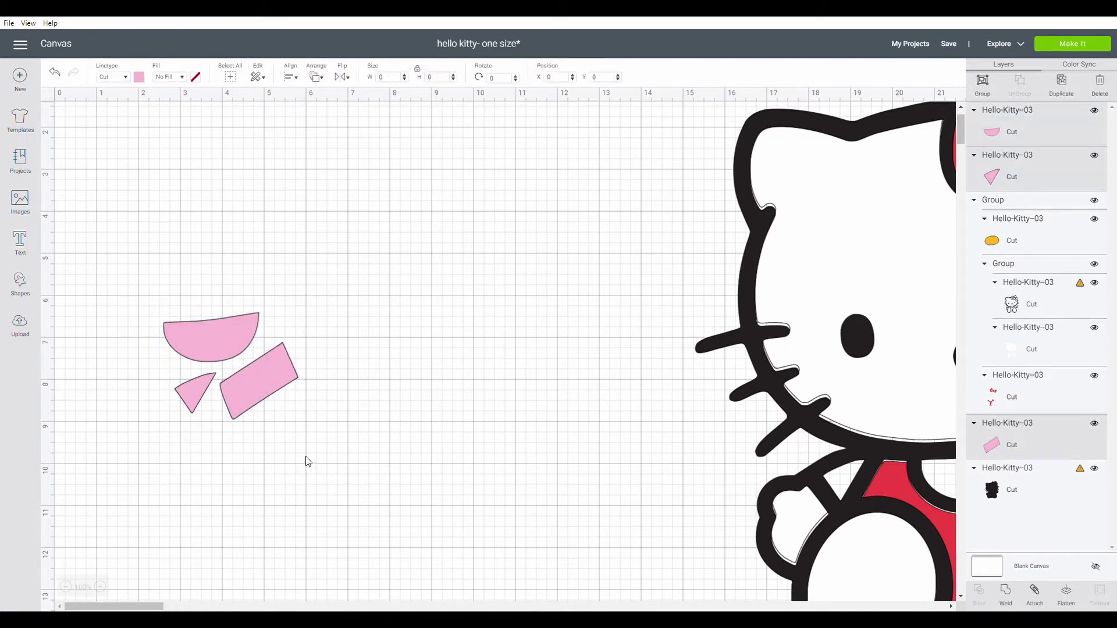
pyautogui.click(988, 85)
pyautogui.scroll(-5, 254, 291)
pyautogui.click(231, 299)
pyautogui.moveTo(247, 234); pyautogui.dragTo(509, 501)
pyautogui.scroll(-8, 436, 418)
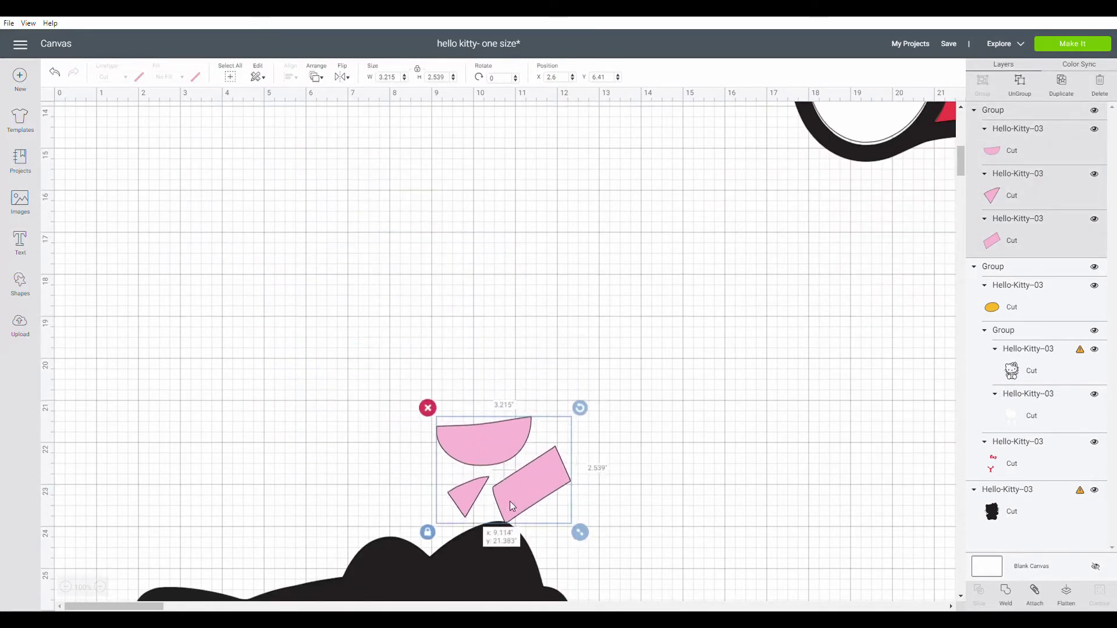
# Step: Ungroup the remaining character and separate the black-and-white group to the left from the red bow and dress layer
pyautogui.scroll(12, 581, 372)
pyautogui.moveTo(728, 349); pyautogui.dragTo(385, 364)
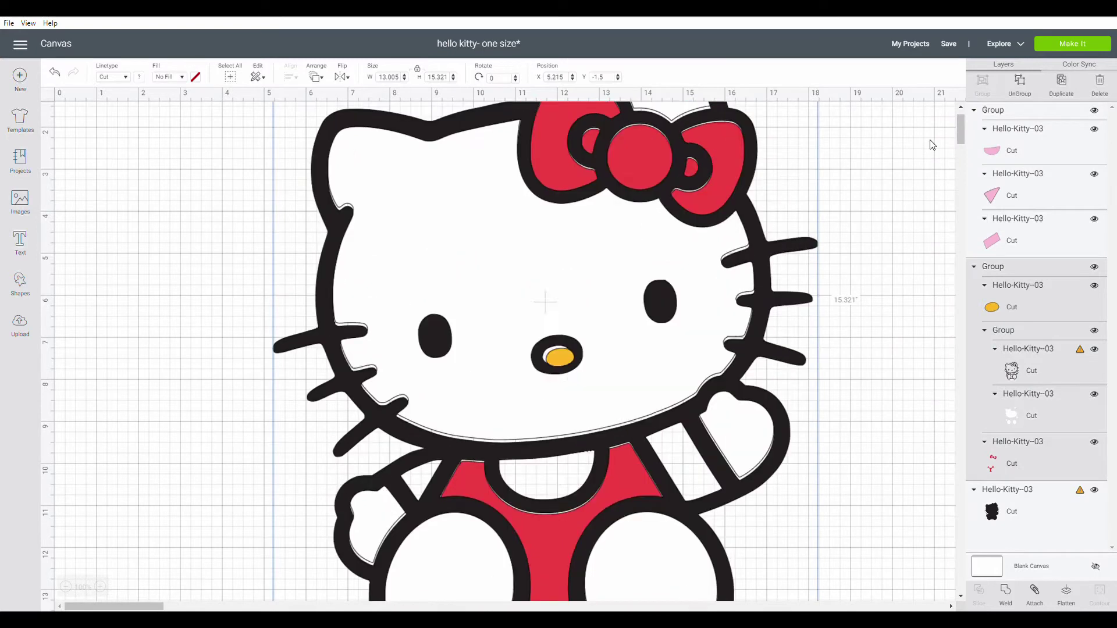
pyautogui.click(1025, 85)
pyautogui.scroll(-4, 543, 264)
pyautogui.moveTo(565, 189); pyautogui.dragTo(346, 260)
pyautogui.click(759, 401)
pyautogui.moveTo(759, 402); pyautogui.dragTo(673, 357)
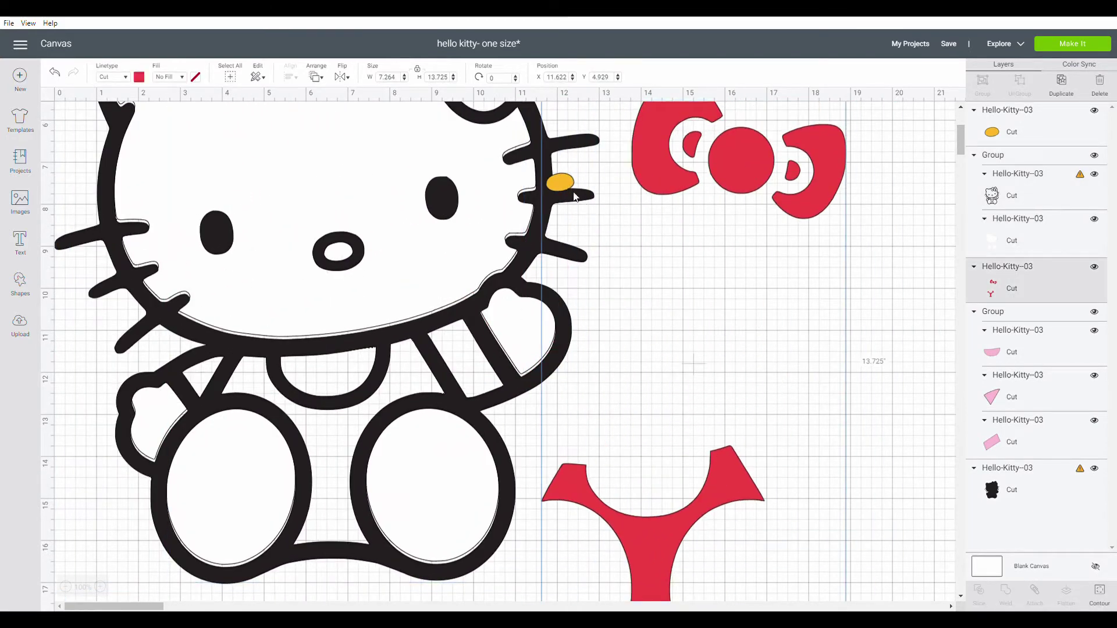
# Step: Shift the red layer aside and move the yellow nose down beside the pink pieces
pyautogui.moveTo(668, 159); pyautogui.dragTo(744, 172)
pyautogui.moveTo(560, 182); pyautogui.dragTo(499, 258)
pyautogui.scroll(-10, 481, 319)
pyautogui.scroll(10, 673, 254)
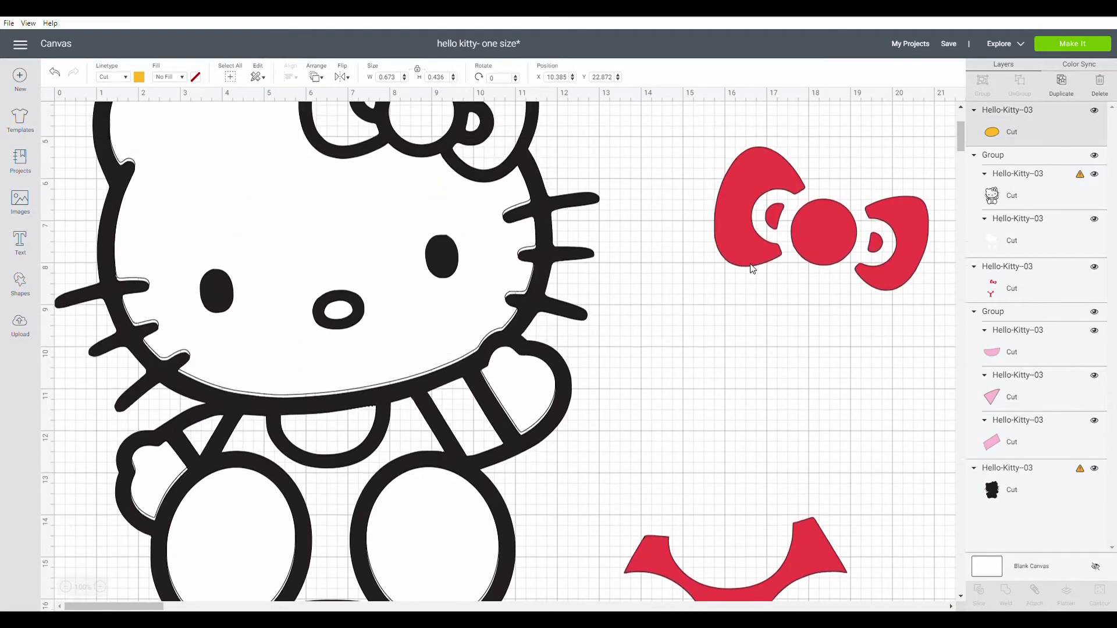
# Step: Add a square shape and enlarge it until it covers the whole red bow but not the dress piece
pyautogui.moveTo(720, 245); pyautogui.dragTo(697, 240)
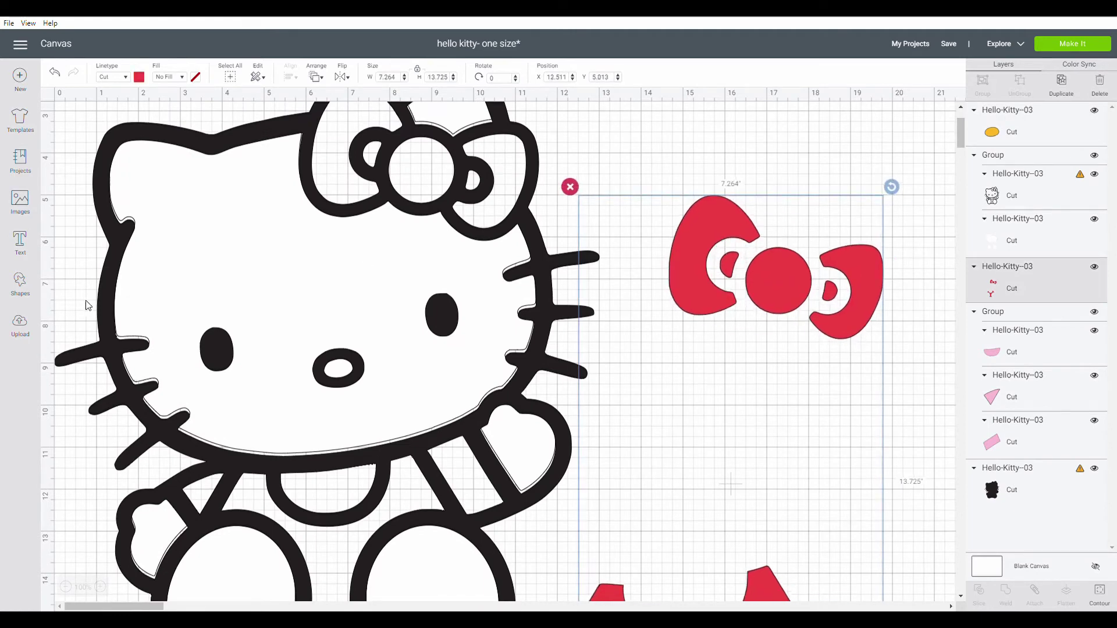
pyautogui.click(19, 284)
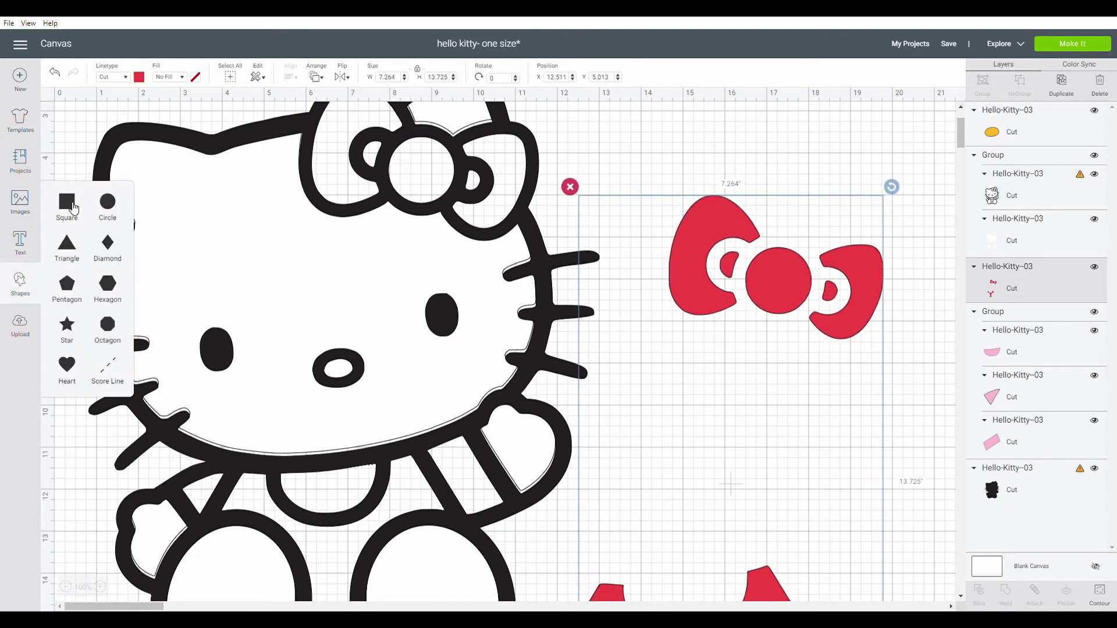
pyautogui.click(73, 205)
pyautogui.moveTo(210, 224); pyautogui.dragTo(714, 243)
pyautogui.moveTo(758, 324); pyautogui.dragTo(907, 353)
pyautogui.moveTo(803, 330); pyautogui.dragTo(799, 318)
# Step: Send the red bow and dress layer to the front of the square
pyautogui.click(765, 578)
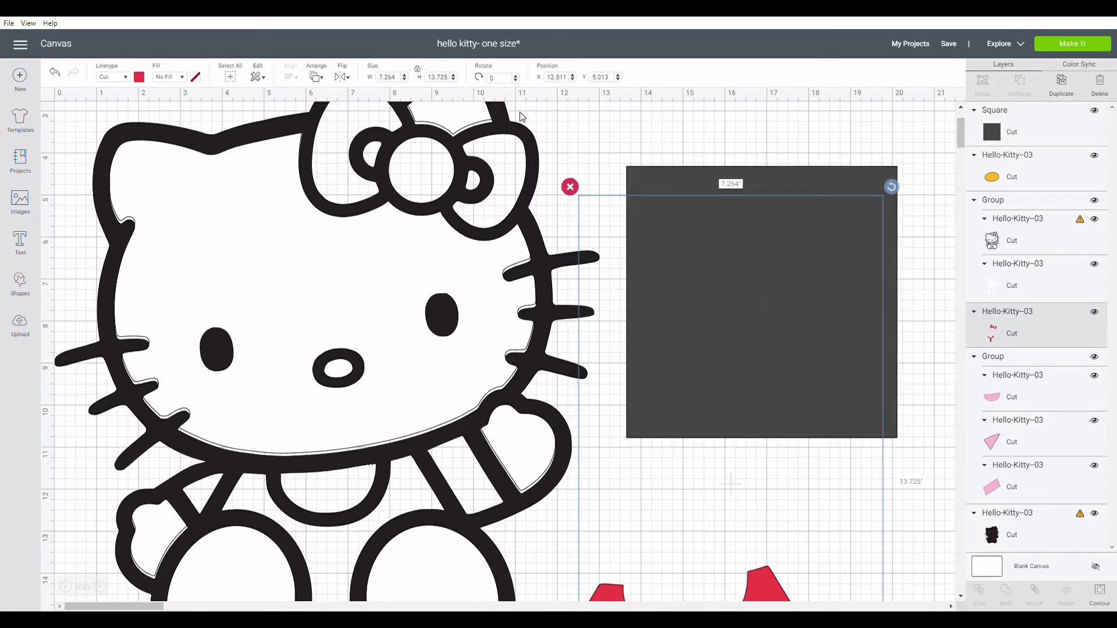
pyautogui.click(315, 78)
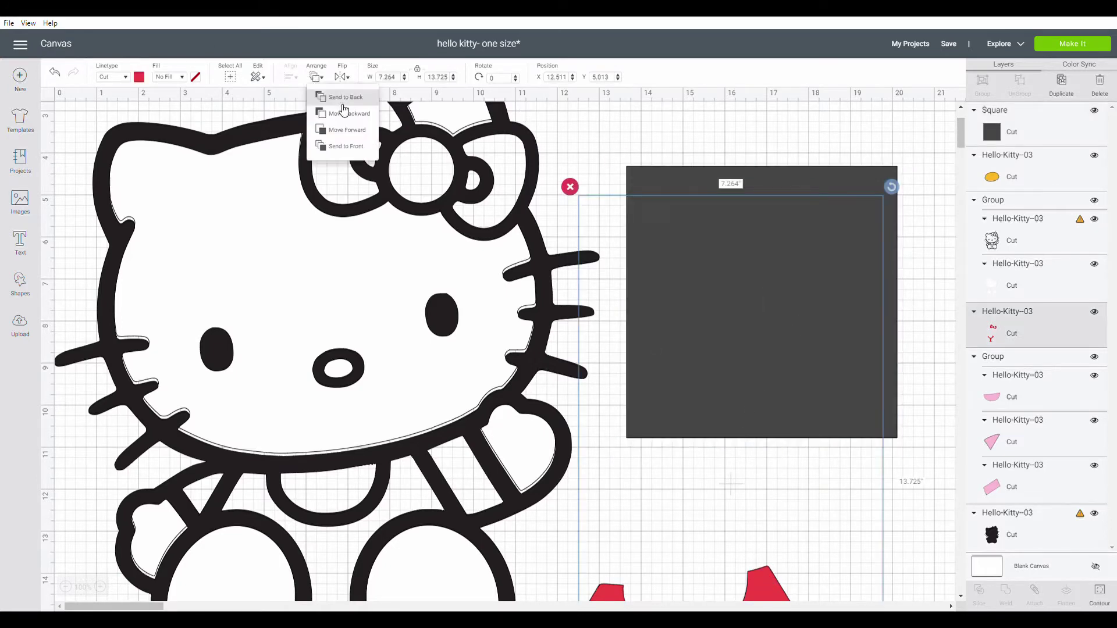
pyautogui.click(335, 145)
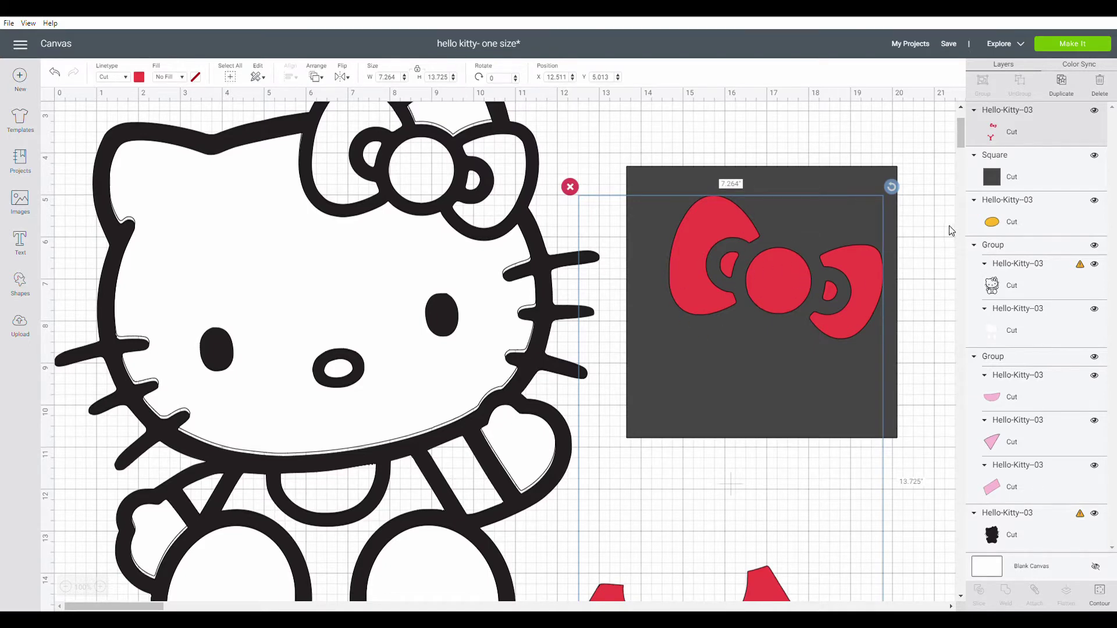
# Step: Slice the red layer with the square and move the cut red bow down out of the square
pyautogui.moveTo(922, 356); pyautogui.dragTo(681, 206)
pyautogui.click(789, 296)
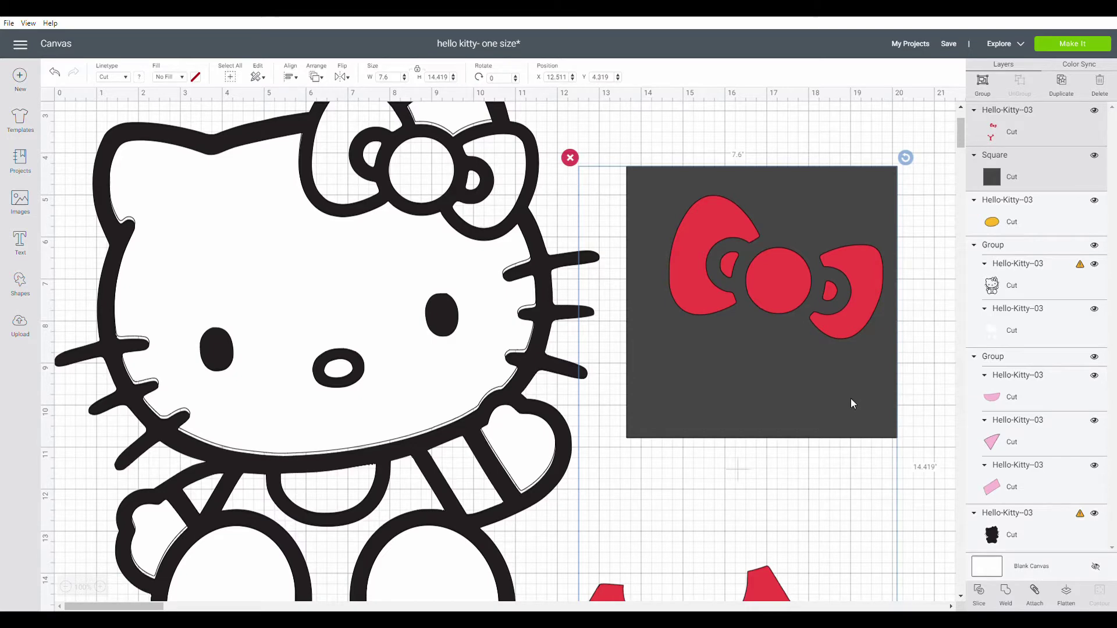
pyautogui.moveTo(763, 285); pyautogui.dragTo(696, 511)
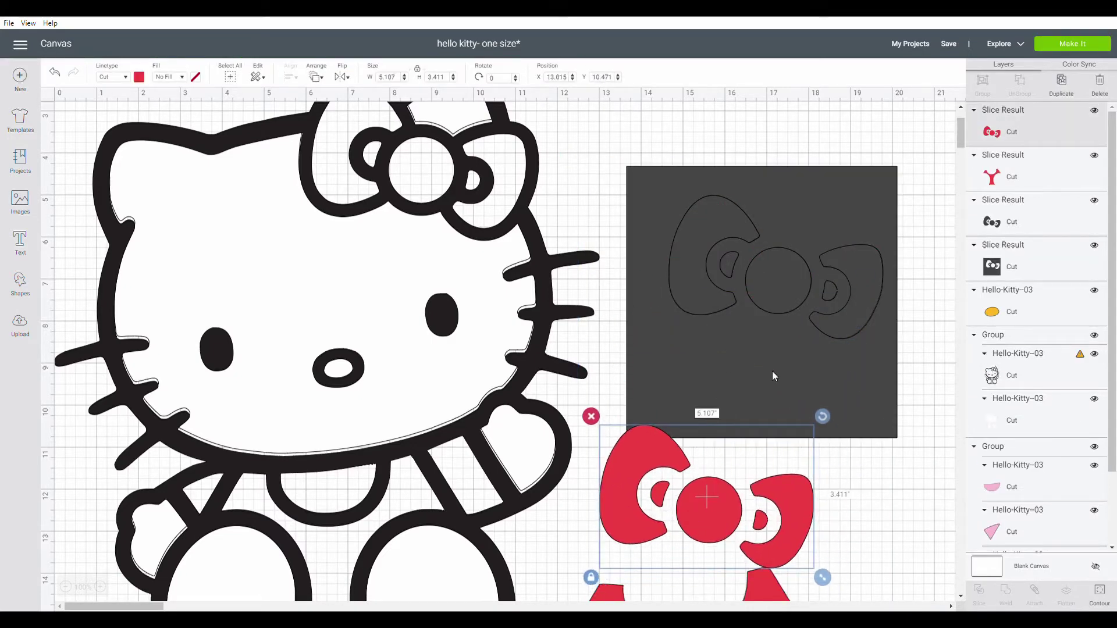
# Step: Delete the leftover grey square and the grey bow produced by the slice
pyautogui.click(774, 368)
pyautogui.press('Delete')
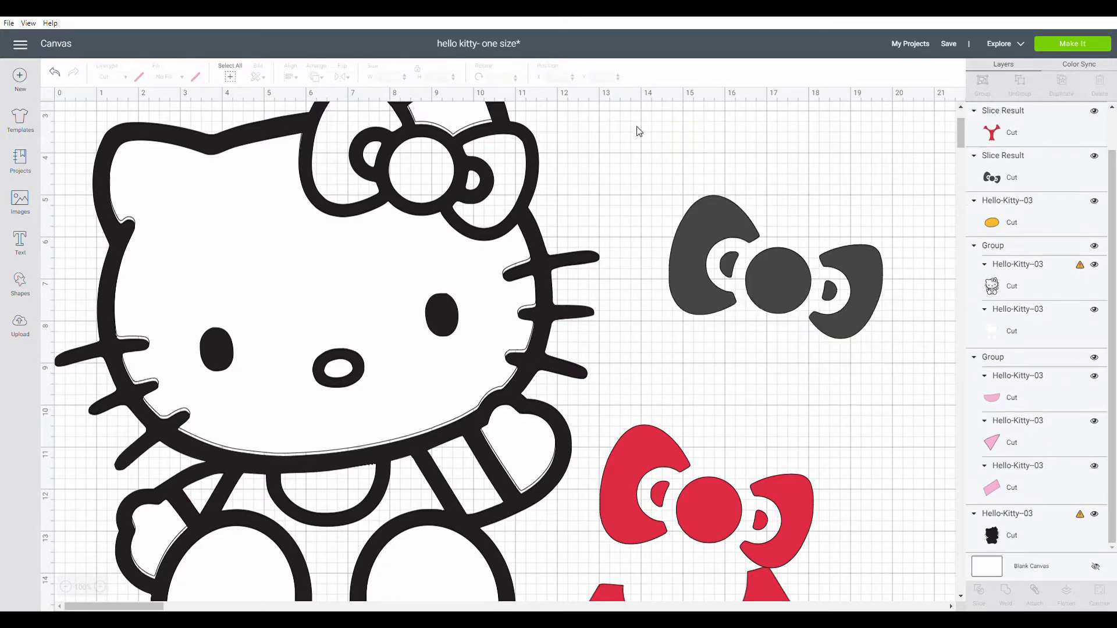
pyautogui.click(706, 232)
pyautogui.press('Delete')
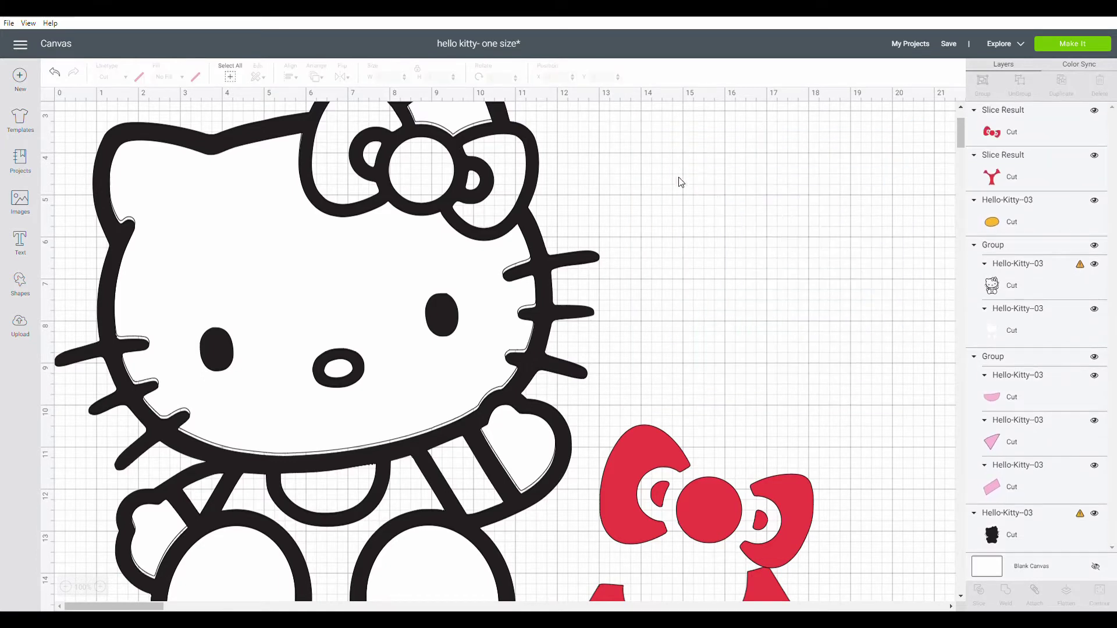
# Step: Move the red dress piece to the right, rotate the bow to about 344.5°, and place it directly above the dress
pyautogui.scroll(-3, 711, 217)
pyautogui.scroll(-1, 711, 217)
pyautogui.moveTo(744, 437); pyautogui.dragTo(816, 433)
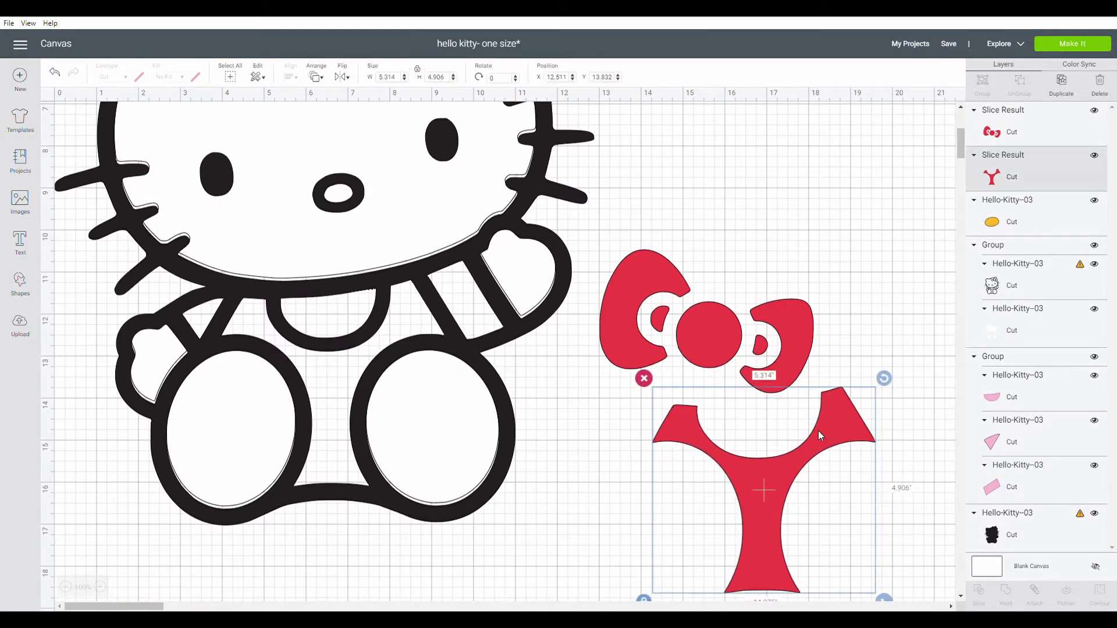
pyautogui.click(809, 331)
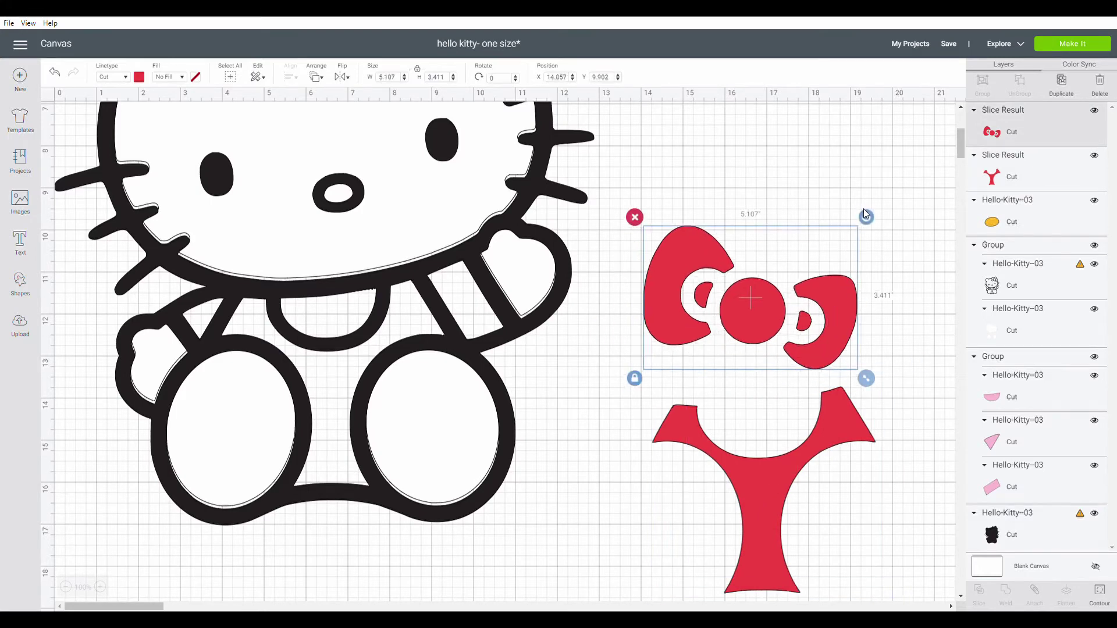
pyautogui.moveTo(863, 210); pyautogui.dragTo(823, 201)
pyautogui.moveTo(778, 308); pyautogui.dragTo(772, 337)
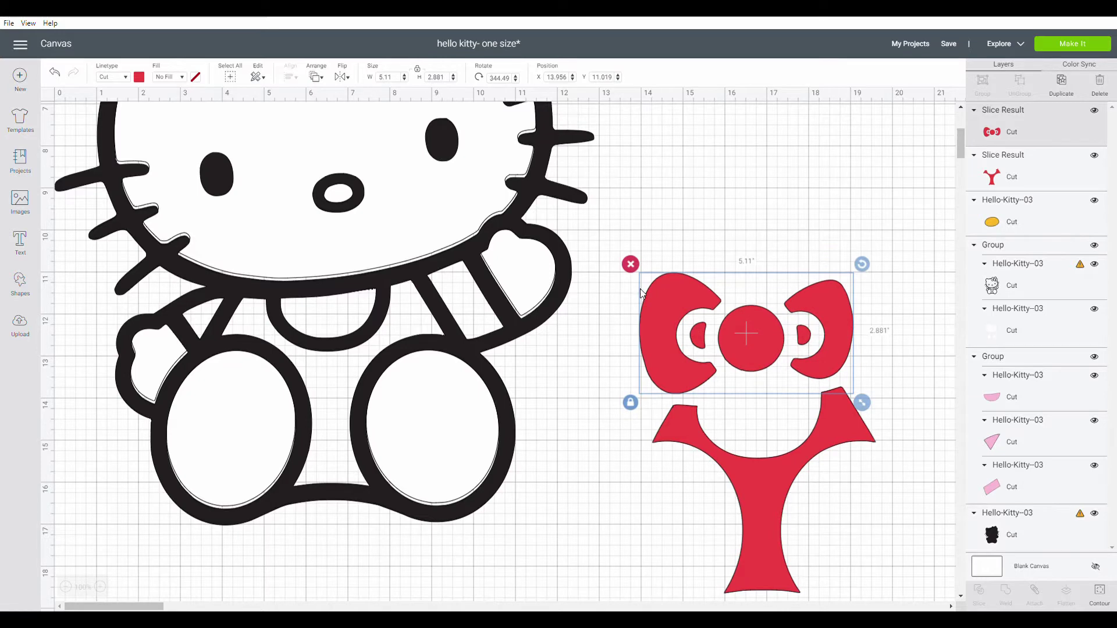
# Step: Group the red bow and dress pieces and move the group down below the pink and yellow pieces
pyautogui.click(681, 244)
pyautogui.moveTo(679, 242); pyautogui.dragTo(851, 531)
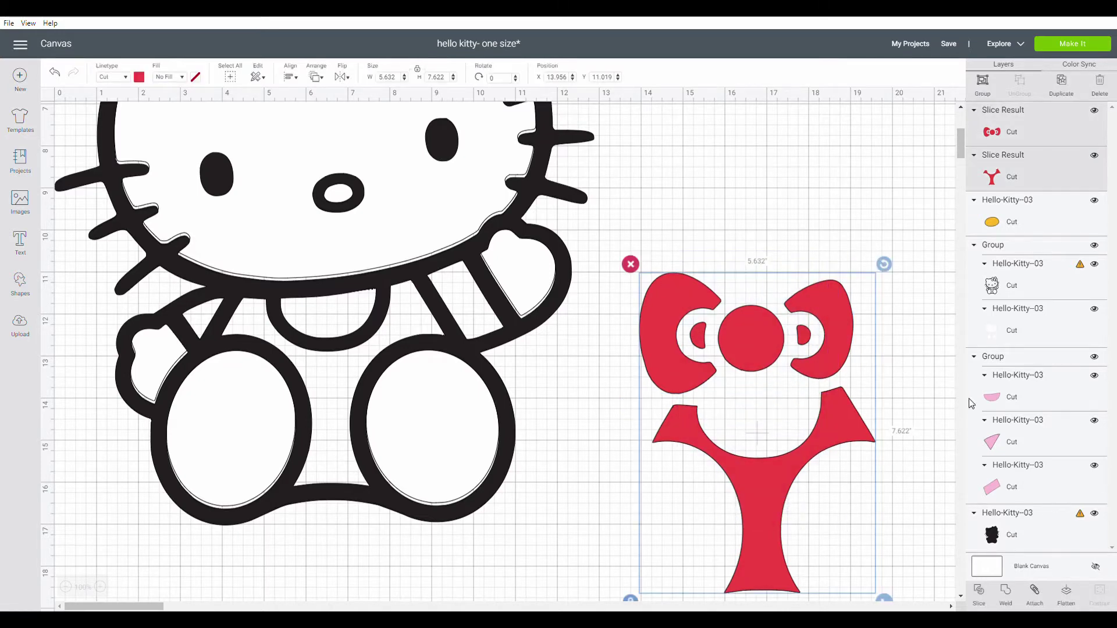
pyautogui.click(983, 86)
pyautogui.scroll(-5, 719, 404)
pyautogui.moveTo(731, 407); pyautogui.dragTo(568, 432)
pyautogui.scroll(-3, 595, 428)
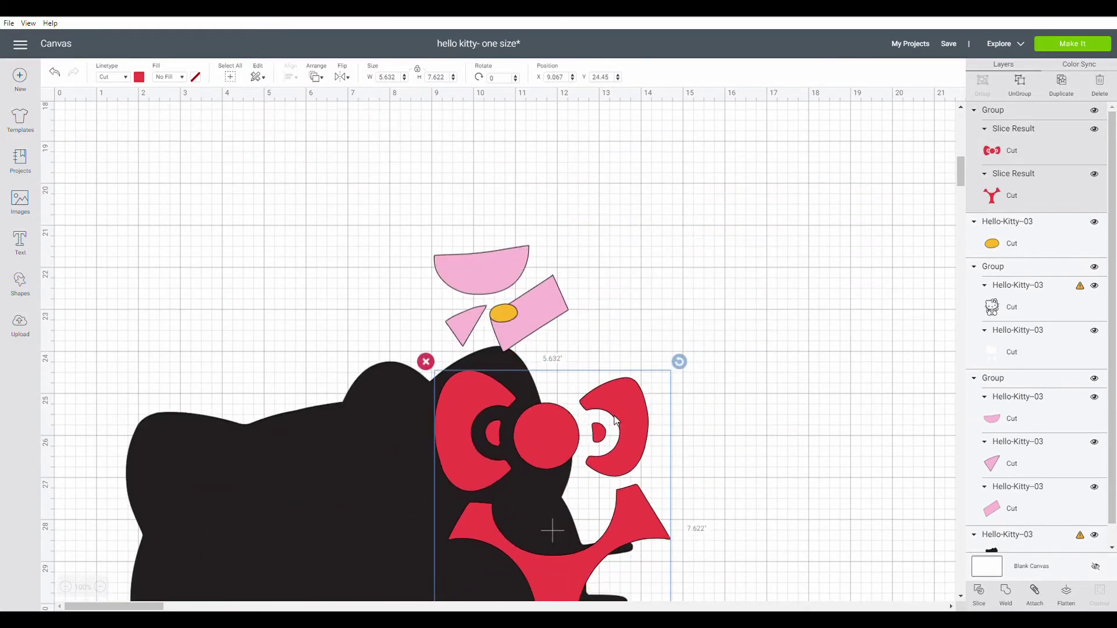
# Step: Ungroup the black outline from the white layer, move the outline to the right, and shift the white pieces down
pyautogui.scroll(11, 581, 317)
pyautogui.click(509, 314)
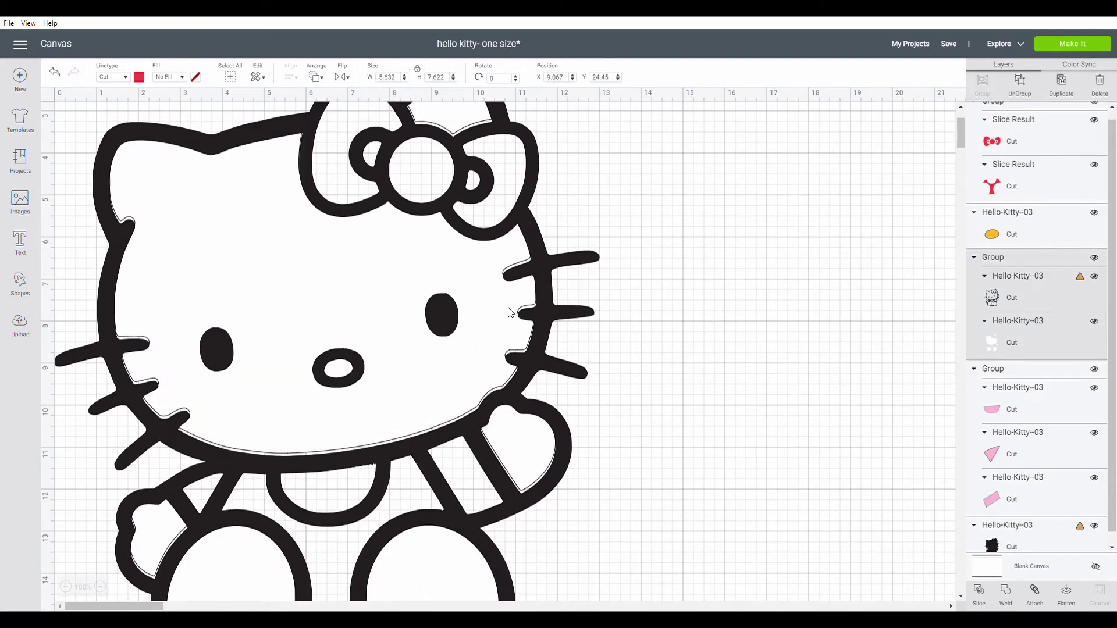
pyautogui.click(1019, 81)
pyautogui.moveTo(438, 355); pyautogui.dragTo(878, 326)
pyautogui.moveTo(608, 389); pyautogui.dragTo(744, 390)
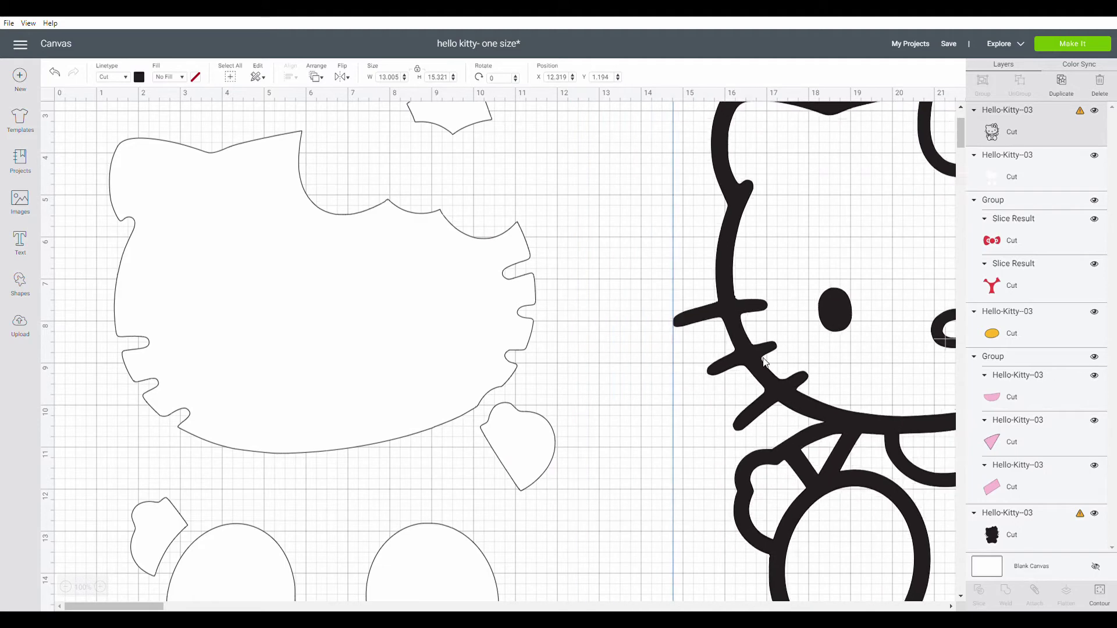
pyautogui.moveTo(351, 346); pyautogui.dragTo(348, 469)
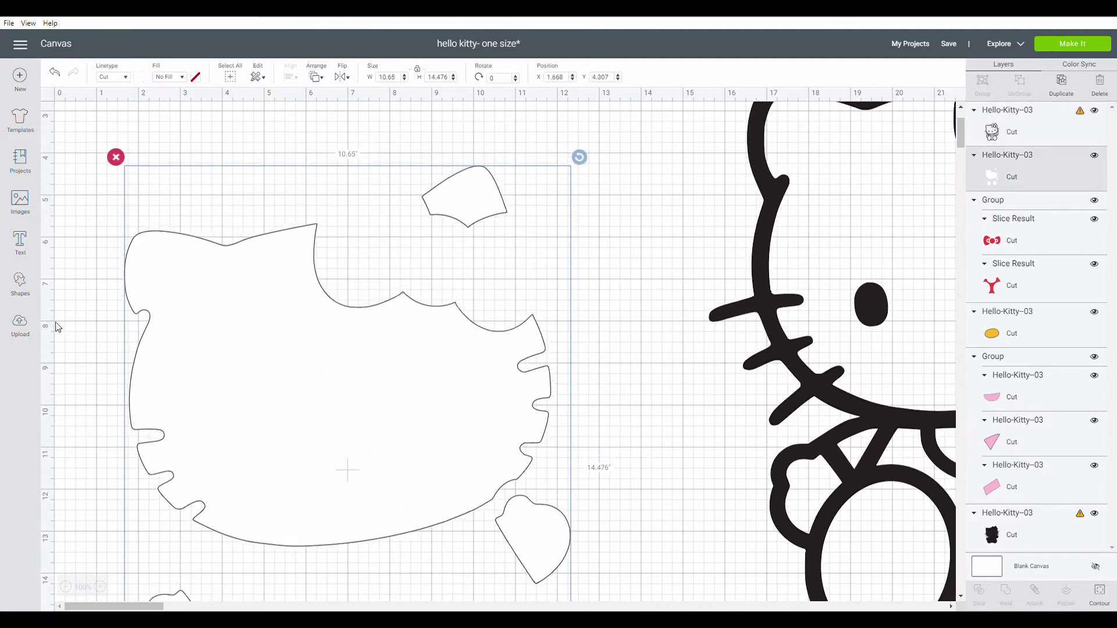
# Step: Insert a circle and place it over the separate white ear piece, at about X 8.042, Y 3.667
pyautogui.click(34, 291)
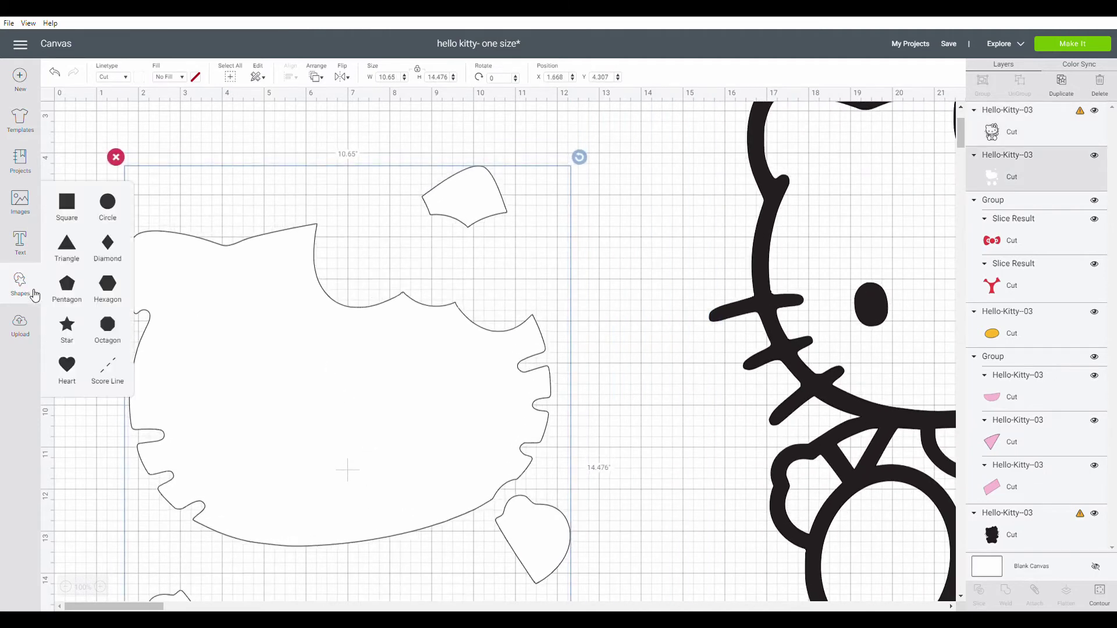
pyautogui.click(108, 202)
pyautogui.moveTo(232, 226); pyautogui.dragTo(479, 209)
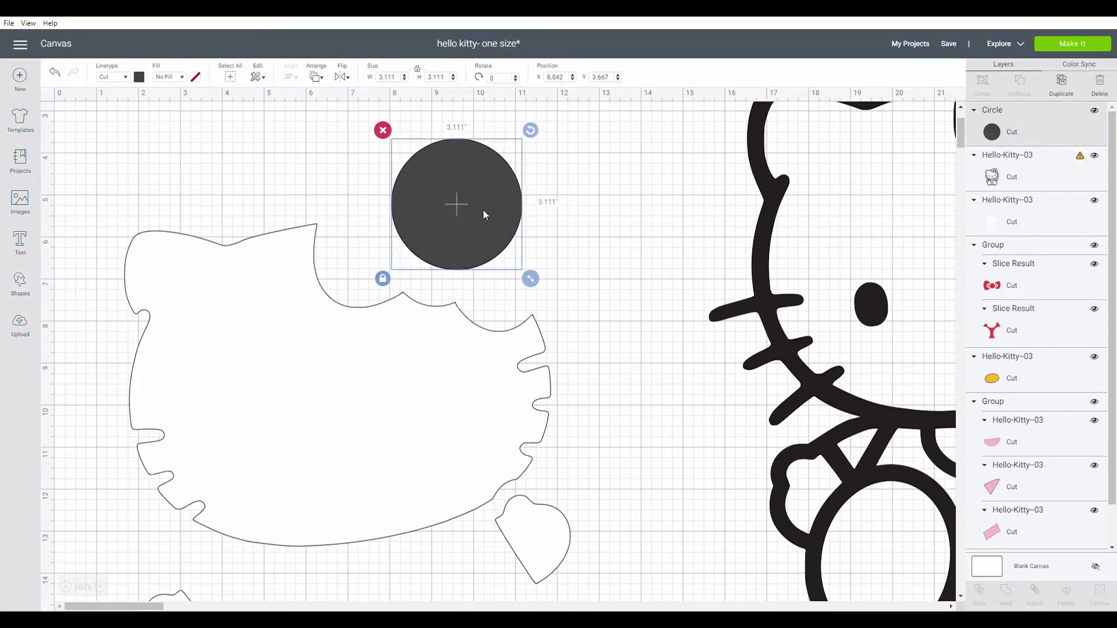
# Step: Bring the white layer to the front and shift it slightly so the ear piece lies fully inside the circle
pyautogui.click(363, 307)
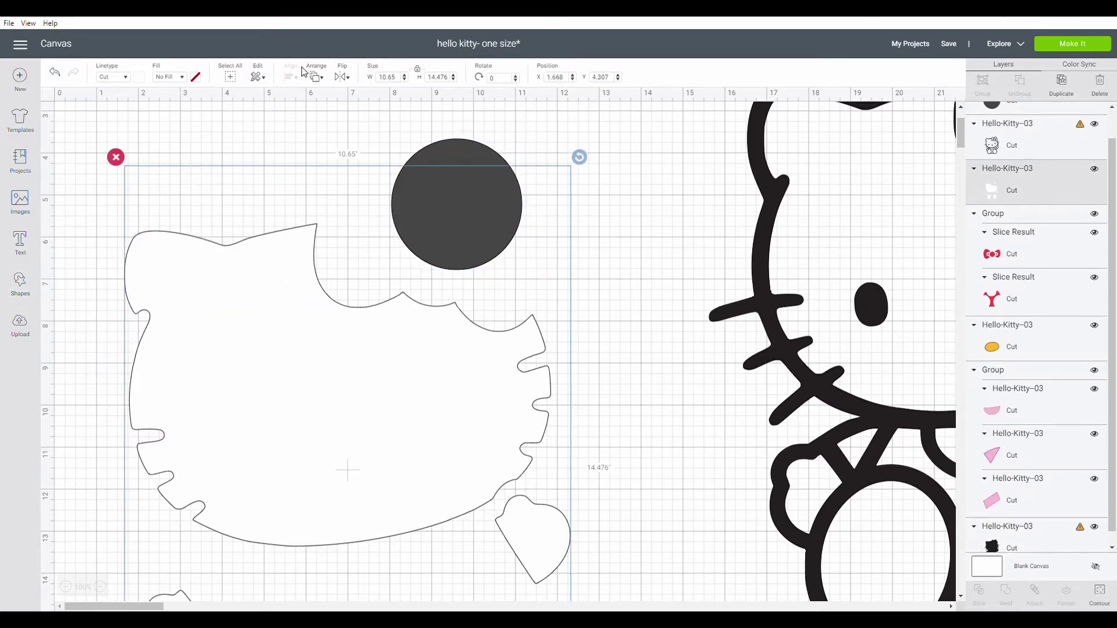
pyautogui.click(314, 77)
pyautogui.click(340, 144)
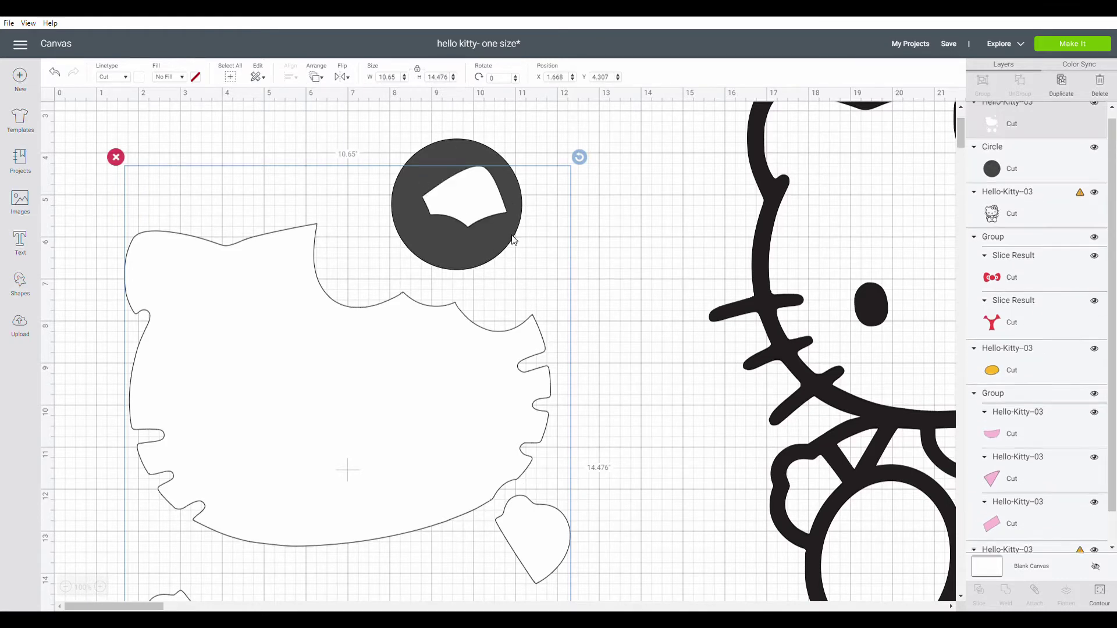
pyautogui.moveTo(511, 239); pyautogui.dragTo(497, 241)
# Step: Slice the white layer with the circle and move the separated ear piece beside the black outline
pyautogui.moveTo(397, 134); pyautogui.dragTo(514, 300)
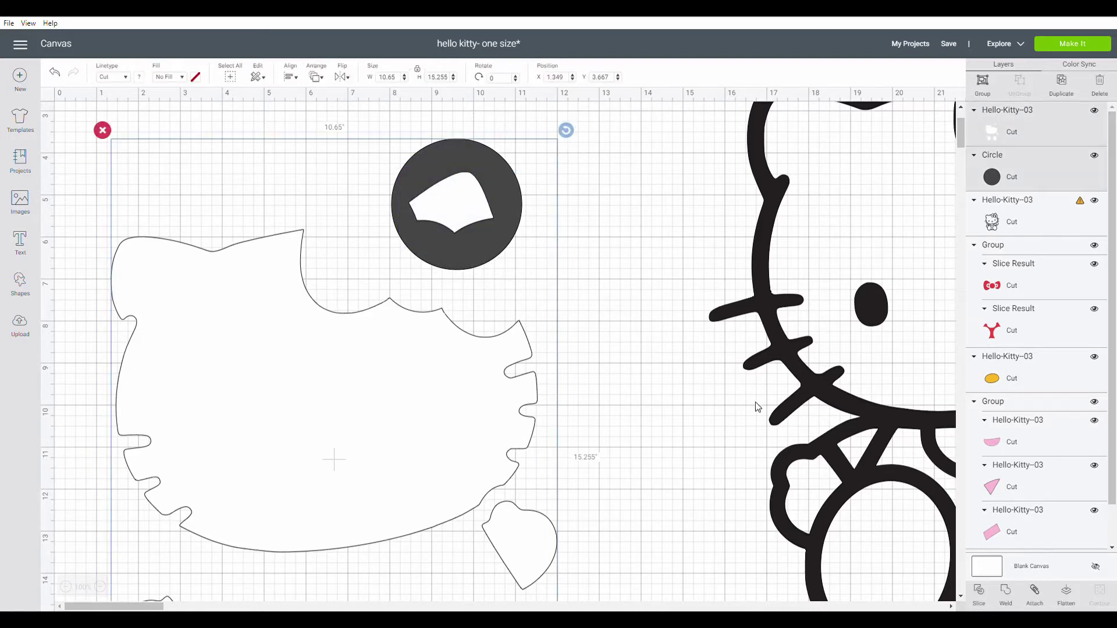
pyautogui.click(982, 593)
pyautogui.moveTo(448, 210); pyautogui.dragTo(771, 254)
# Step: Delete the dark ear shape and the dark ring left over from the slice
pyautogui.click(457, 212)
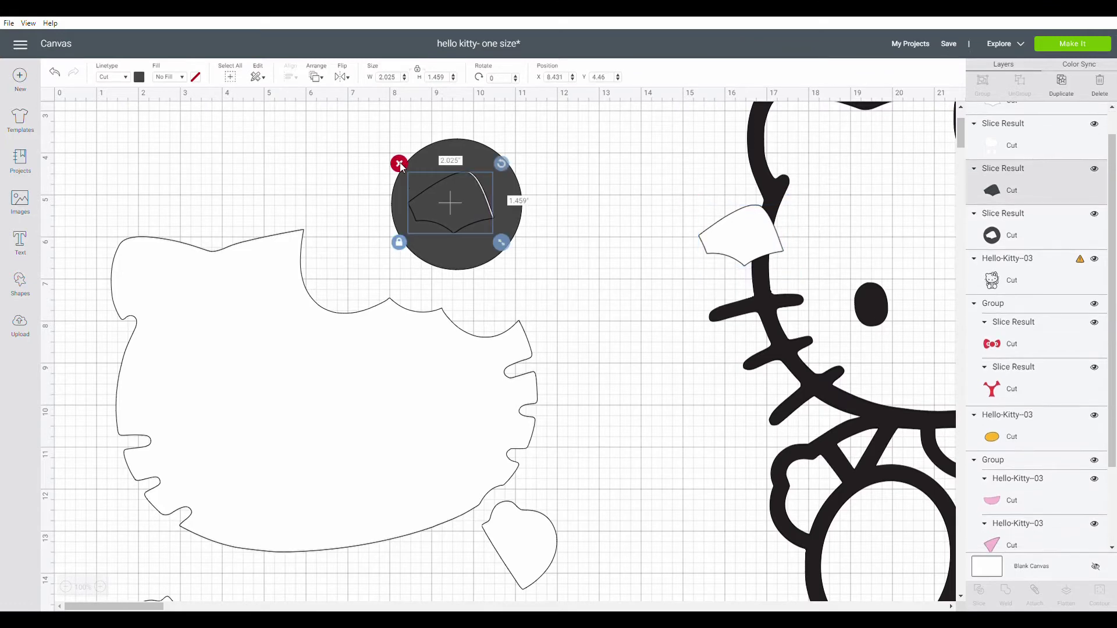
pyautogui.press('Delete')
pyautogui.click(427, 169)
pyautogui.press('Delete')
# Step: Move the remaining white pieces up and insert a circle covering the raised paw, at about X 10.181, Y 7.736
pyautogui.click(373, 364)
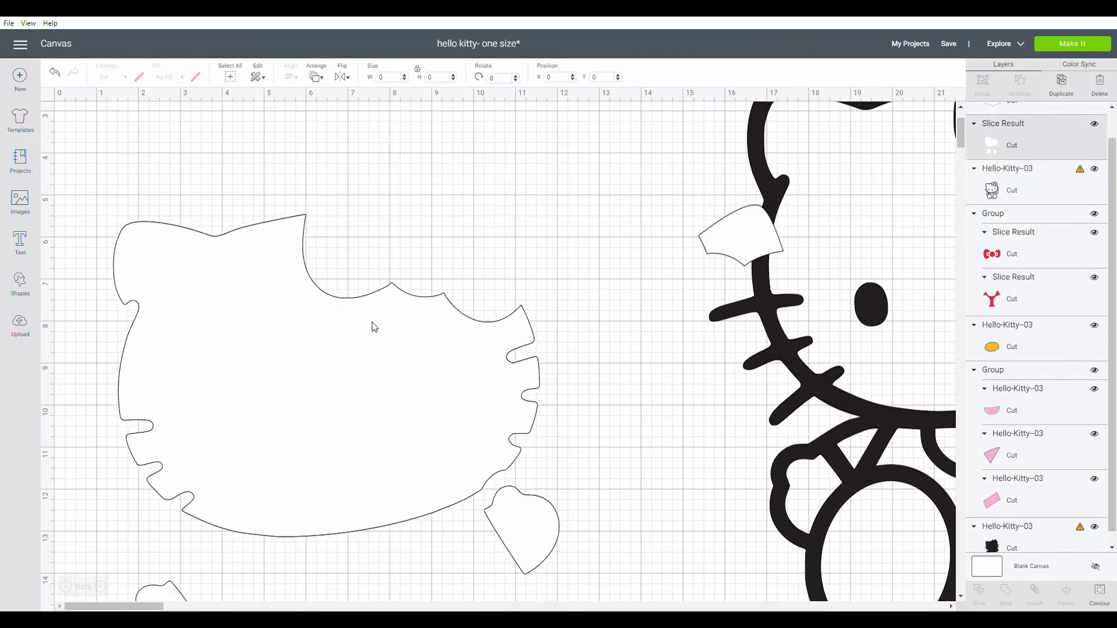
pyautogui.moveTo(372, 363); pyautogui.dragTo(388, 221)
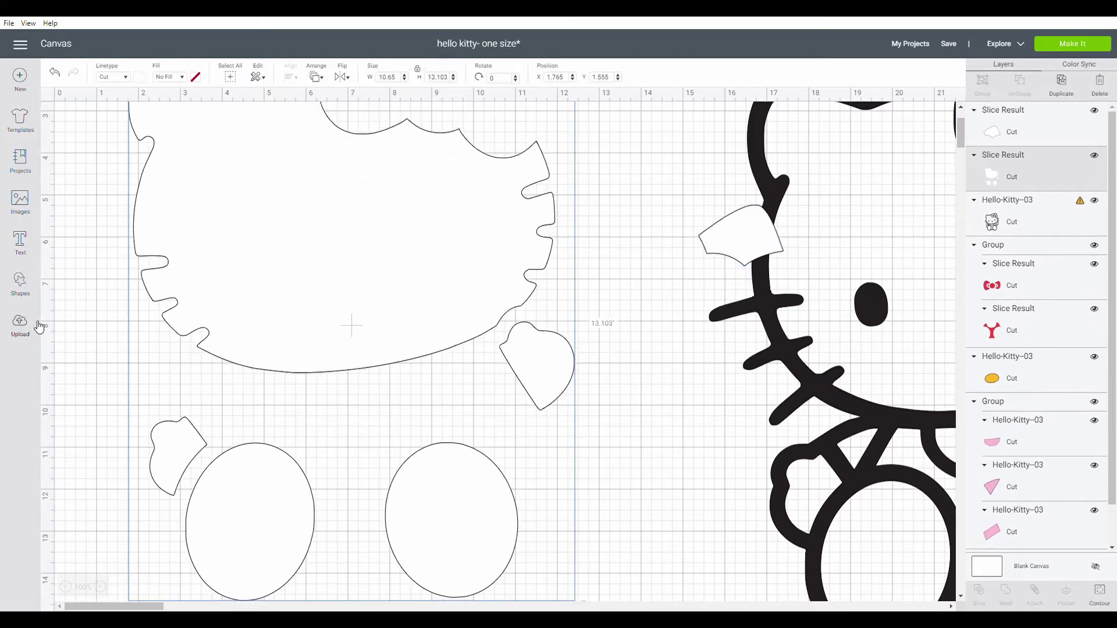
pyautogui.click(20, 283)
pyautogui.click(117, 212)
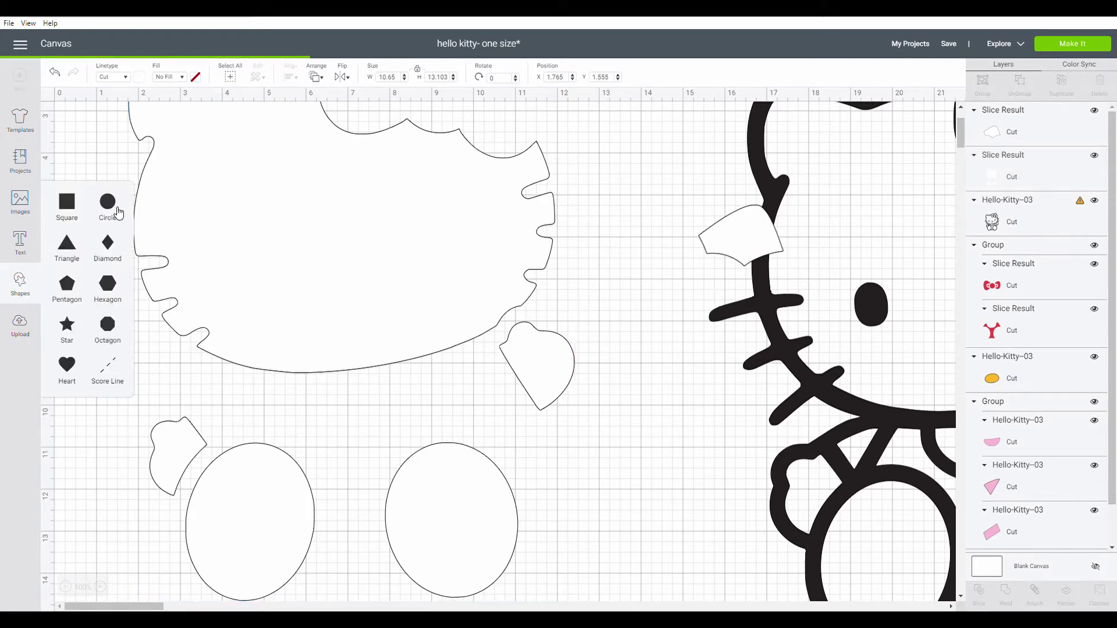
pyautogui.moveTo(226, 276); pyautogui.dragTo(539, 376)
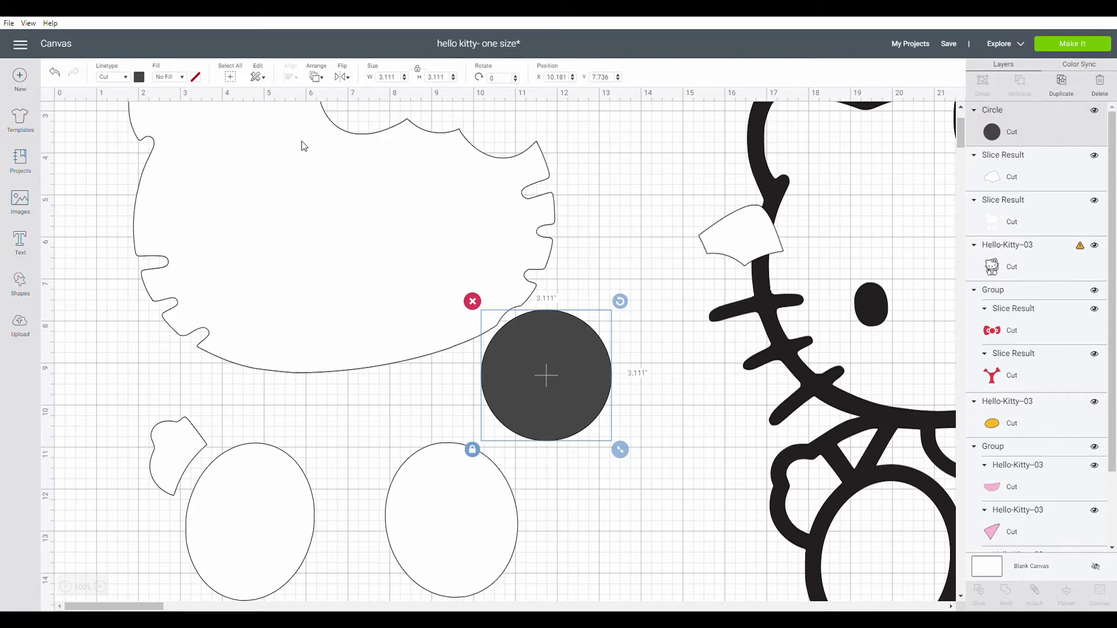
# Step: Slice the white layer with the circle to separate the raised paw
pyautogui.click(680, 467)
pyautogui.moveTo(654, 464); pyautogui.dragTo(470, 347)
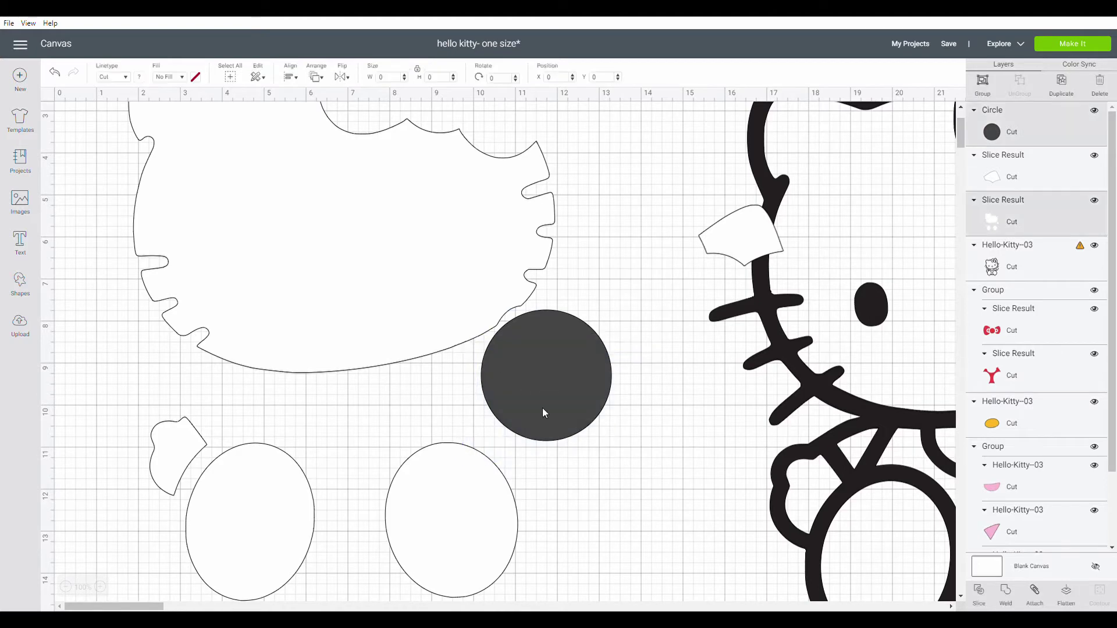
pyautogui.click(979, 591)
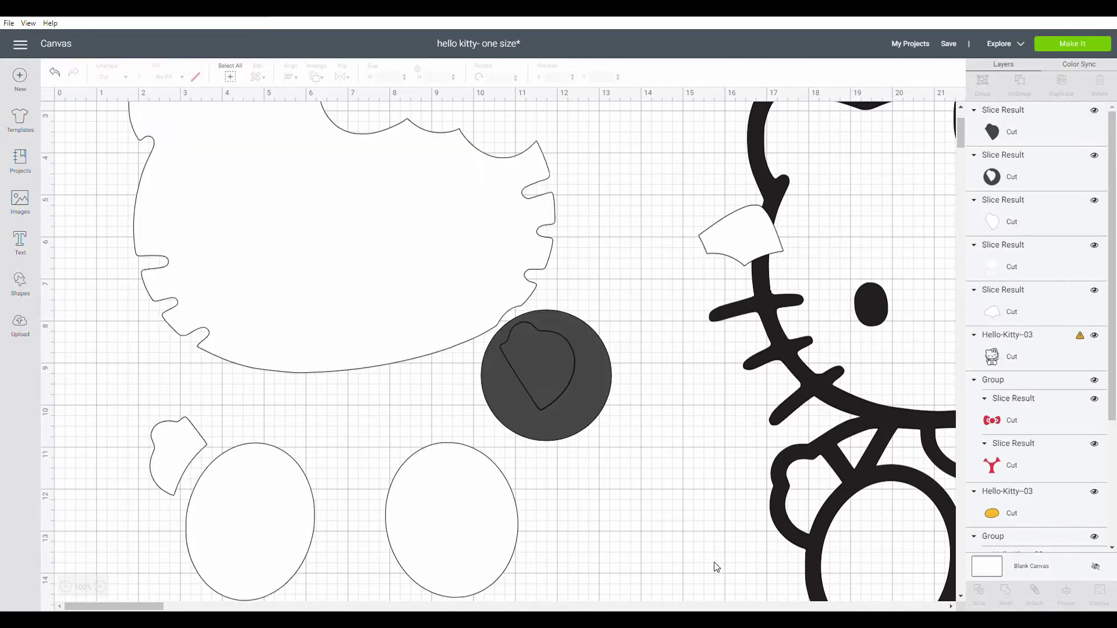
# Step: Delete the leftover dark ring and dark paw shape, then place the white paw next to the separated ear piece
pyautogui.moveTo(529, 354); pyautogui.dragTo(650, 500)
pyautogui.moveTo(573, 370); pyautogui.dragTo(690, 470)
pyautogui.click(589, 401)
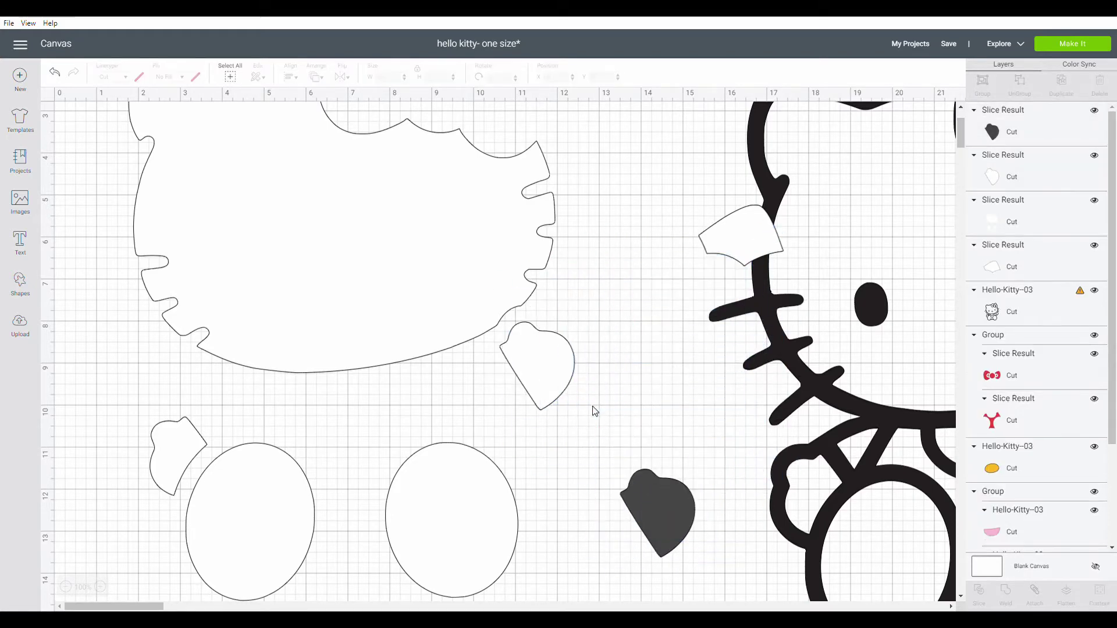
pyautogui.click(659, 514)
pyautogui.click(610, 458)
pyautogui.moveTo(542, 376); pyautogui.dragTo(753, 266)
# Step: Insert a square and stretch it unproportionally to about 10.875 by 6.347 inches, covering the remaining paw and both feet
pyautogui.click(28, 293)
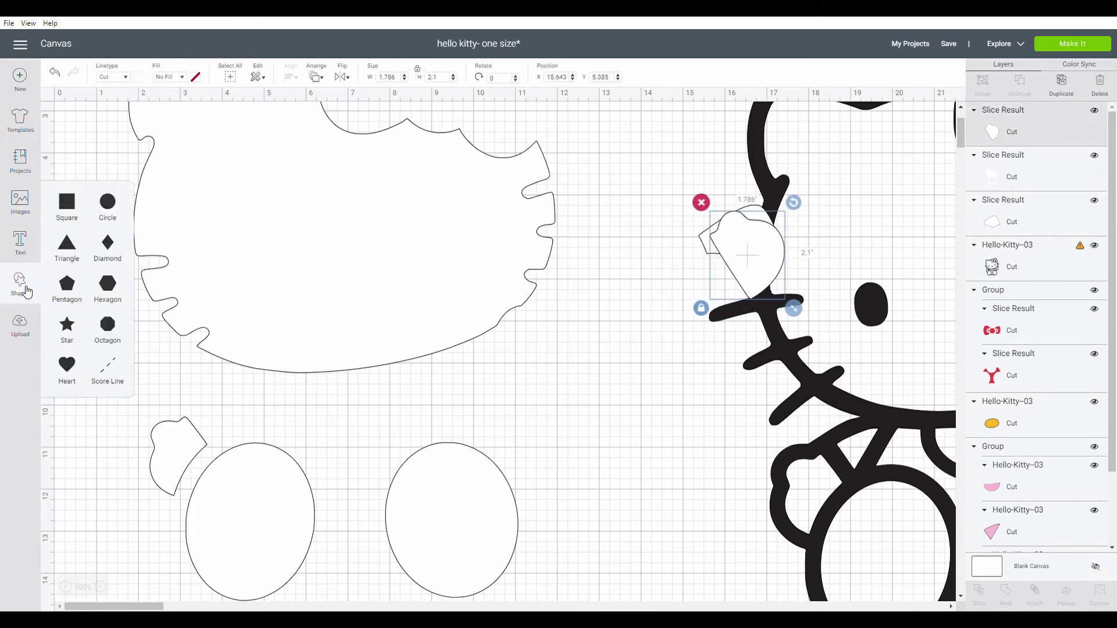
pyautogui.click(68, 209)
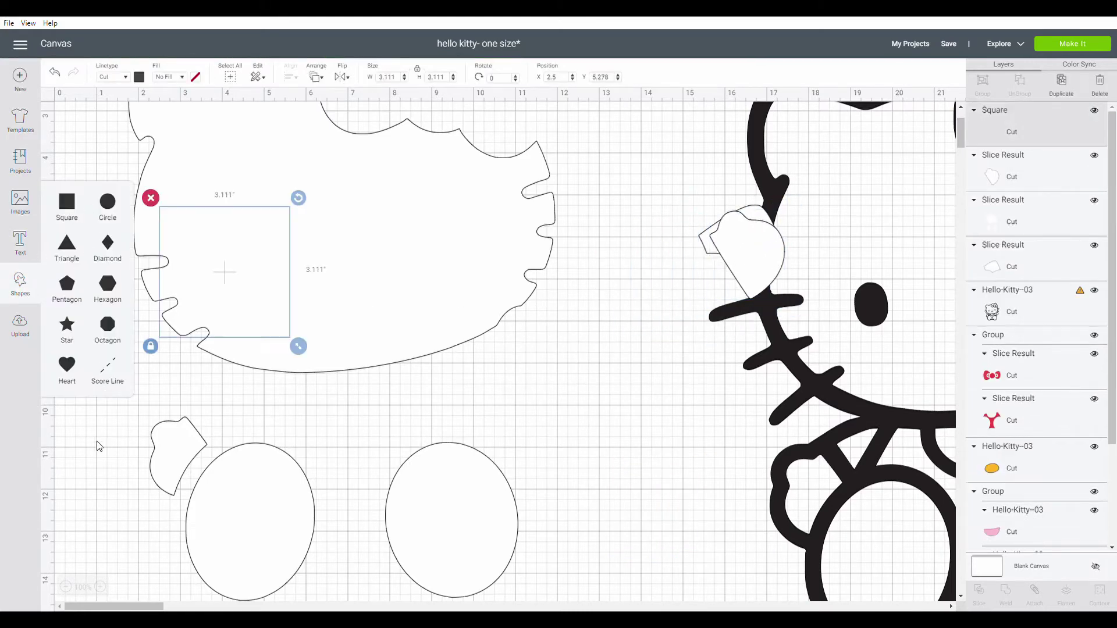
pyautogui.moveTo(214, 319); pyautogui.dragTo(164, 500)
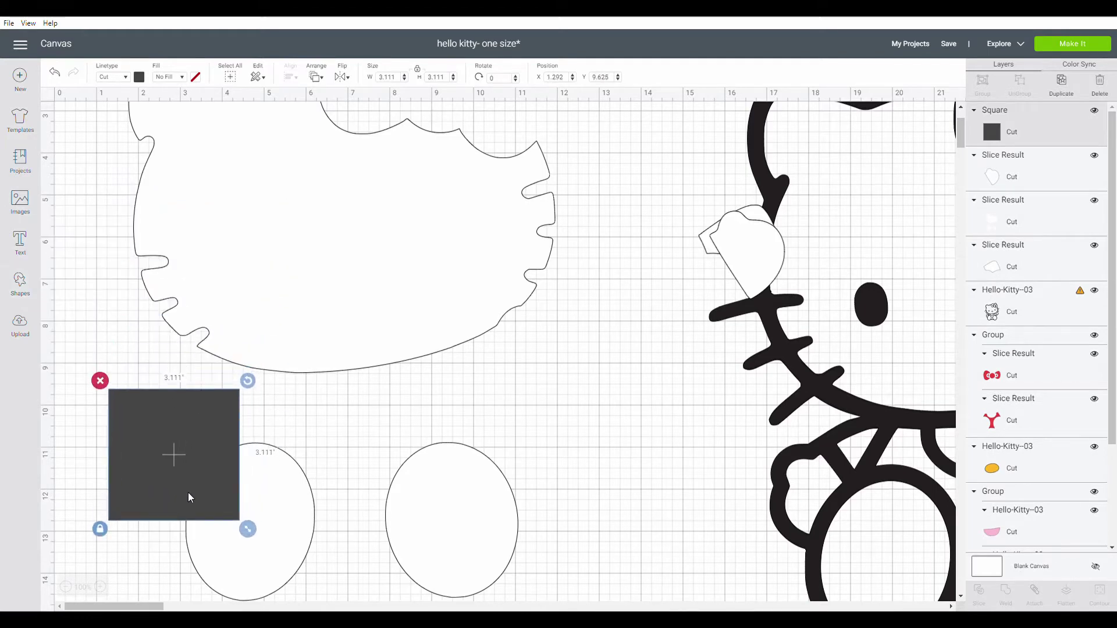
pyautogui.scroll(-3, 210, 407)
pyautogui.scroll(-1, 216, 406)
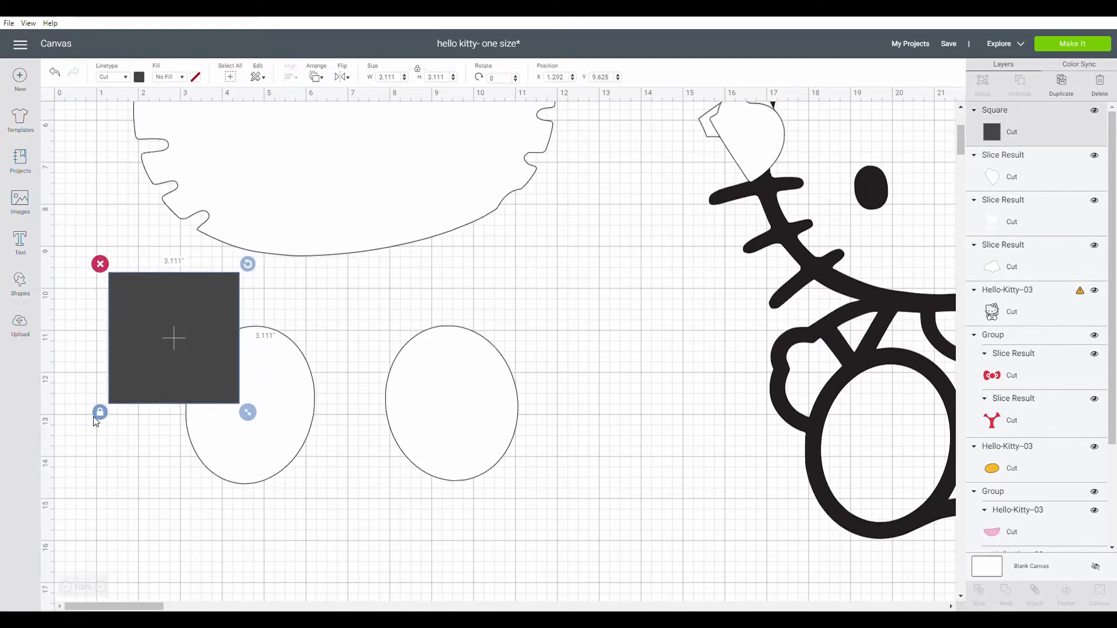
pyautogui.moveTo(248, 412); pyautogui.dragTo(573, 549)
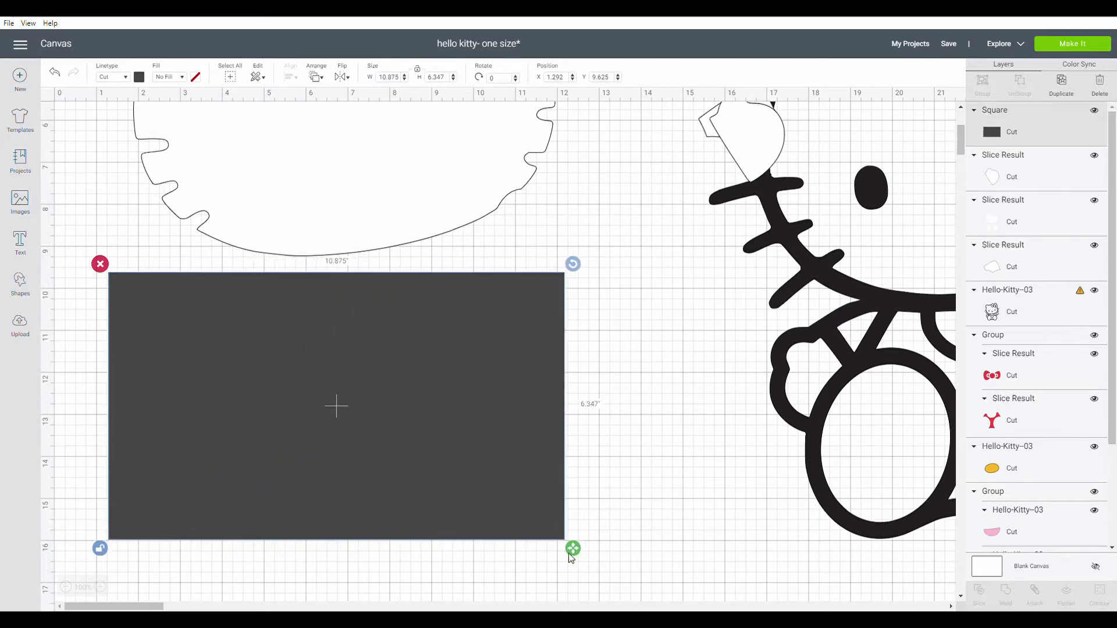
# Step: Bring the white layer to the front and slice it with the dark rectangle to separate the paw and feet
pyautogui.click(389, 222)
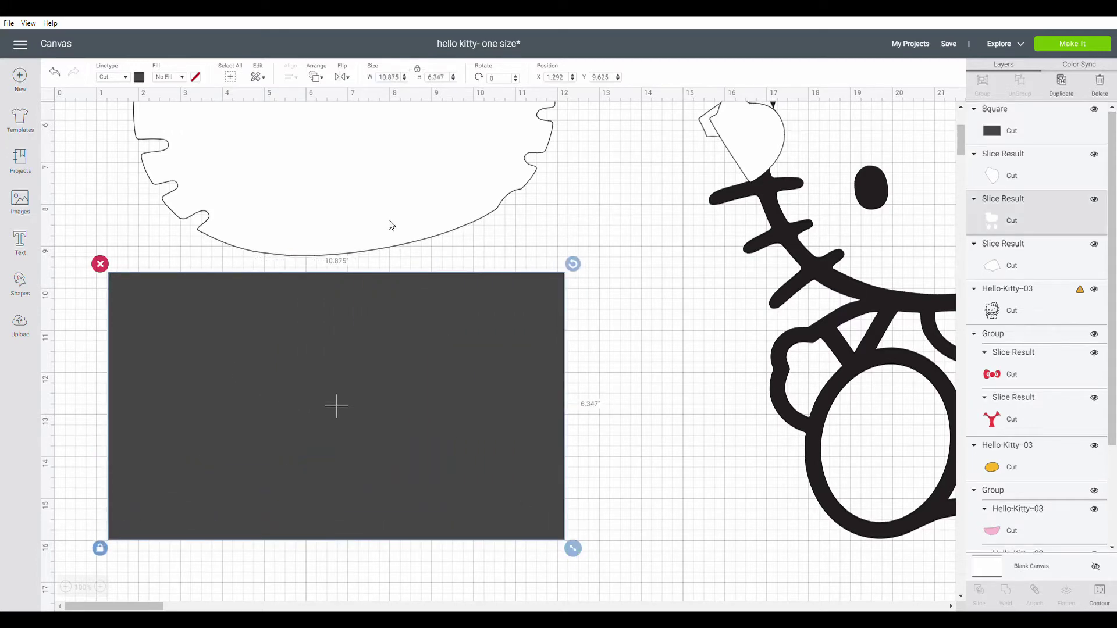
pyautogui.click(316, 77)
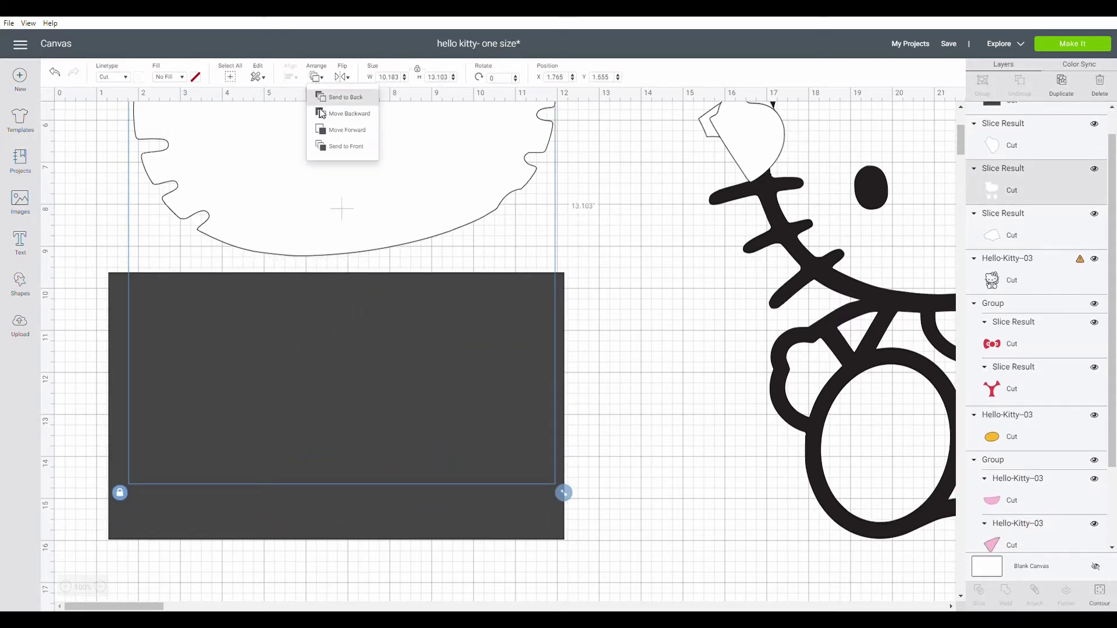
pyautogui.click(343, 148)
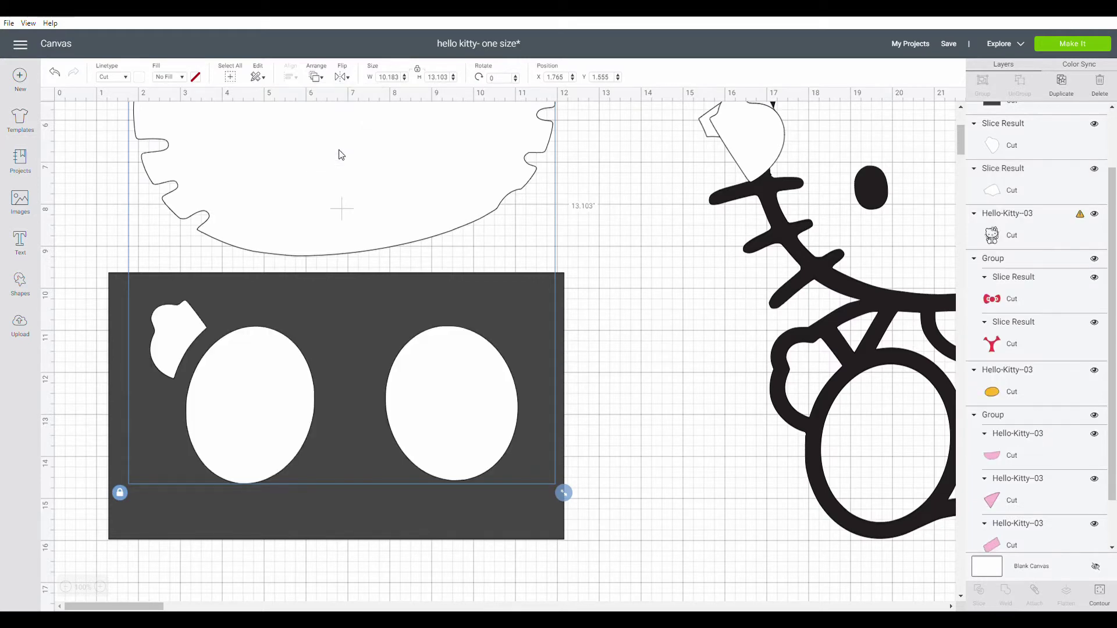
pyautogui.click(641, 500)
pyautogui.moveTo(619, 520); pyautogui.dragTo(165, 334)
pyautogui.click(979, 591)
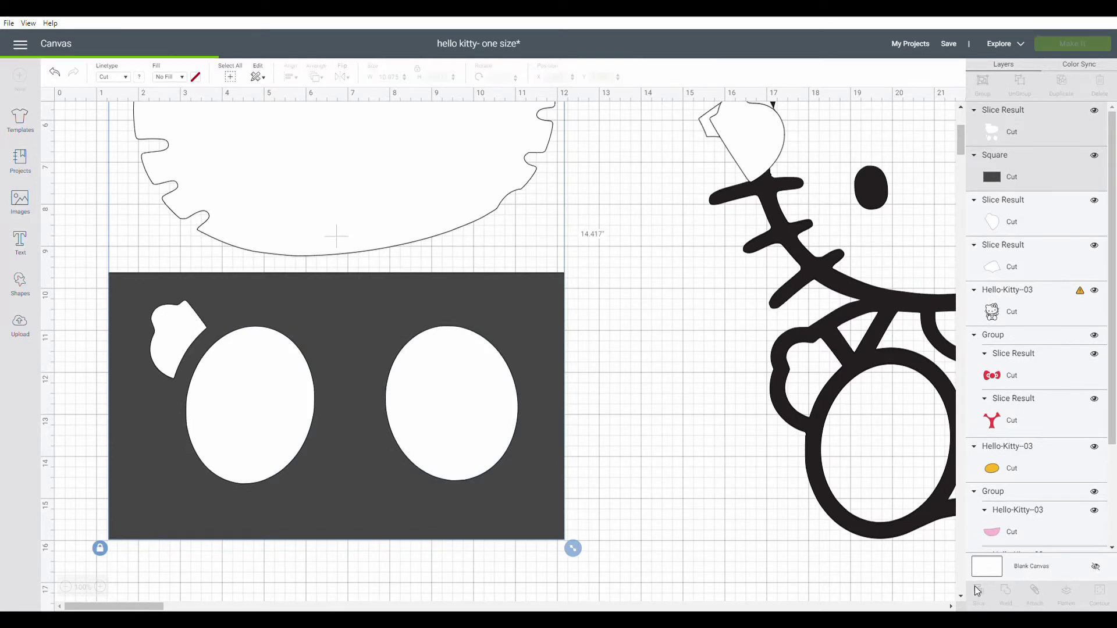
# Step: Move the sliced white paw and feet aside and delete the leftover dark paw, feet and rectangle shapes
pyautogui.moveTo(361, 434); pyautogui.dragTo(812, 371)
pyautogui.moveTo(180, 356); pyautogui.dragTo(200, 388)
pyautogui.click(161, 324)
pyautogui.click(144, 304)
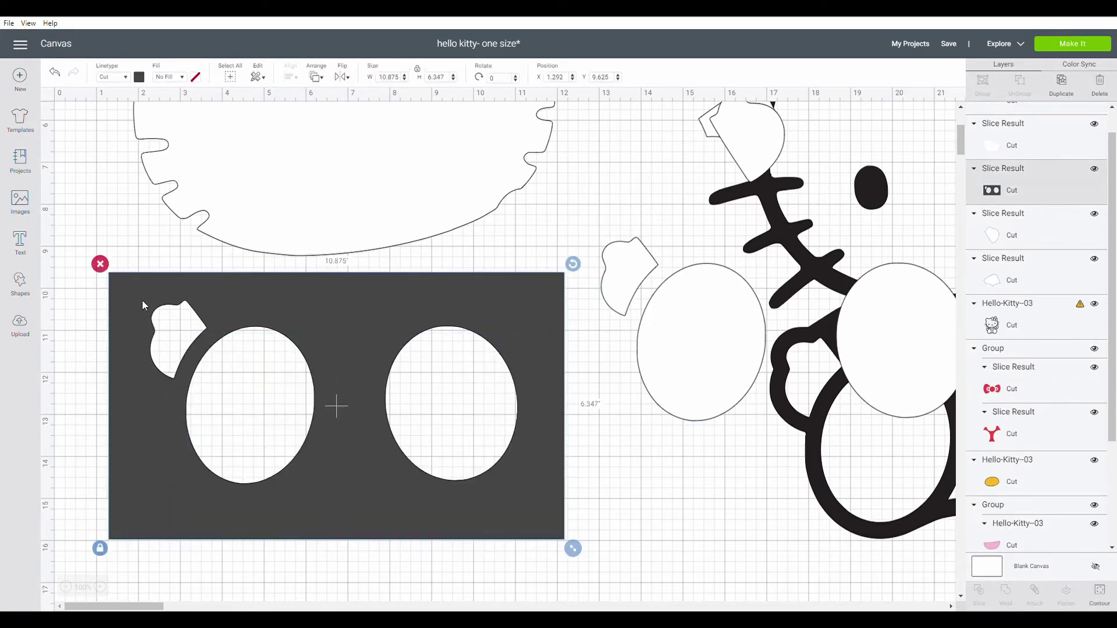
pyautogui.click(102, 263)
# Step: Place the sliced feet and paw below the white head, and nest the raised paw and ear piece just above the feet
pyautogui.moveTo(685, 326); pyautogui.dragTo(285, 315)
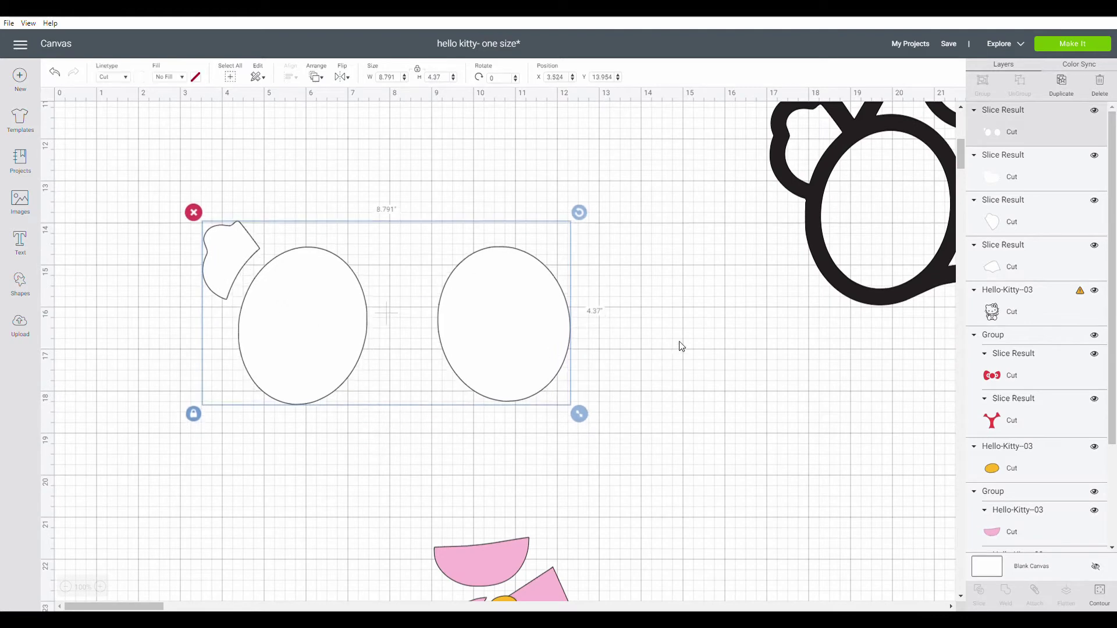
pyautogui.scroll(5, 673, 347)
pyautogui.moveTo(745, 162); pyautogui.dragTo(362, 473)
pyautogui.moveTo(740, 143); pyautogui.dragTo(297, 345)
# Step: Group the white ear, paws and feet, and move the group down over the dress pieces to about X 5.732, Y 22.279
pyautogui.scroll(-3, 361, 373)
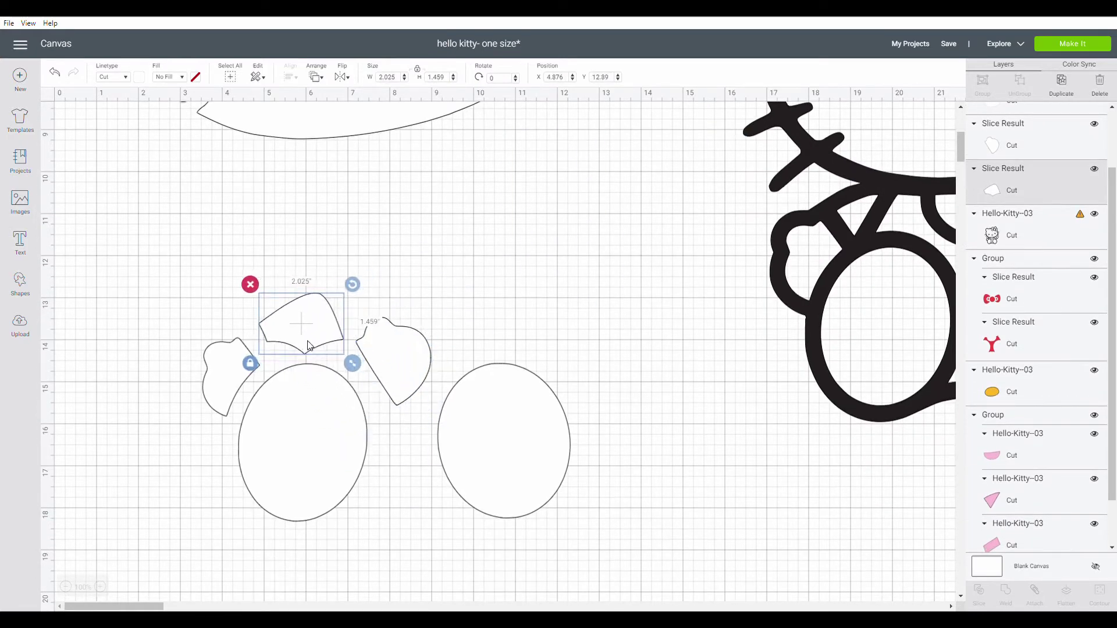
pyautogui.click(173, 353)
pyautogui.moveTo(169, 336); pyautogui.dragTo(652, 517)
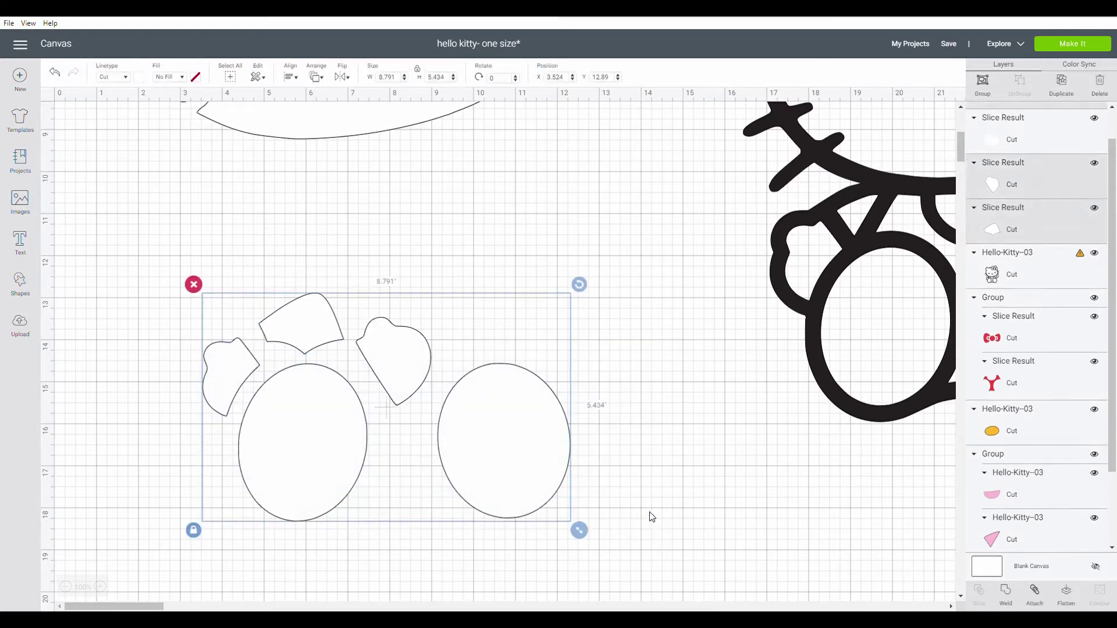
pyautogui.click(983, 82)
pyautogui.moveTo(416, 337); pyautogui.dragTo(463, 402)
pyautogui.scroll(-5, 465, 396)
pyautogui.moveTo(522, 366); pyautogui.dragTo(512, 594)
# Step: Move the white head piece down among the other separated pieces, to about X 4.251, Y 26.374
pyautogui.scroll(10, 414, 426)
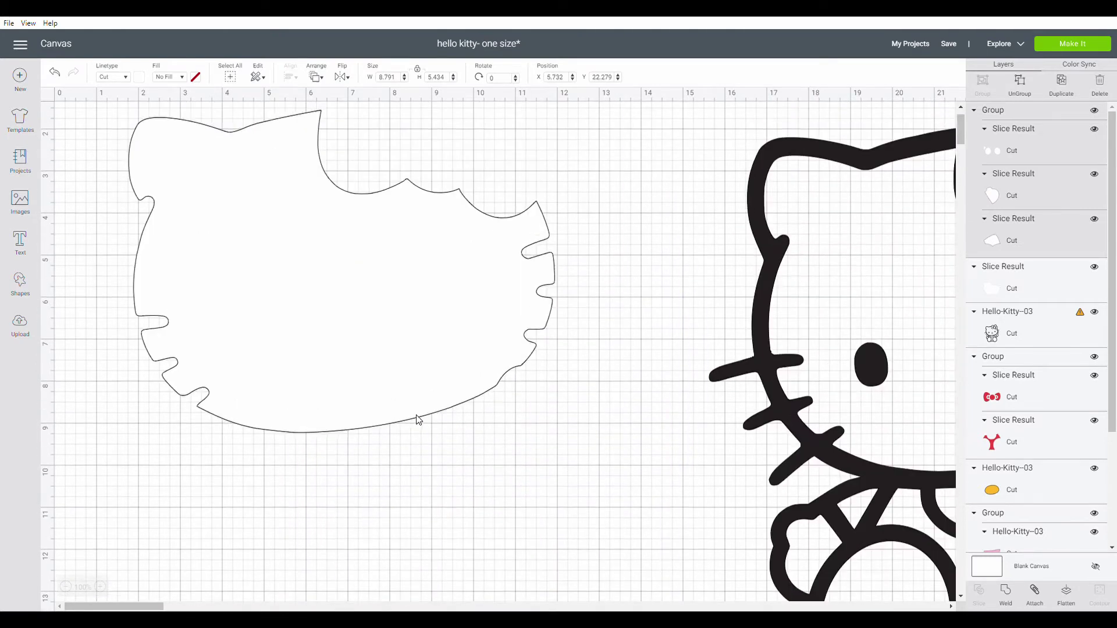
pyautogui.scroll(-5, 454, 518)
pyautogui.moveTo(406, 406); pyautogui.dragTo(524, 461)
pyautogui.scroll(-5, 511, 449)
pyautogui.scroll(5, 603, 443)
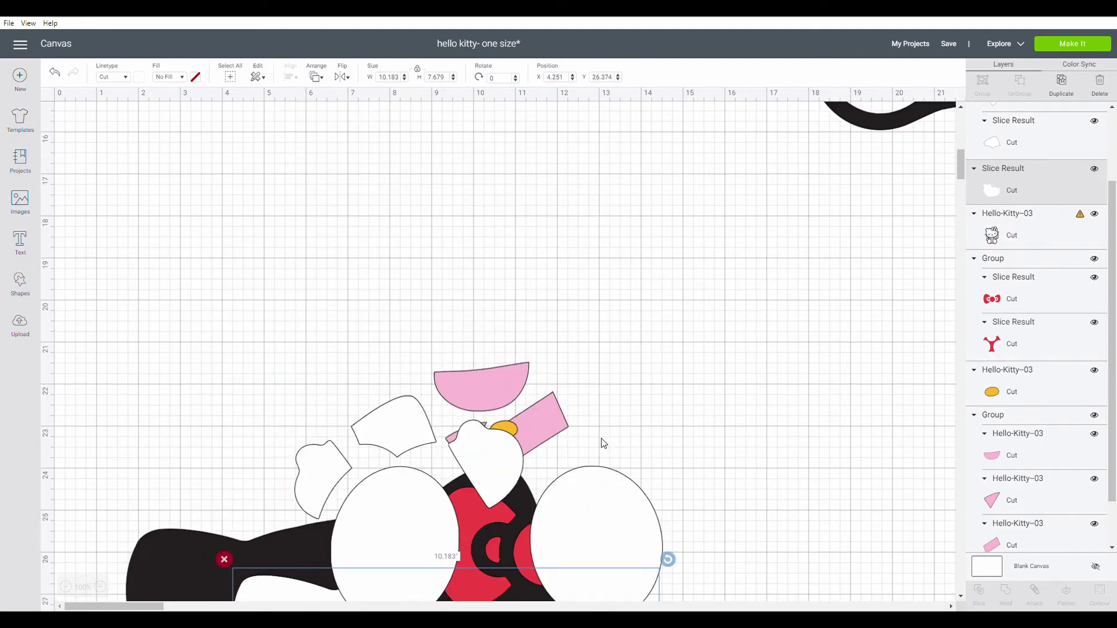
# Step: Move the black outline into the cleared space at the start of the canvas, at about X 1.417, Y 0
pyautogui.scroll(10, 603, 444)
pyautogui.moveTo(847, 441); pyautogui.dragTo(292, 355)
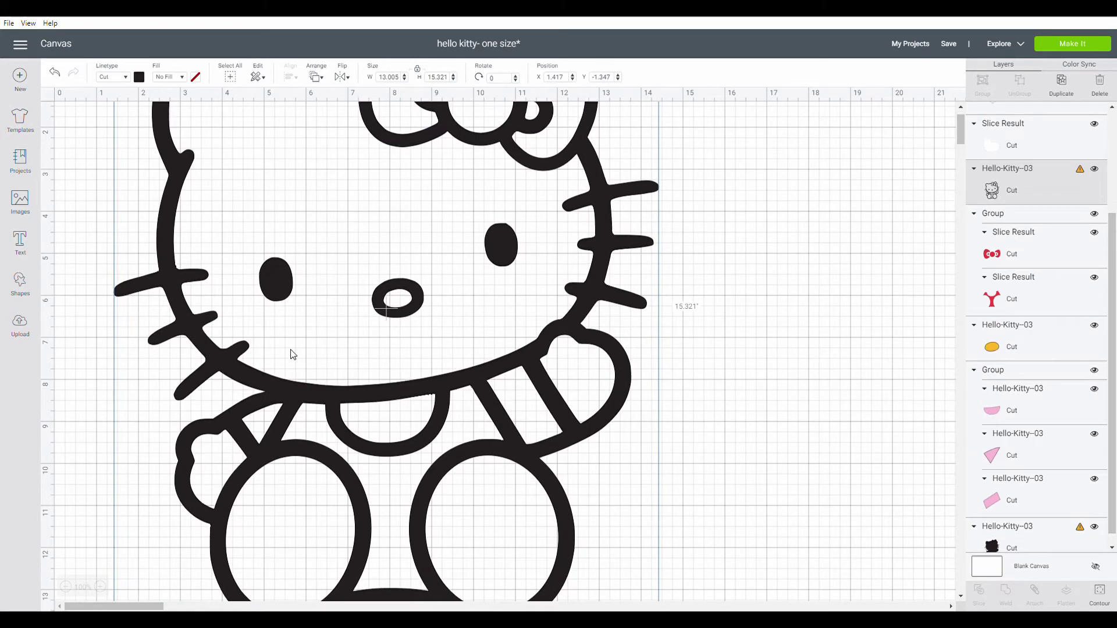
pyautogui.scroll(1, 309, 354)
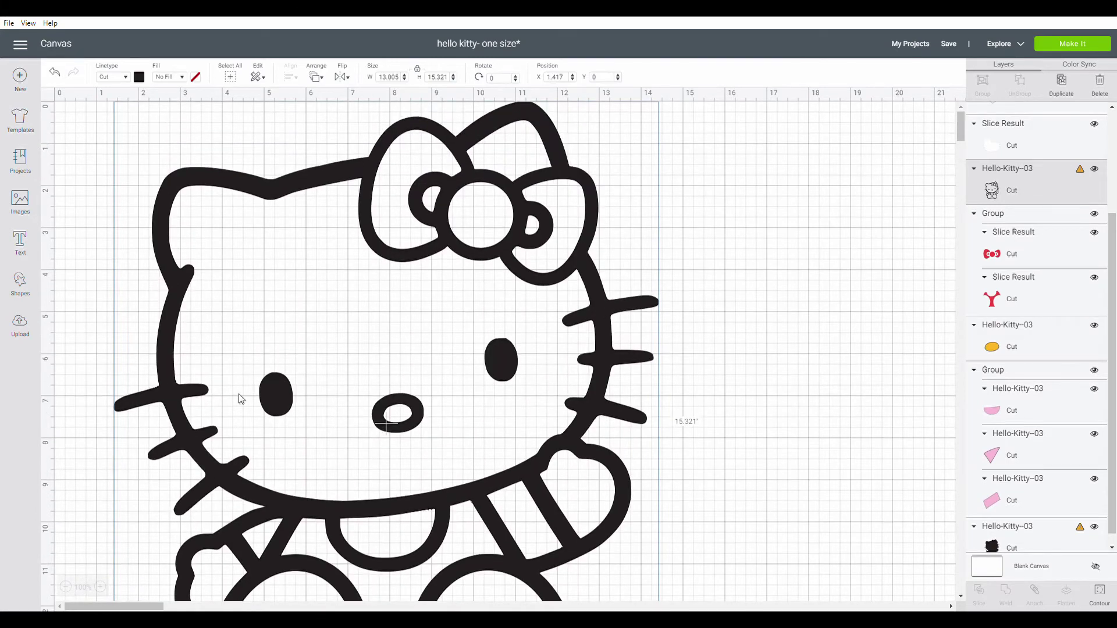
# Step: Insert a square, place it inside the outlined face and widen it into a rectangle covering the eyes and nose
pyautogui.click(22, 285)
pyautogui.click(73, 216)
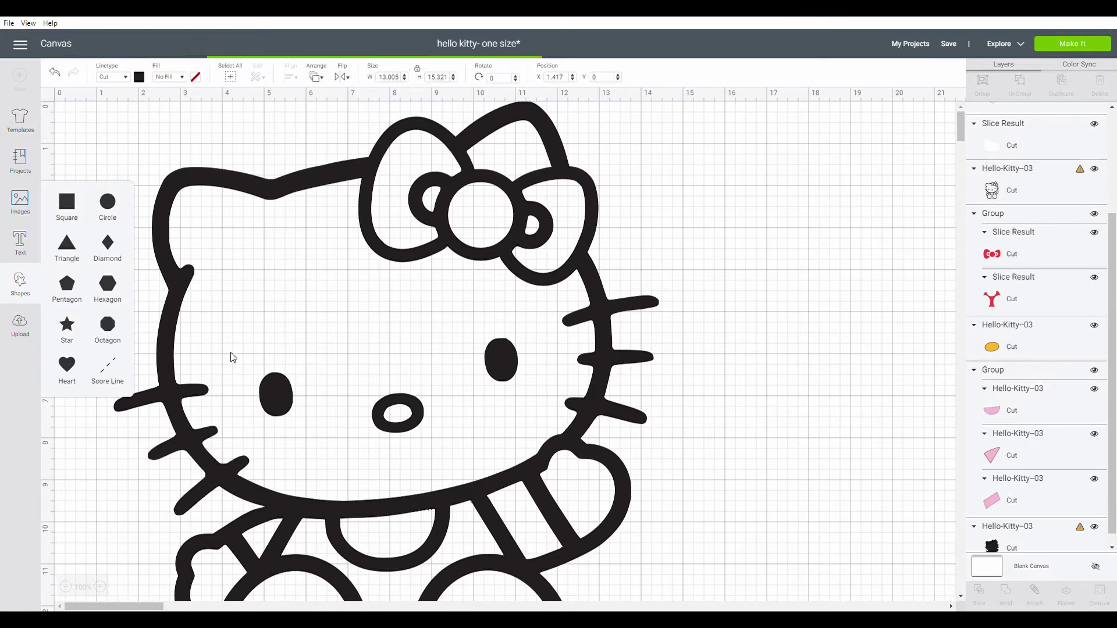
pyautogui.moveTo(224, 269); pyautogui.dragTo(351, 411)
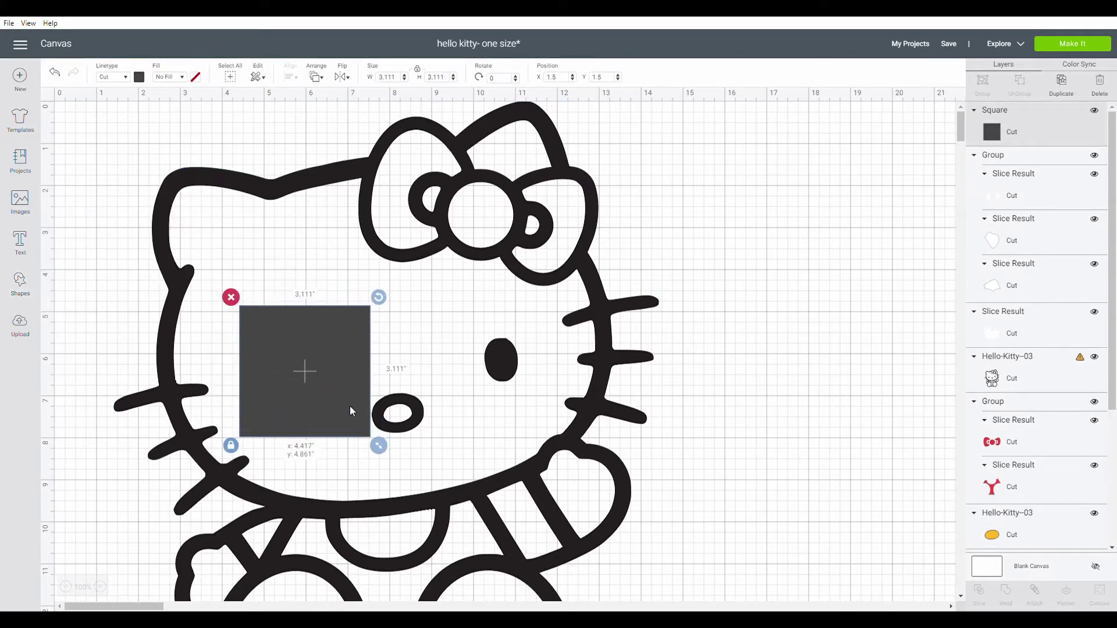
pyautogui.moveTo(379, 445); pyautogui.dragTo(550, 447)
# Step: Bring the black outline to the front and shift it up until the eyes and nose lie inside the dark rectangle
pyautogui.click(590, 418)
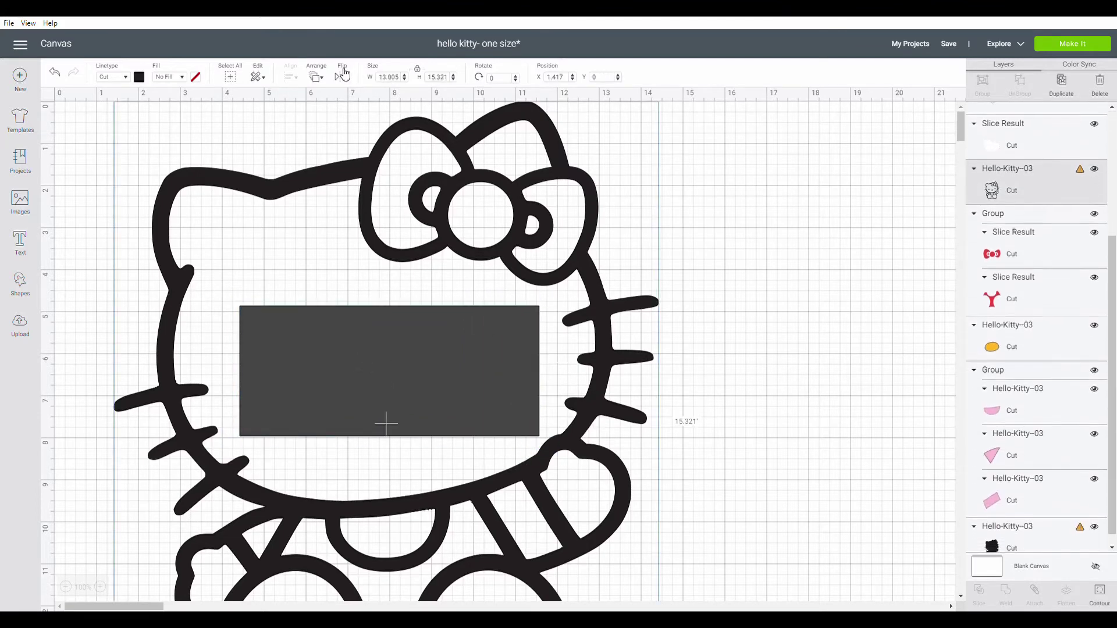
pyautogui.click(317, 78)
pyautogui.click(346, 146)
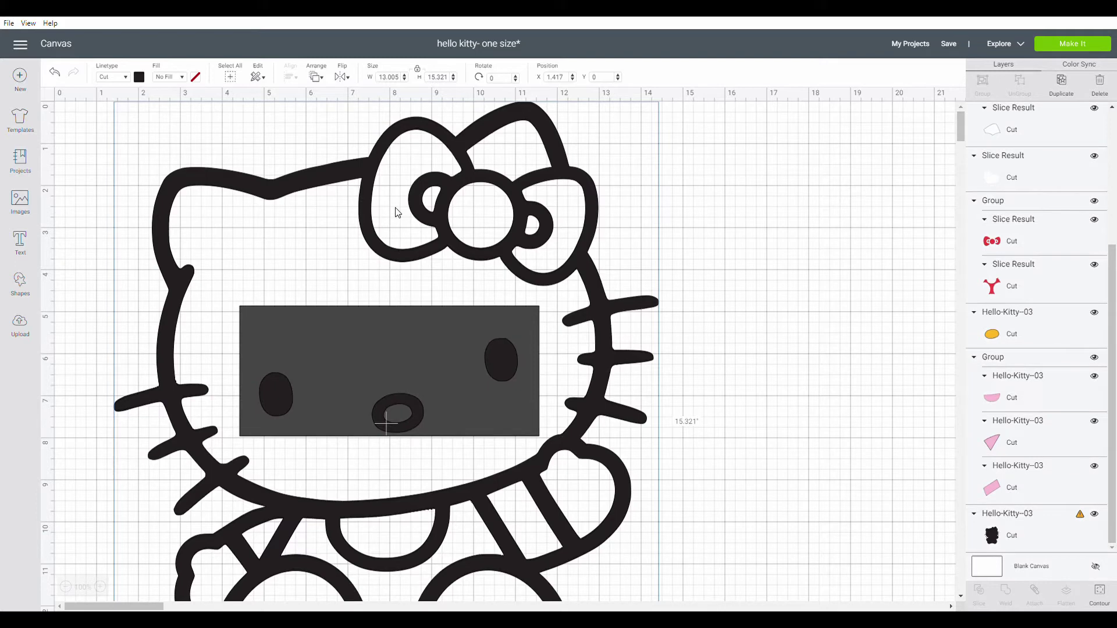
pyautogui.moveTo(425, 358); pyautogui.dragTo(425, 345)
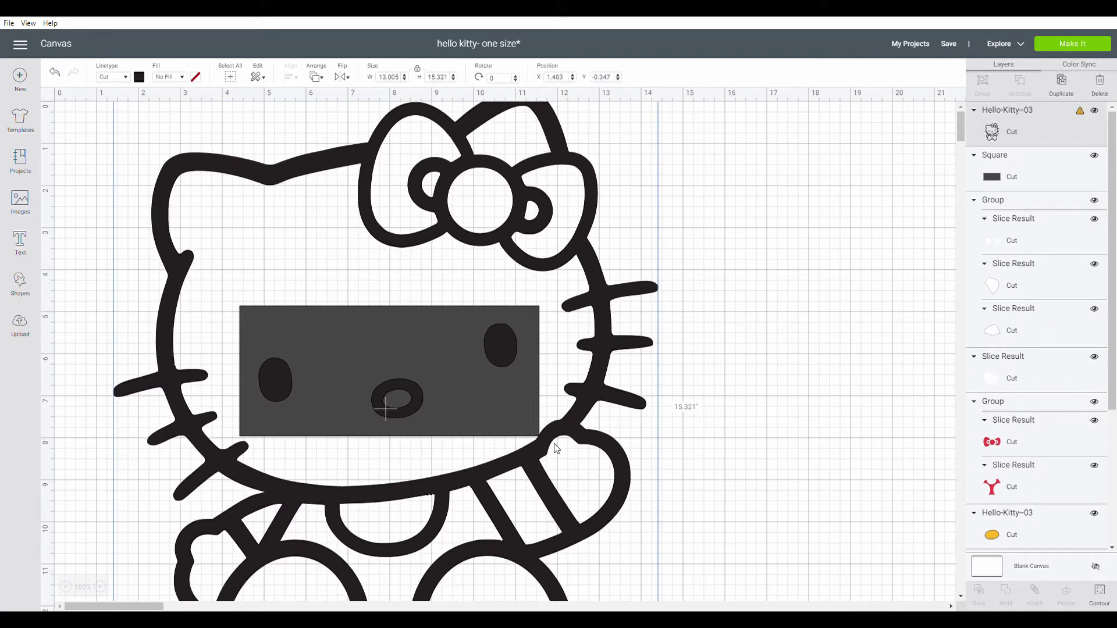
# Step: Undo the outline's last shift and slice the black outline with the rectangle over the eyes and nose
pyautogui.hotkey('ctrl', 'z')
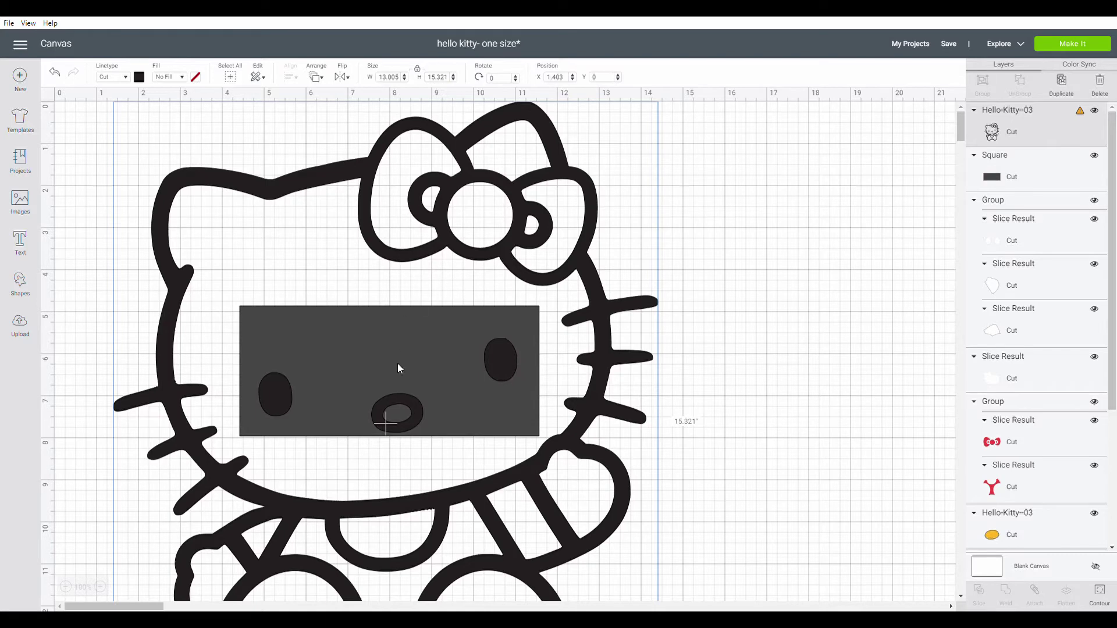
pyautogui.click(713, 381)
pyautogui.moveTo(672, 394); pyautogui.dragTo(382, 333)
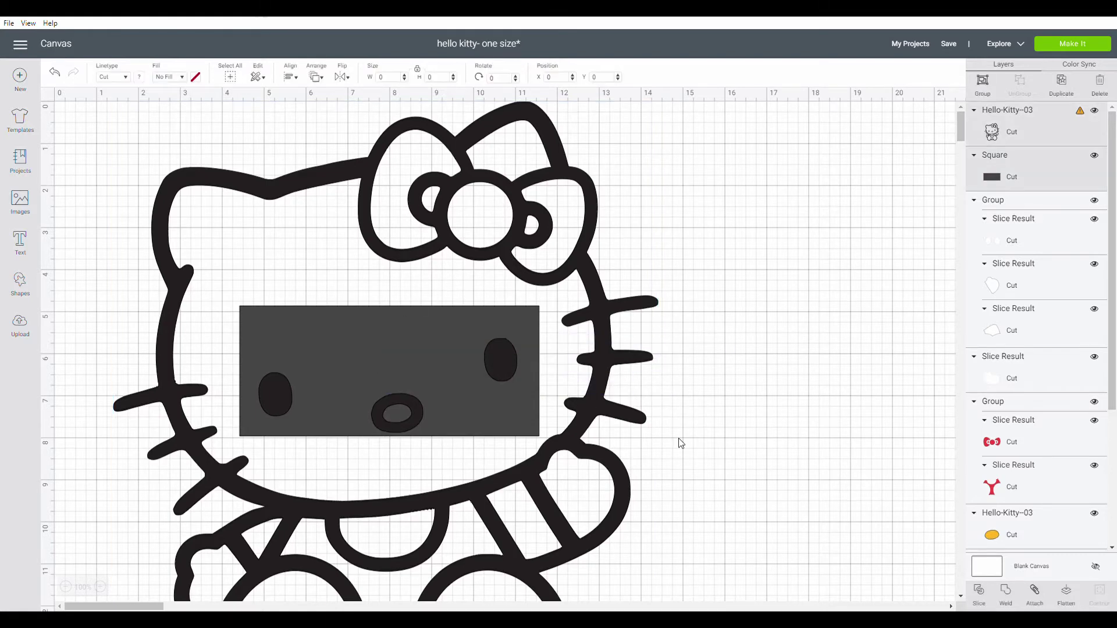
pyautogui.click(979, 602)
# Step: Move the cut-out eyes and nose and the outline aside, and delete the leftover rectangle pieces
pyautogui.moveTo(394, 431); pyautogui.dragTo(828, 226)
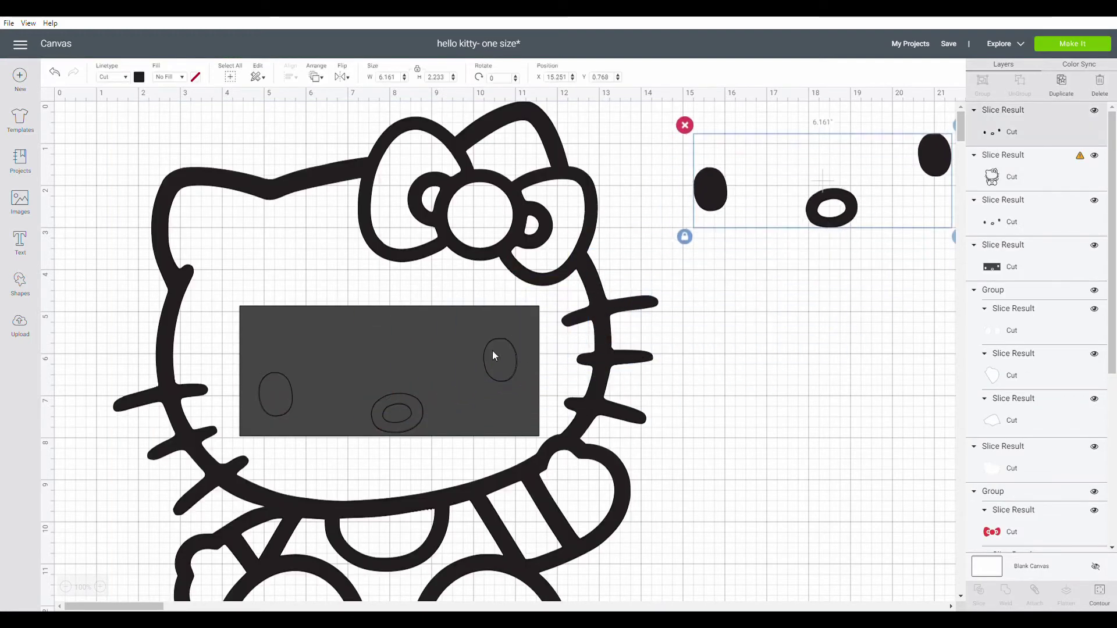
pyautogui.moveTo(294, 334); pyautogui.dragTo(723, 353)
pyautogui.click(243, 308)
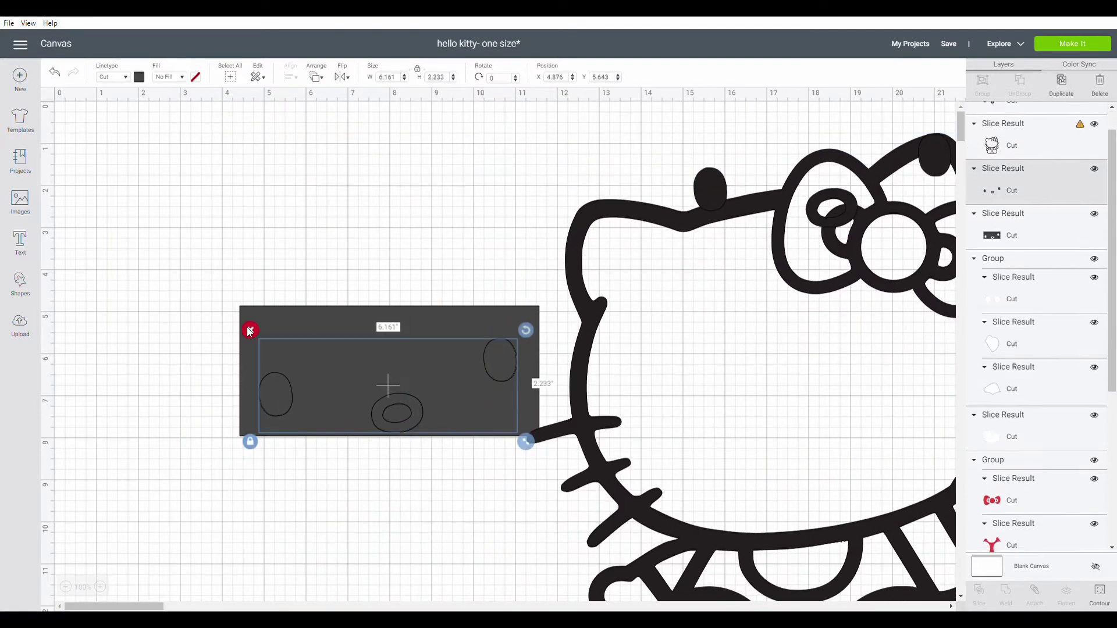
pyautogui.click(230, 297)
# Step: Move the faceless outline back to the start of the canvas and rotate it to about 7.18 degrees
pyautogui.moveTo(472, 429); pyautogui.dragTo(150, 499)
pyautogui.moveTo(636, 150); pyautogui.dragTo(675, 185)
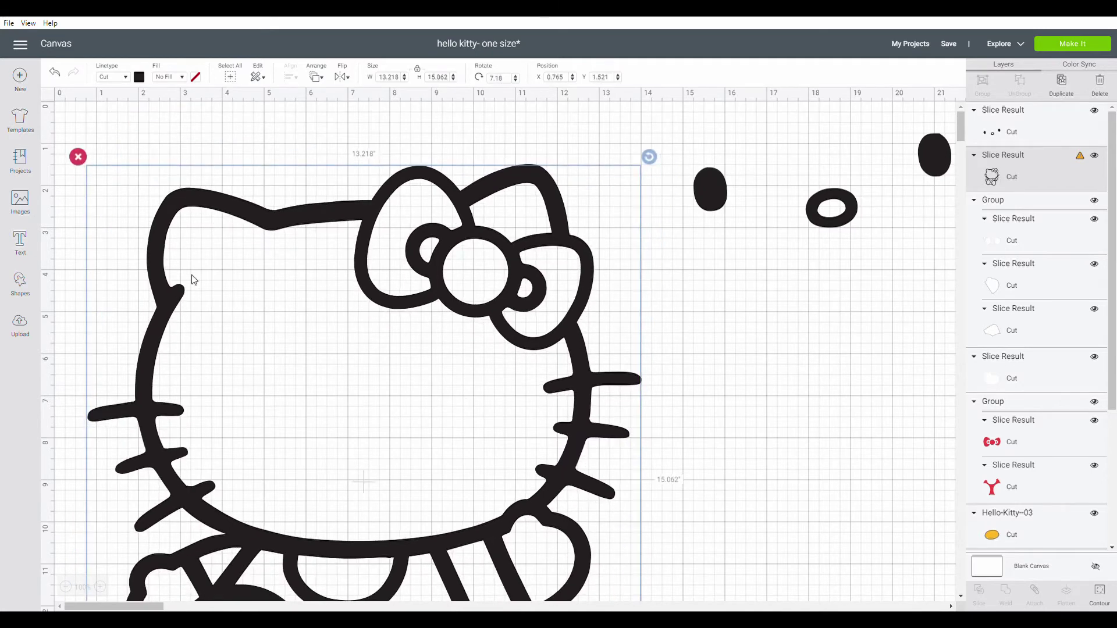
pyautogui.scroll(-2, 334, 185)
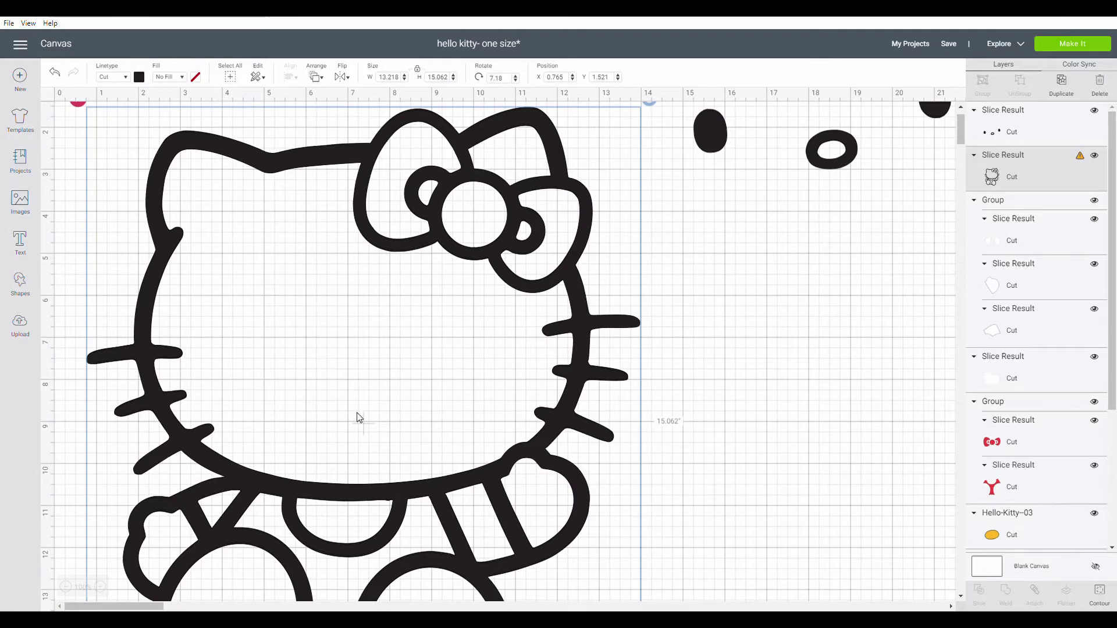
pyautogui.scroll(-4, 334, 440)
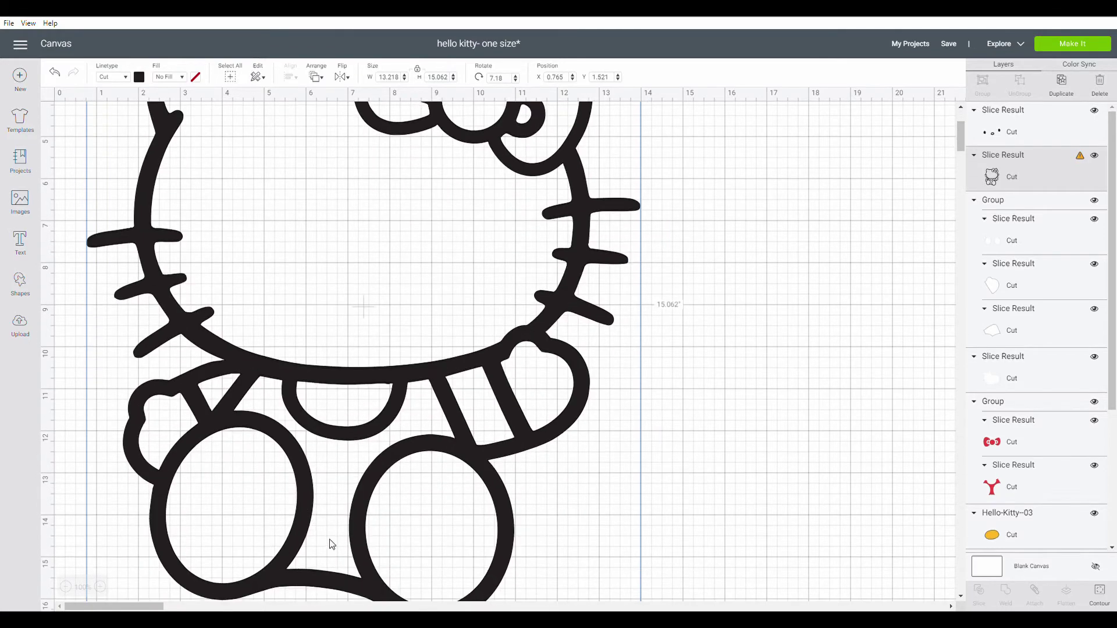
pyautogui.scroll(6, 335, 454)
# Step: Insert a square and stretch it over the outline's left half into a rectangle about 5.611 by 15.667 inches
pyautogui.click(24, 285)
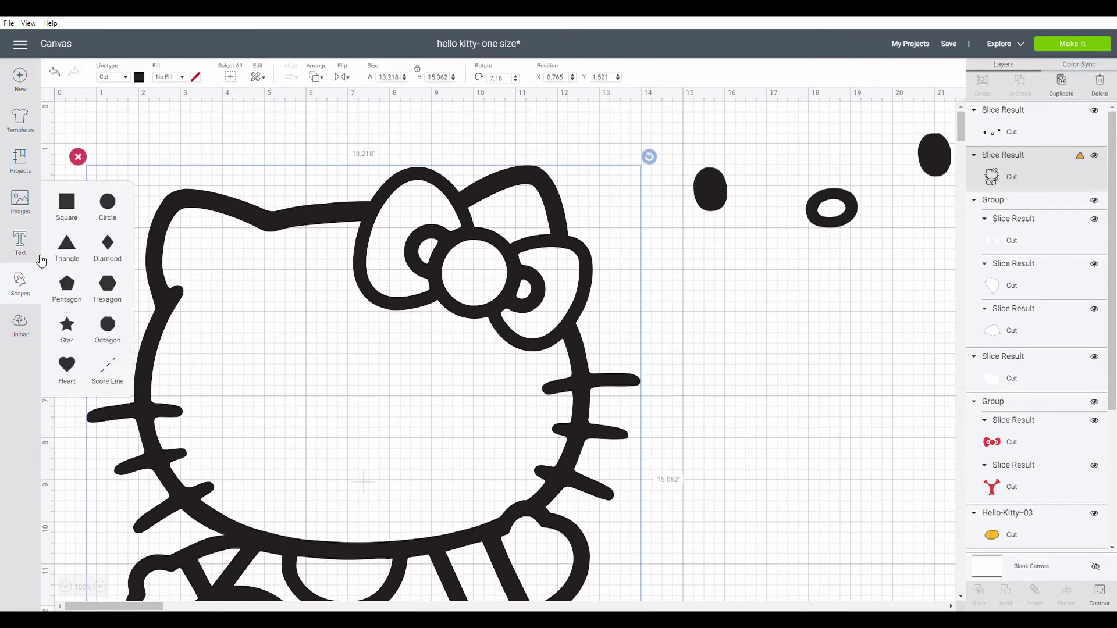
pyautogui.click(66, 201)
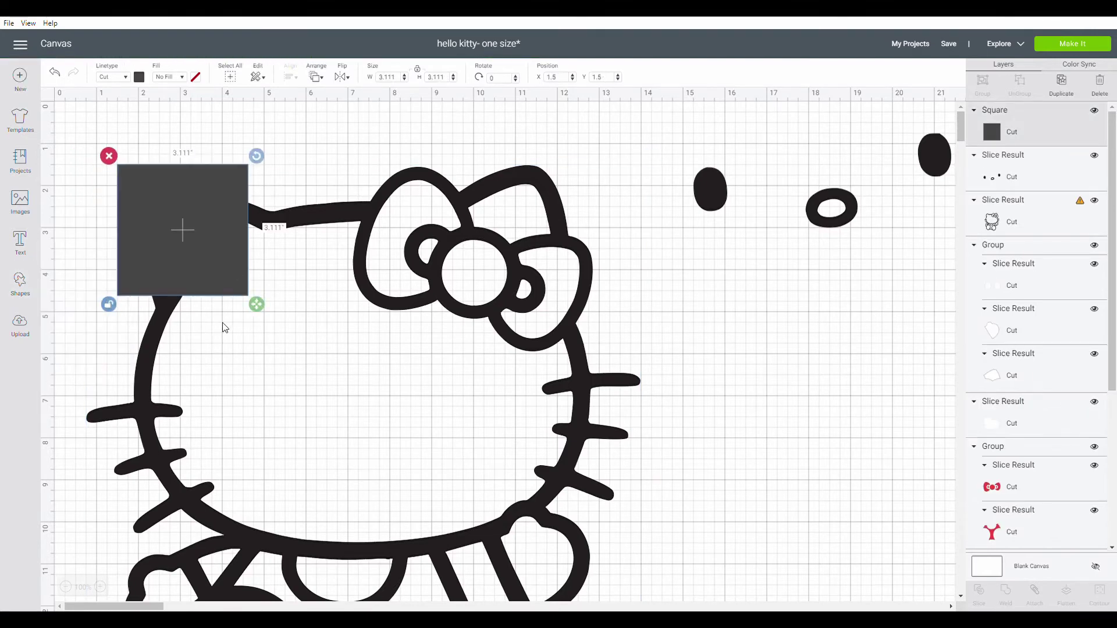
pyautogui.moveTo(257, 306); pyautogui.dragTo(412, 596)
pyautogui.scroll(-3, 359, 465)
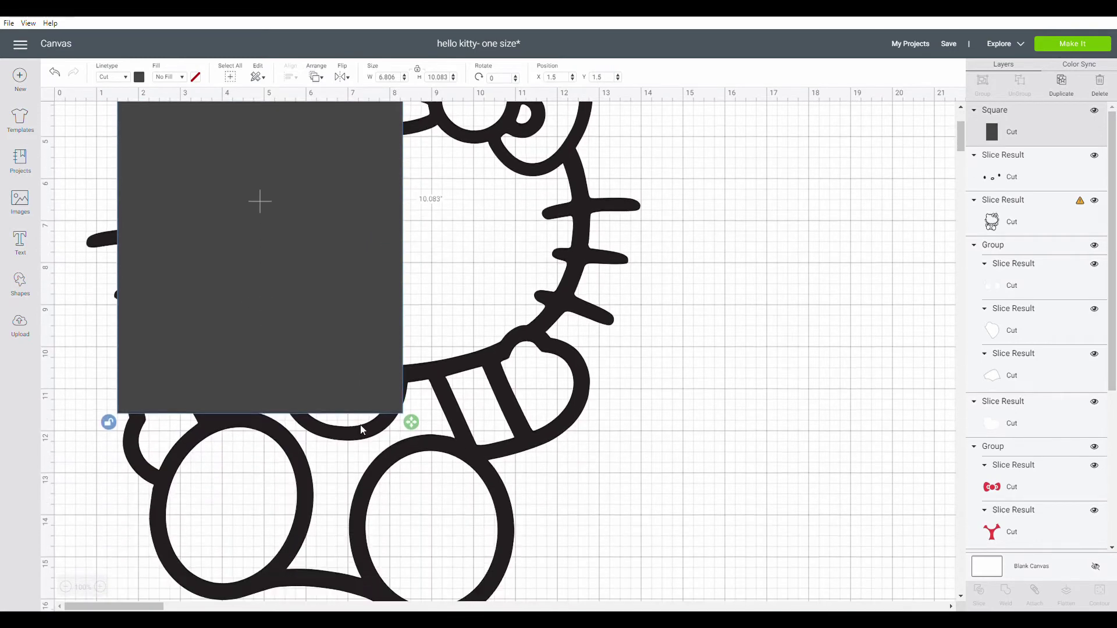
pyautogui.moveTo(410, 430); pyautogui.dragTo(348, 600)
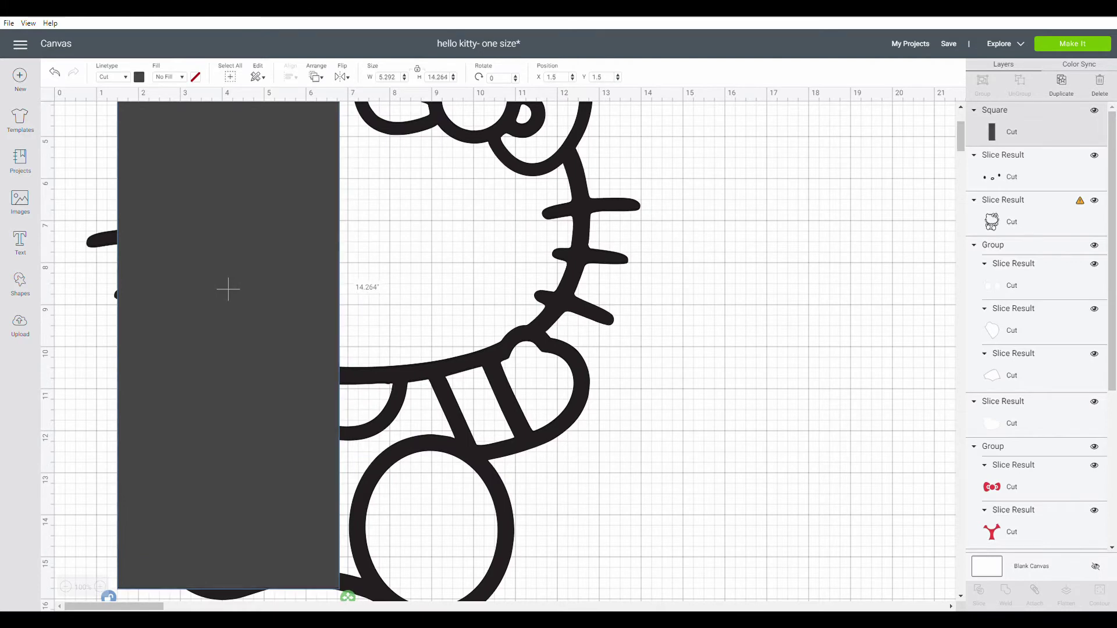
pyautogui.scroll(-3, 374, 400)
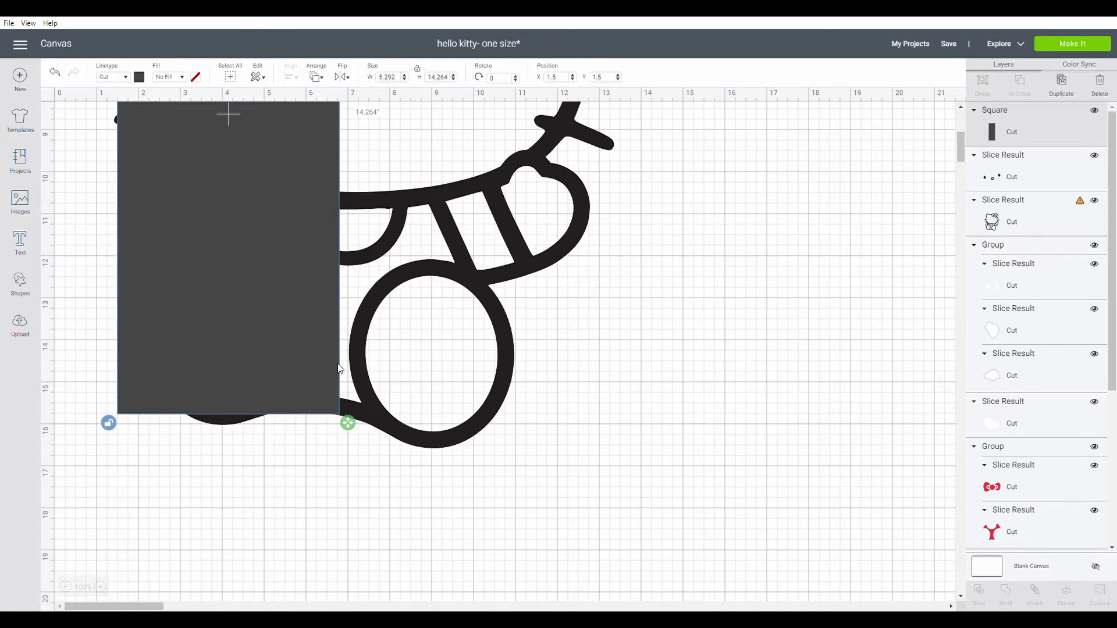
pyautogui.moveTo(348, 430); pyautogui.dragTo(361, 488)
pyautogui.scroll(6, 456, 391)
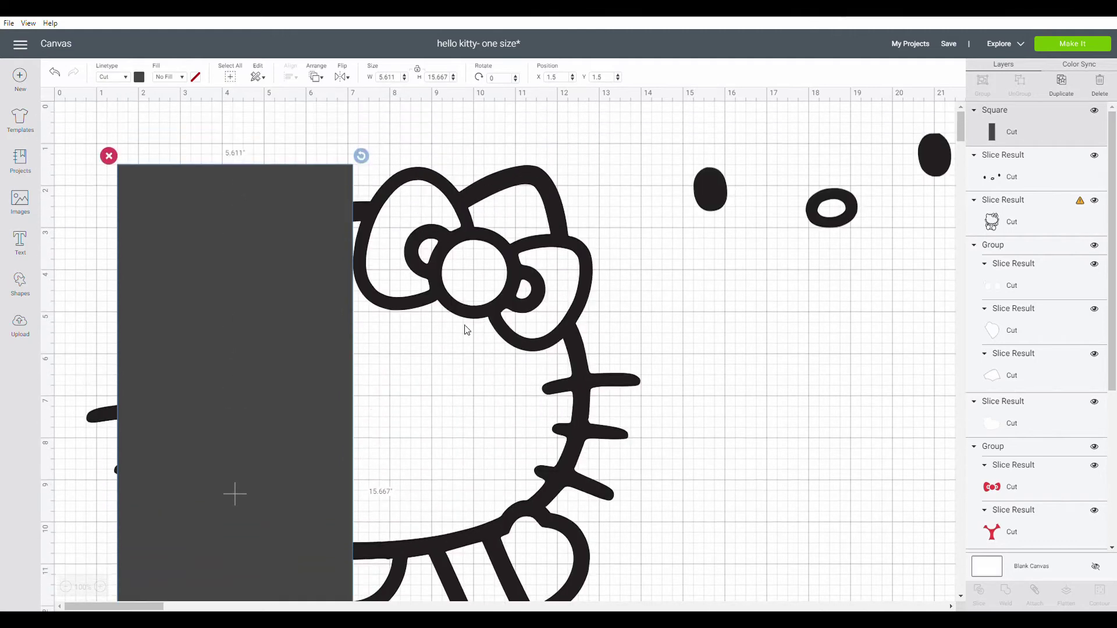
# Step: Rotate the black outline slightly further, to about 10.29 degrees, and bring it in front of the rectangle
pyautogui.click(593, 207)
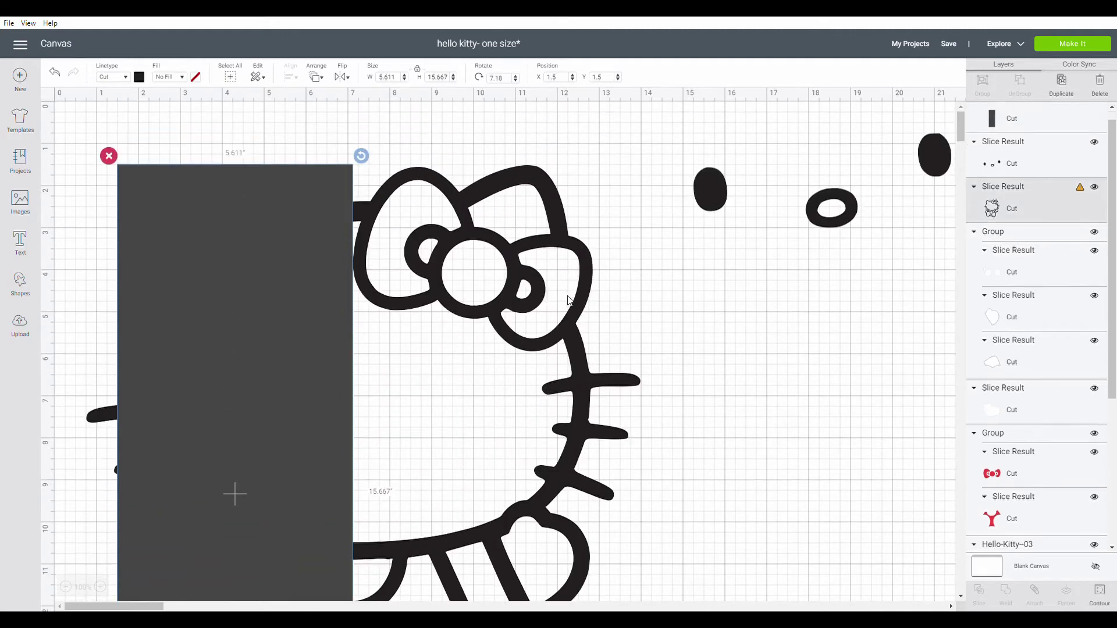
pyautogui.moveTo(646, 162); pyautogui.dragTo(666, 170)
pyautogui.click(557, 125)
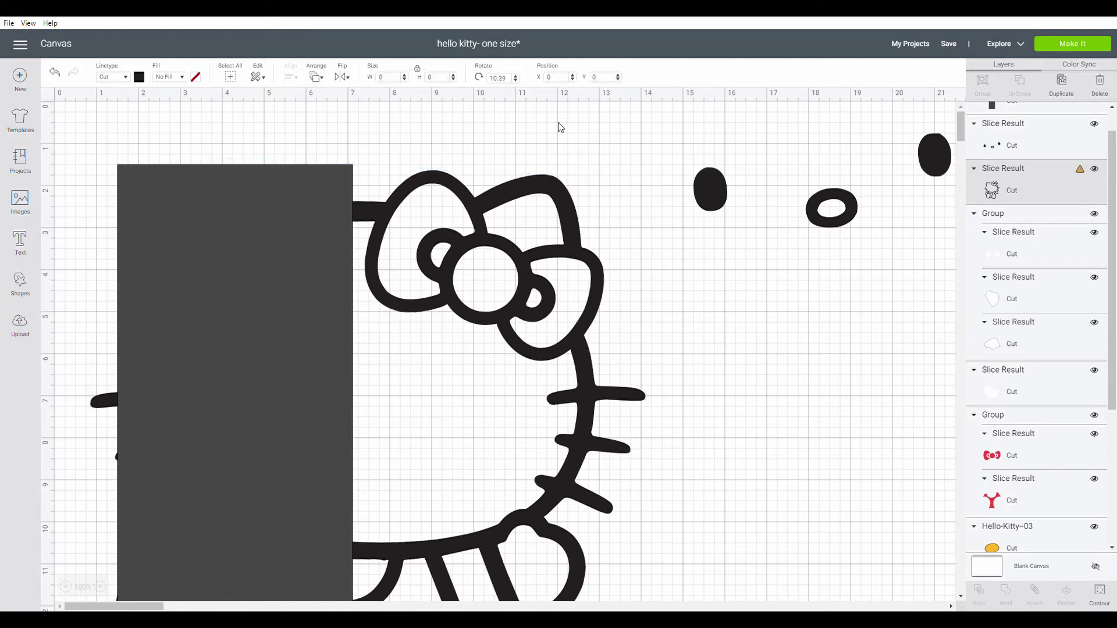
pyautogui.click(307, 74)
pyautogui.click(326, 145)
# Step: Enlarge the rectangle behind the outline's left half to about 6.153 by 15.792 inches
pyautogui.scroll(-10, 348, 270)
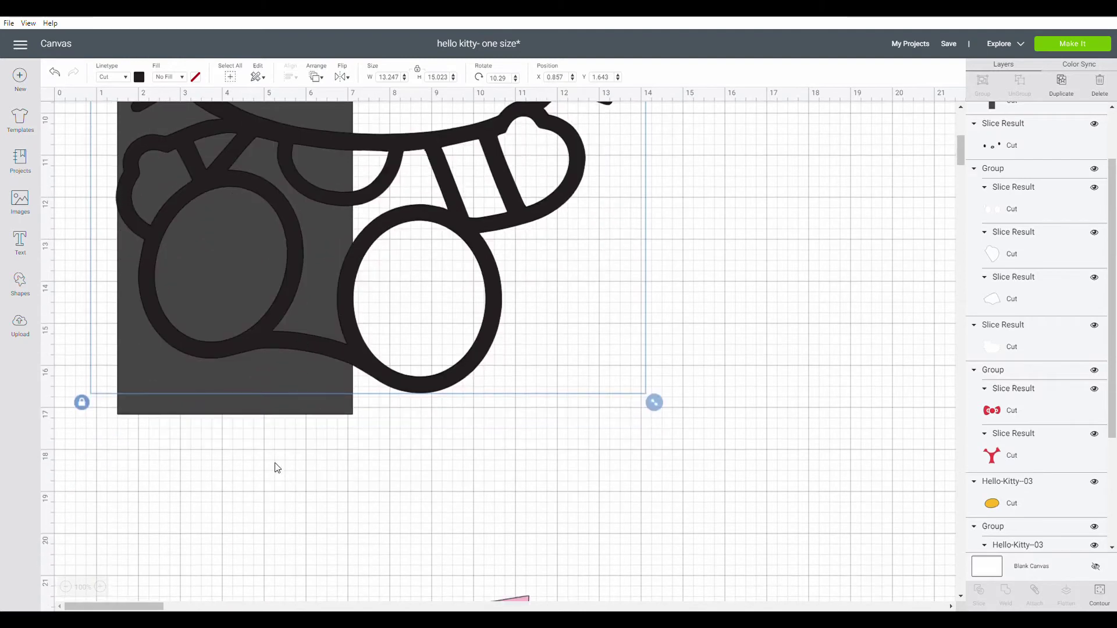
pyautogui.click(307, 409)
pyautogui.moveTo(361, 424); pyautogui.dragTo(384, 430)
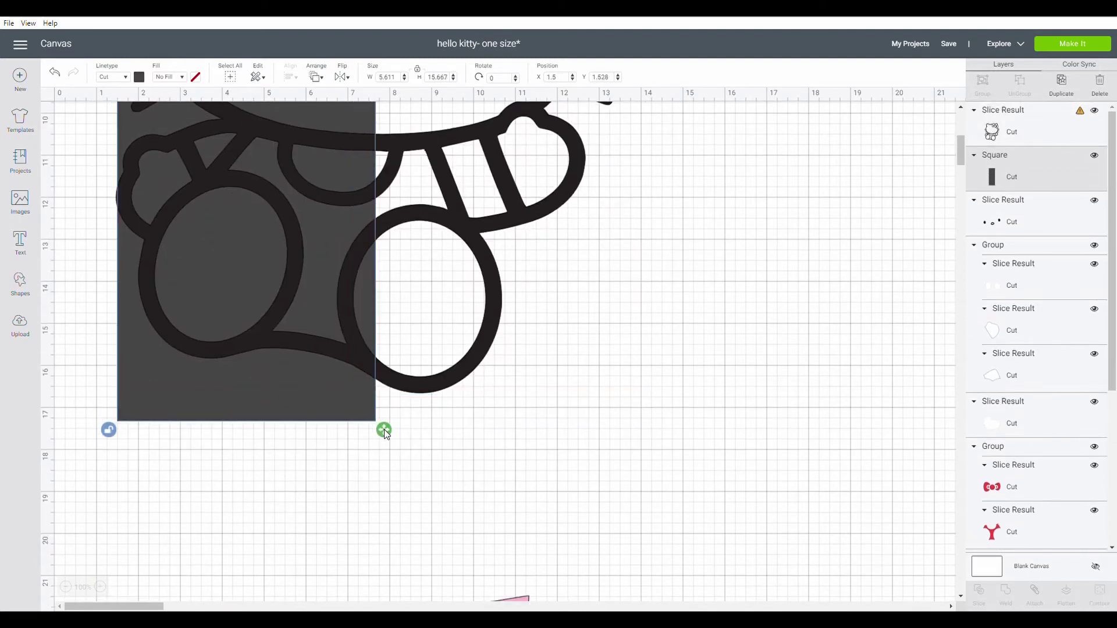
# Step: Shift the outline to about X 1.843, Y 1.49 so its left half lies entirely within the rectangle
pyautogui.scroll(8, 519, 286)
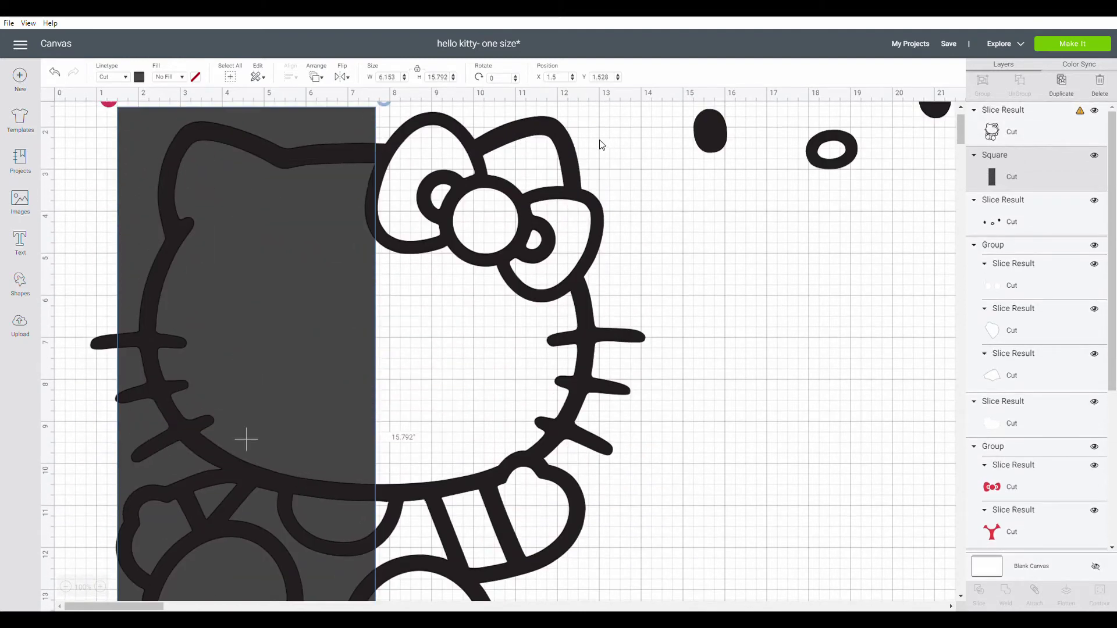
pyautogui.scroll(2, 566, 222)
pyautogui.moveTo(532, 292); pyautogui.dragTo(567, 291)
pyautogui.scroll(-6, 549, 255)
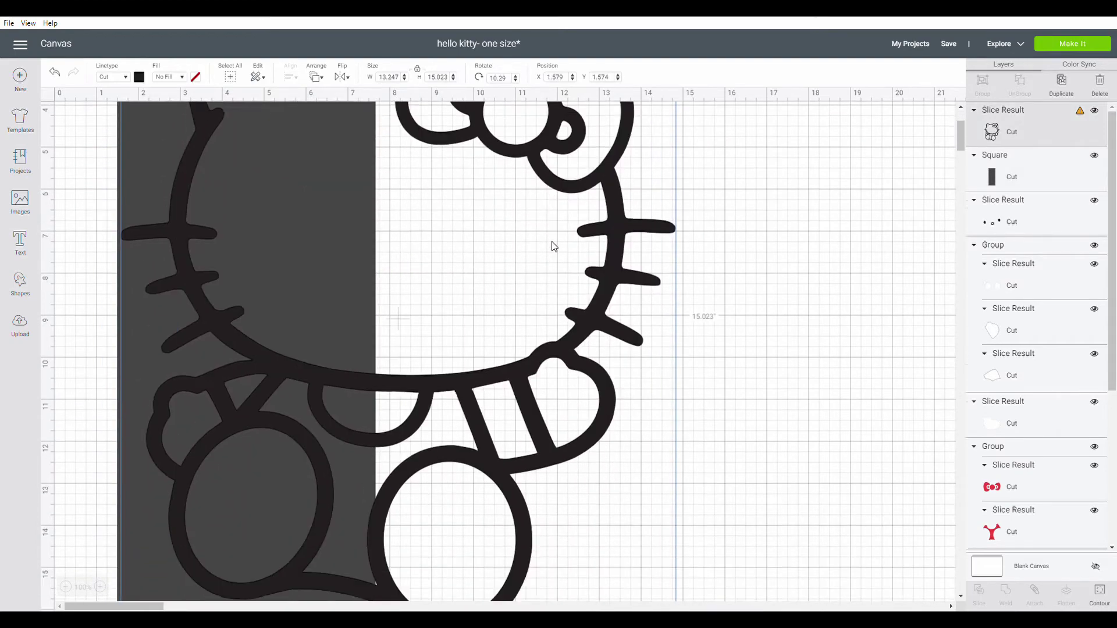
pyautogui.scroll(5, 568, 246)
pyautogui.moveTo(577, 240); pyautogui.dragTo(590, 236)
pyautogui.scroll(-3, 594, 227)
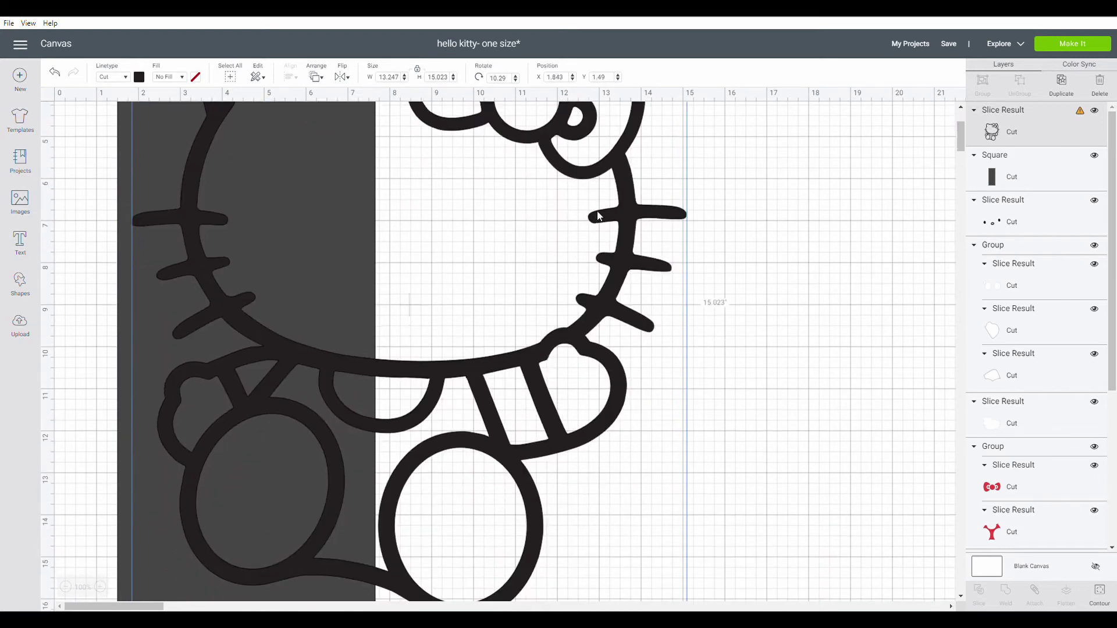
pyautogui.scroll(4, 600, 212)
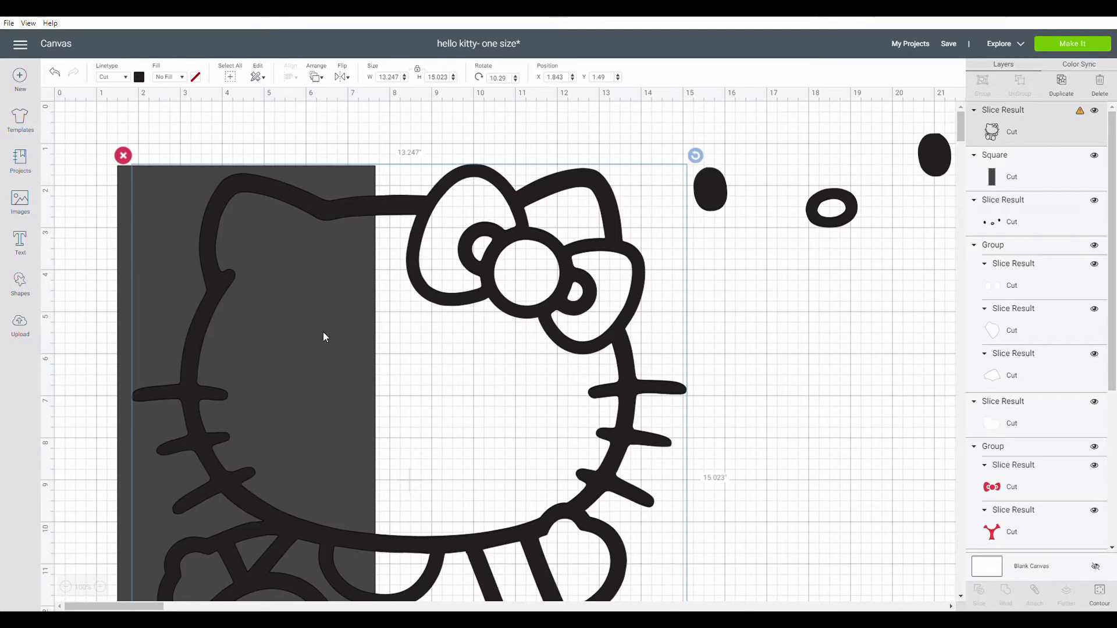
# Step: Select the outline together with the tall rectangle and slice them
pyautogui.click(84, 208)
pyautogui.moveTo(93, 163)
pyautogui.mouseDown()
pyautogui.moveTo(251, 246)
pyautogui.moveTo(540, 437)
pyautogui.mouseUp()
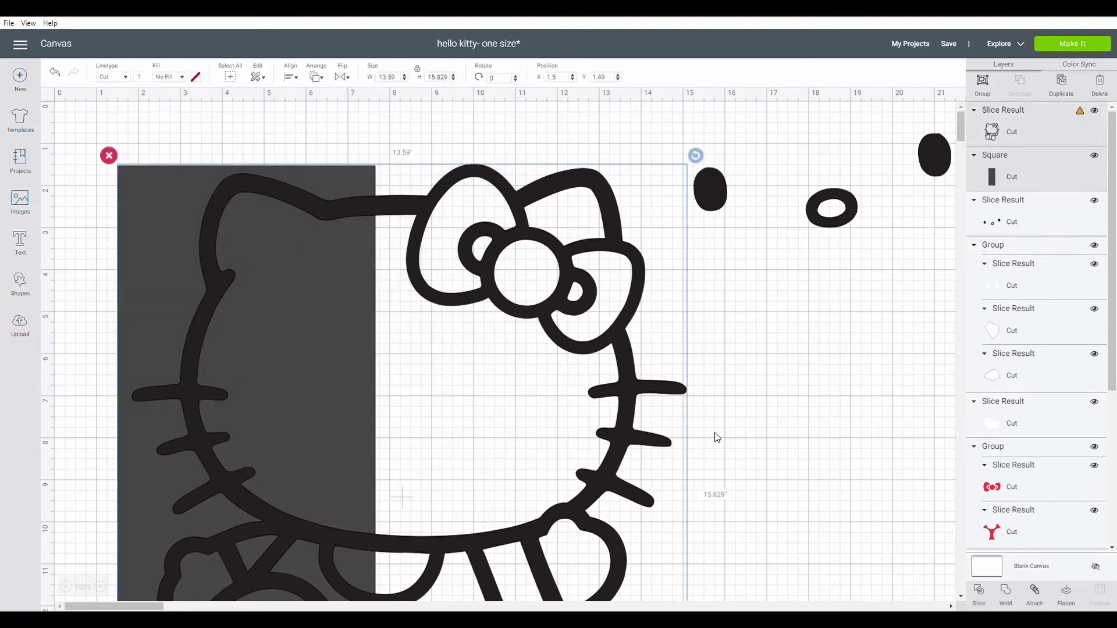
pyautogui.click(989, 599)
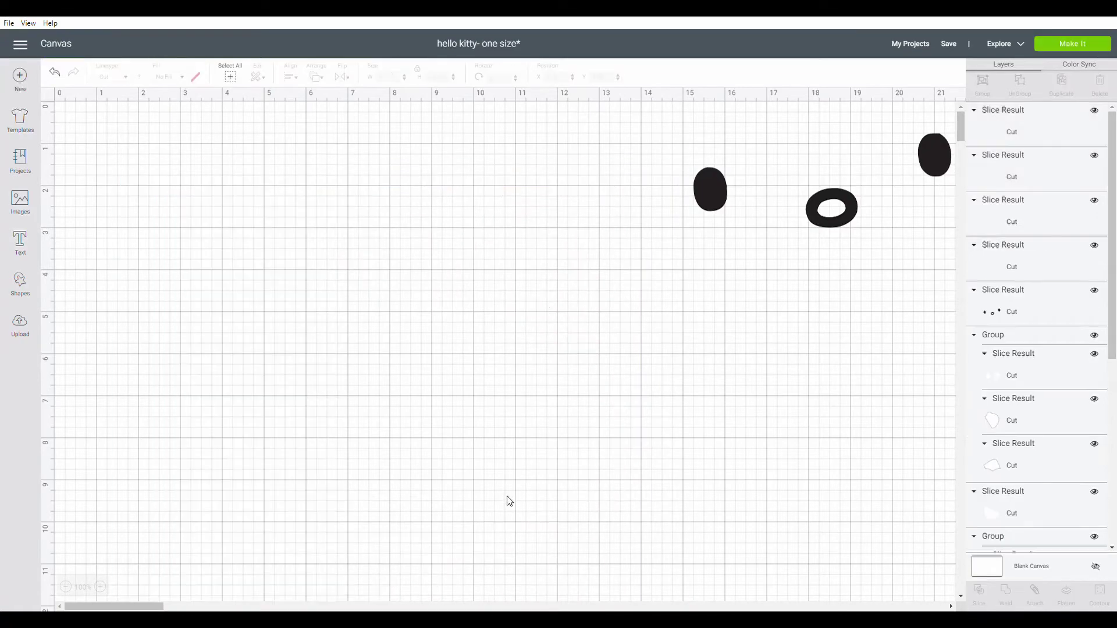
# Step: Move both cut outline halves aside and delete the leftover rectangle and its duplicate slice piece
pyautogui.moveTo(216, 410); pyautogui.dragTo(813, 397)
pyautogui.moveTo(565, 462); pyautogui.dragTo(785, 381)
pyautogui.click(273, 413)
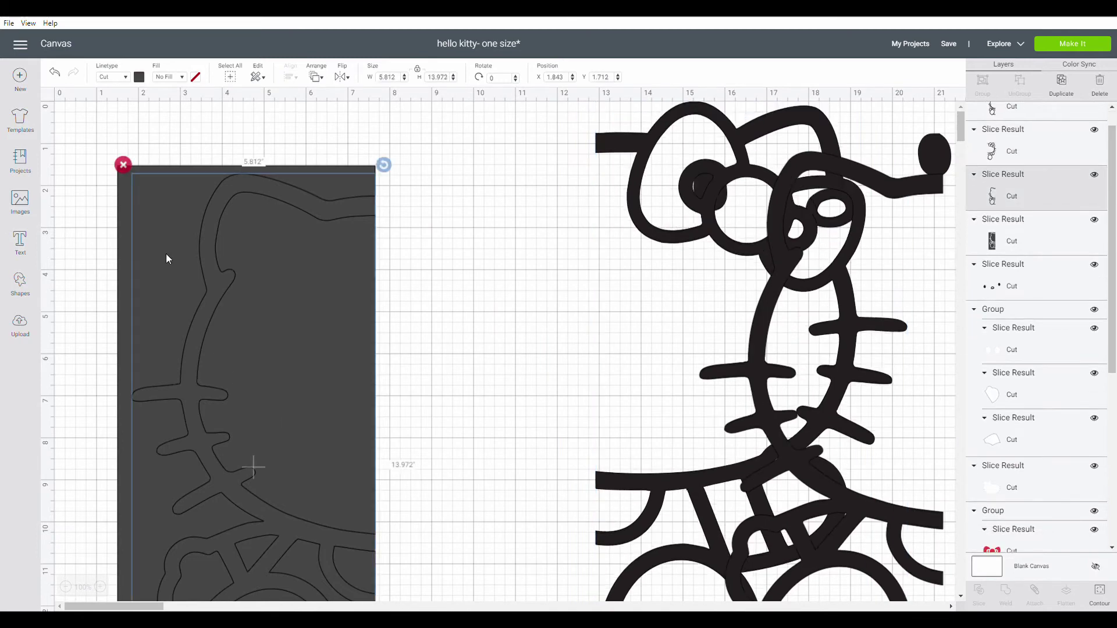
pyautogui.click(121, 167)
pyautogui.click(142, 207)
pyautogui.press('Delete')
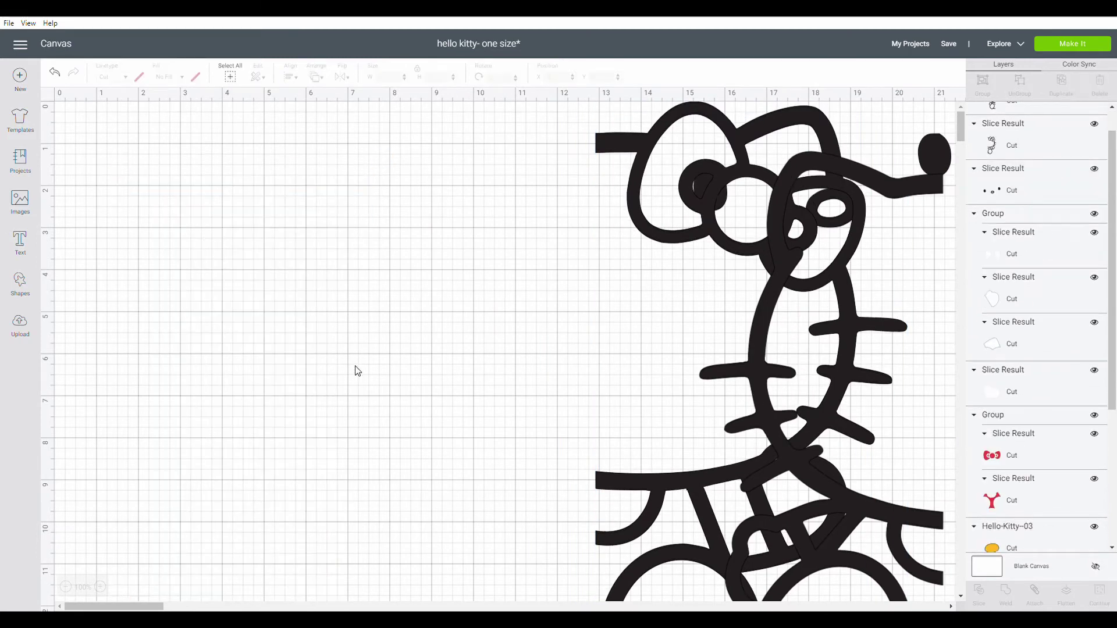
# Step: Move the left half of the outline away from the right half, to about X 1.26, Y 1.083
pyautogui.moveTo(818, 462); pyautogui.dragTo(281, 425)
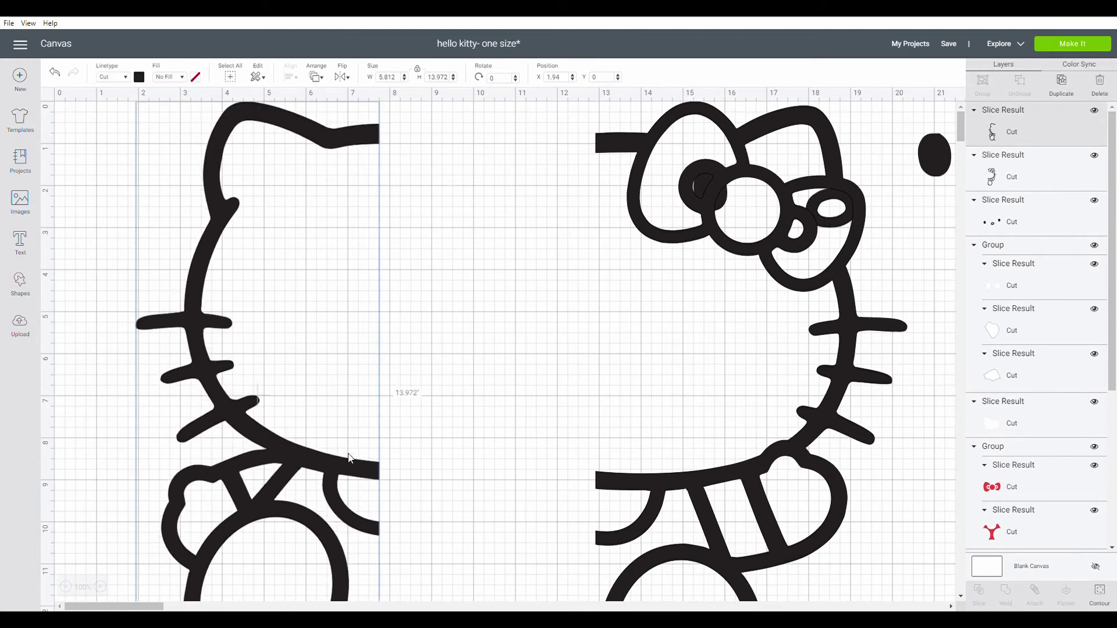
pyautogui.scroll(-3, 307, 400)
pyautogui.scroll(3, 285, 386)
pyautogui.moveTo(233, 391); pyautogui.dragTo(194, 443)
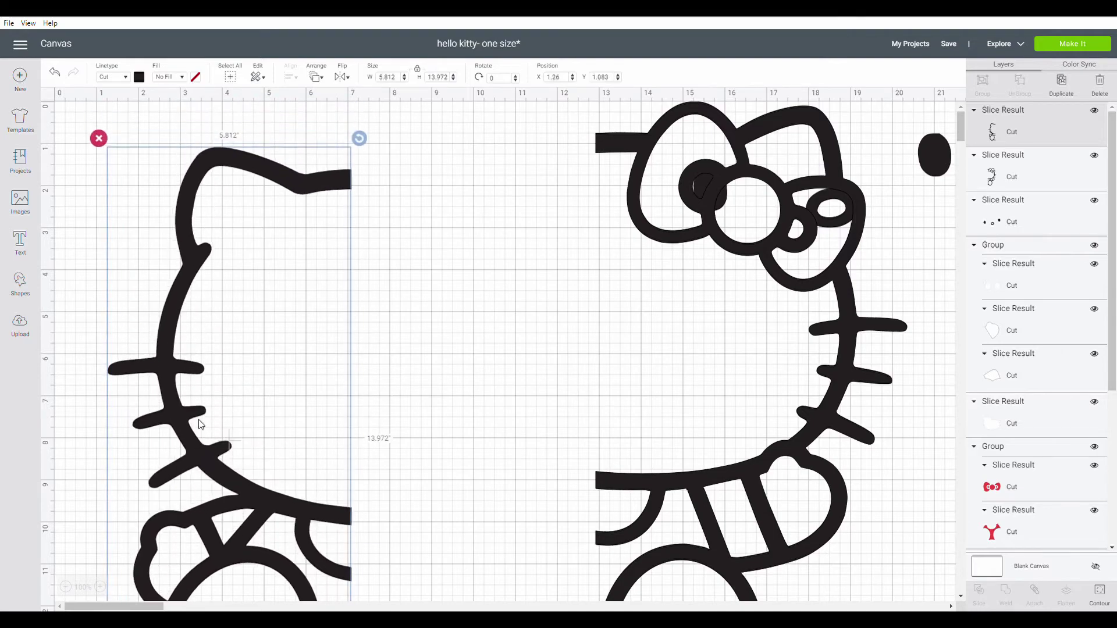
pyautogui.scroll(-5, 218, 378)
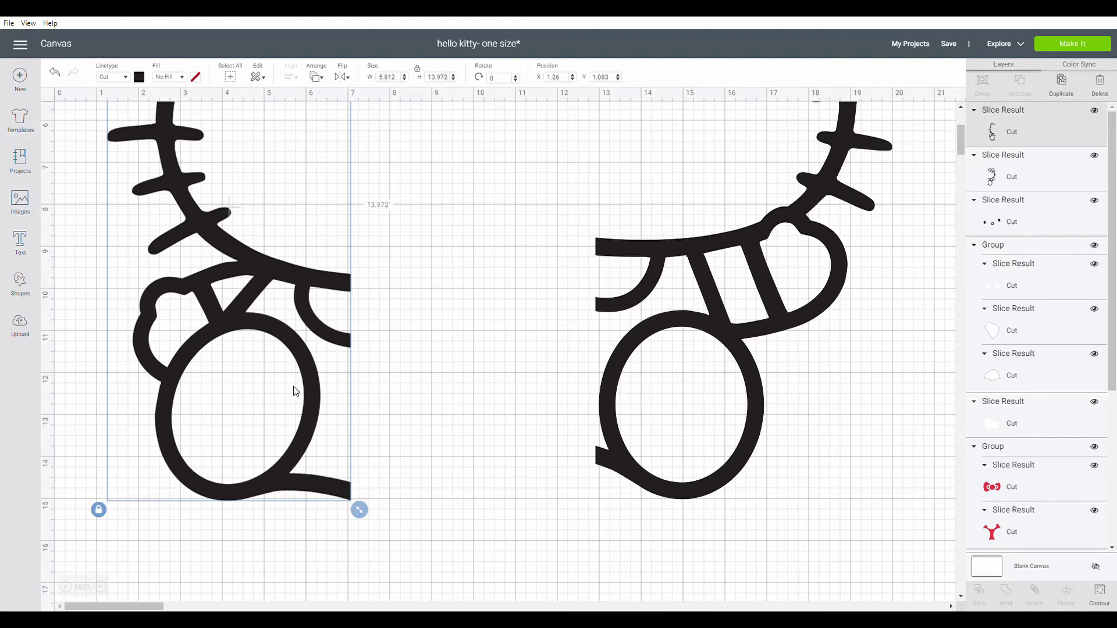
# Step: Insert a square, enlarge it to about 6.556 by 7.75 inches and place it over the left outline half's upper part
pyautogui.scroll(3, 326, 396)
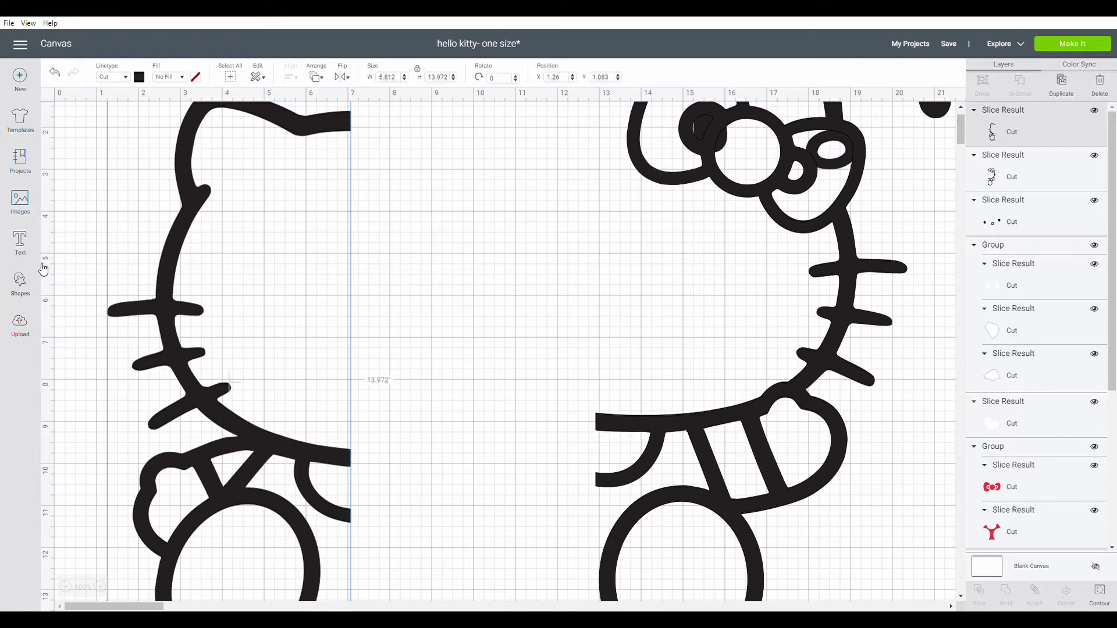
pyautogui.click(25, 292)
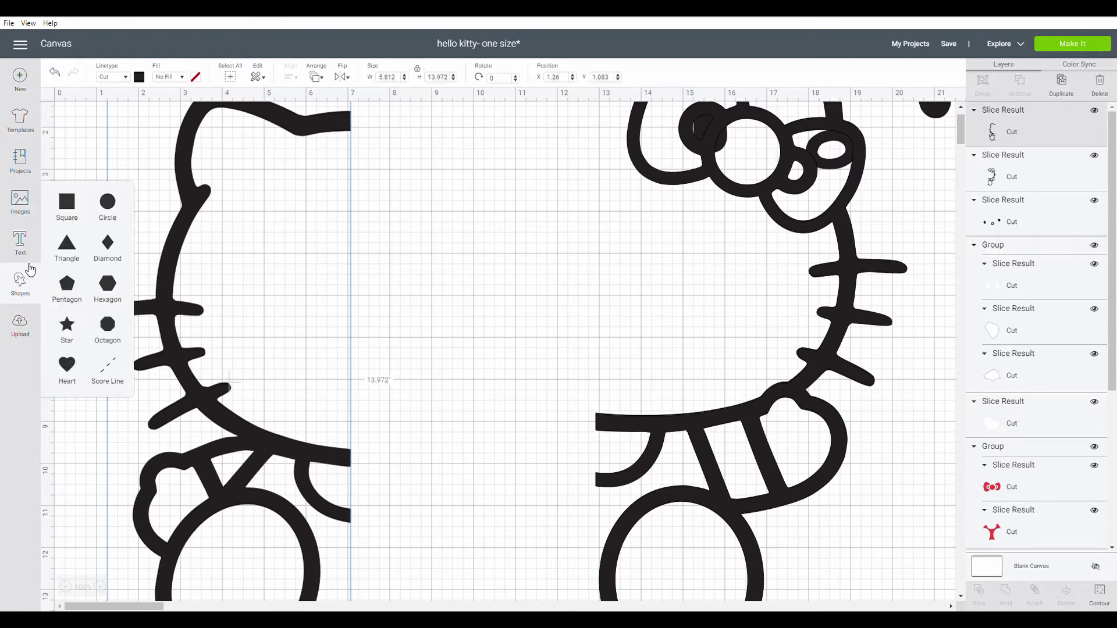
pyautogui.click(75, 206)
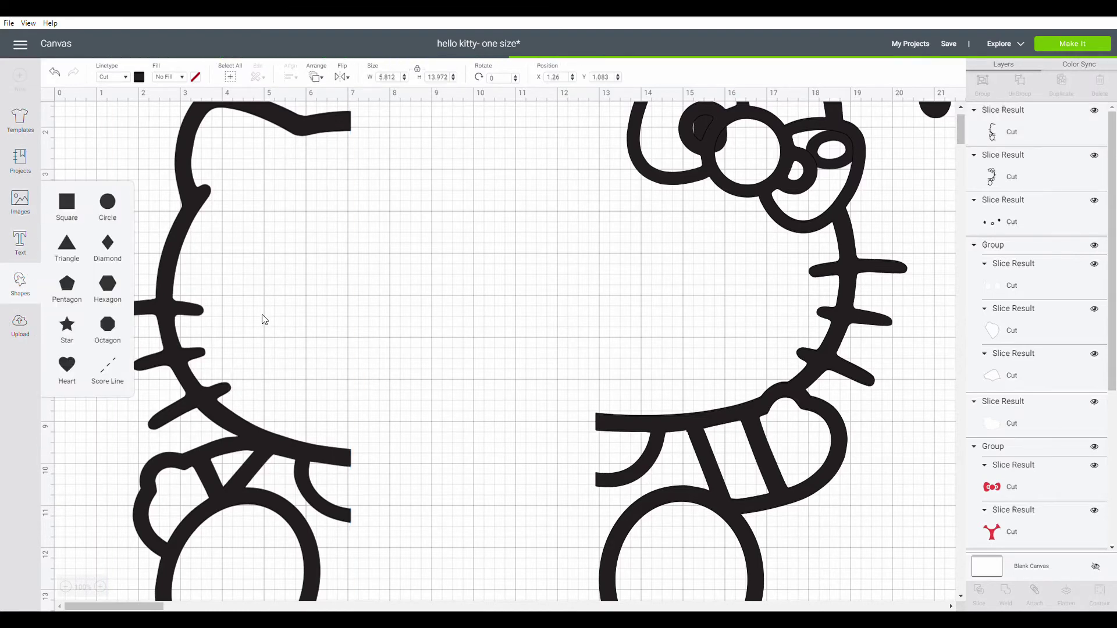
pyautogui.moveTo(195, 213); pyautogui.dragTo(186, 201)
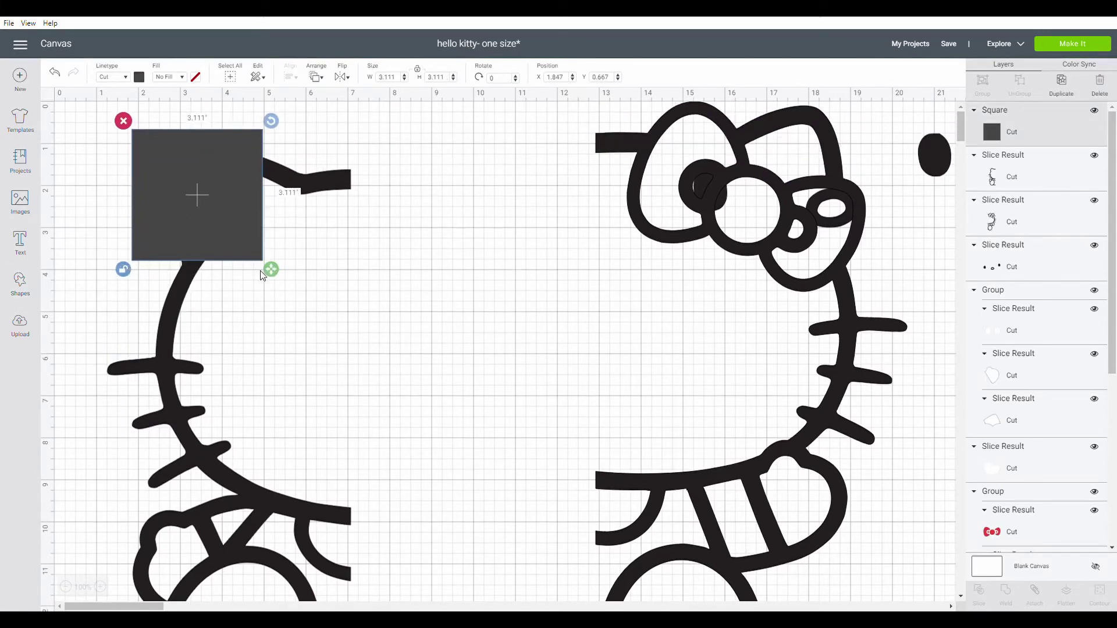
pyautogui.moveTo(277, 276); pyautogui.dragTo(416, 477)
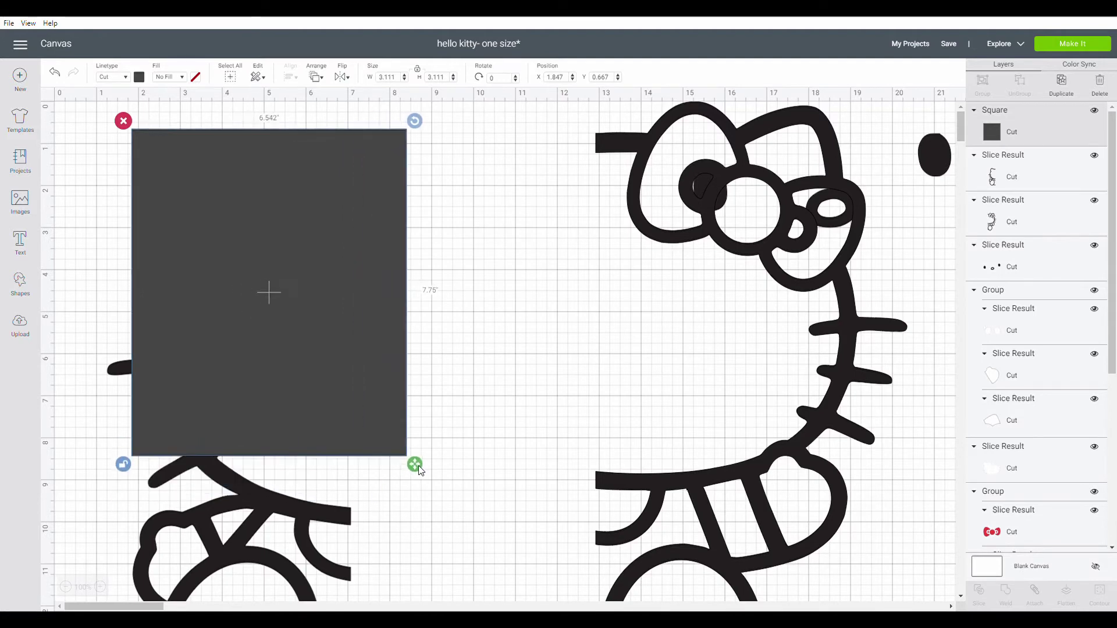
pyautogui.moveTo(344, 420); pyautogui.dragTo(319, 401)
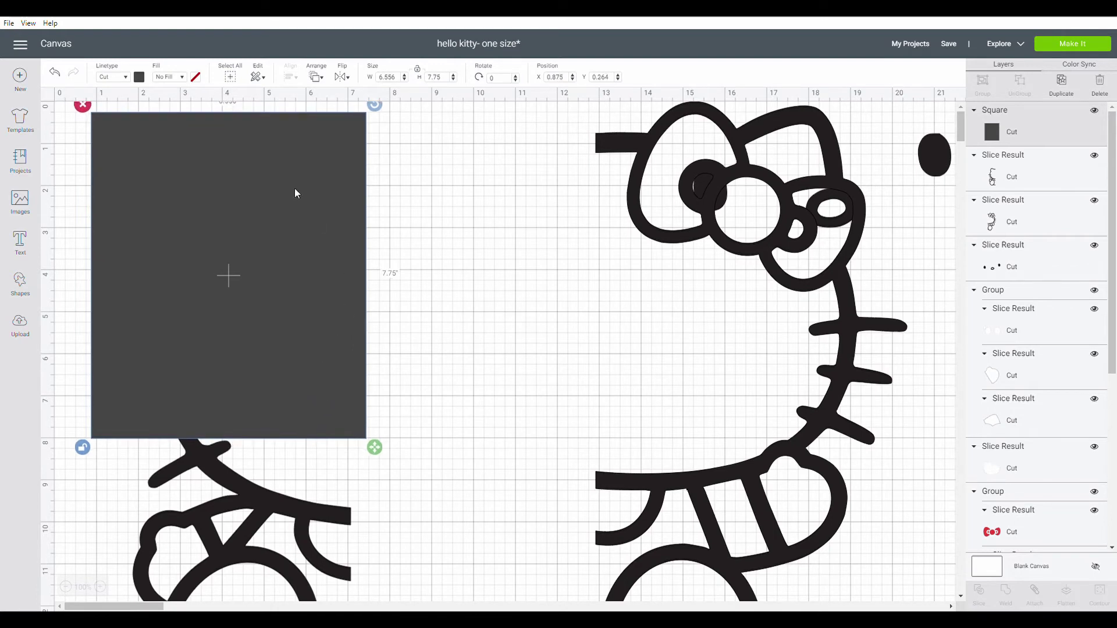
# Step: Bring the left outline half in front of the square, select both together and slice them
pyautogui.click(279, 515)
pyautogui.click(315, 76)
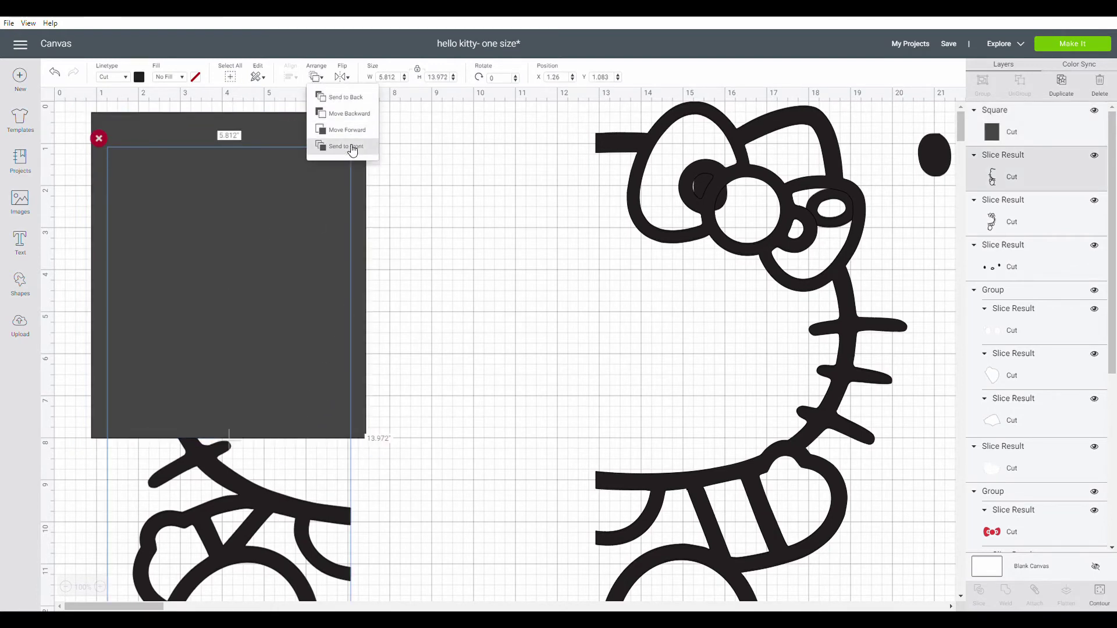
pyautogui.click(353, 152)
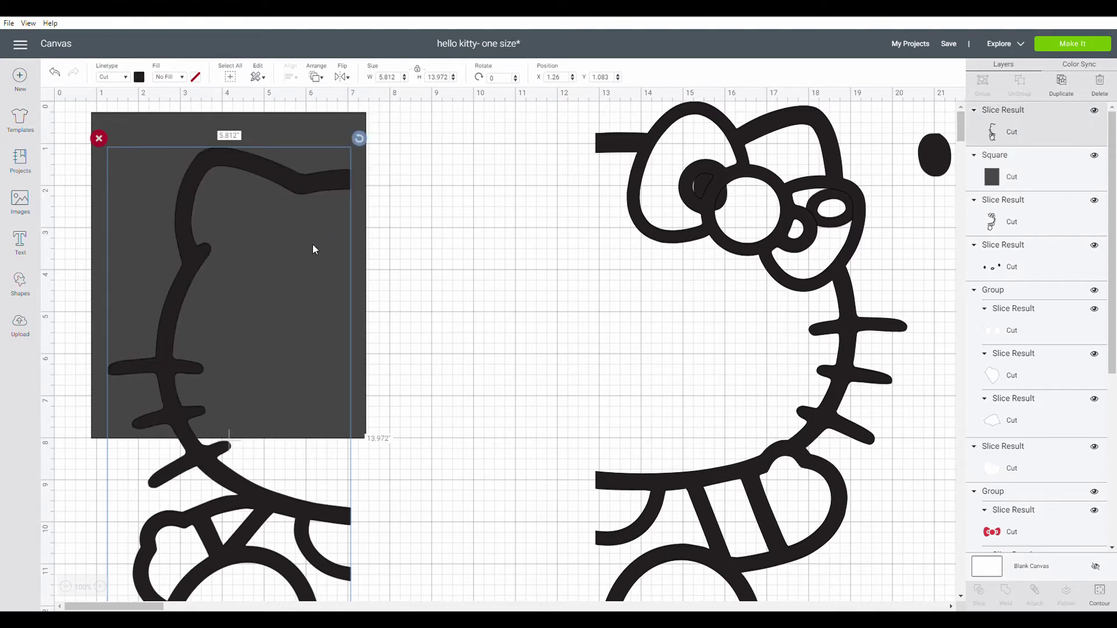
pyautogui.click(385, 152)
pyautogui.moveTo(199, 238); pyautogui.dragTo(229, 424)
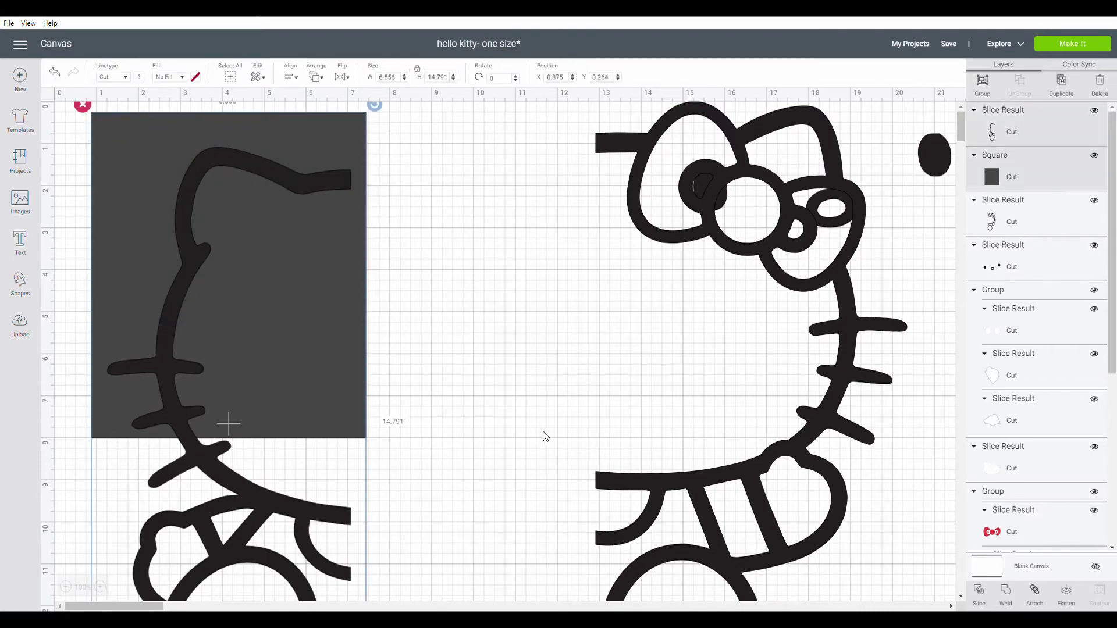
pyautogui.click(978, 594)
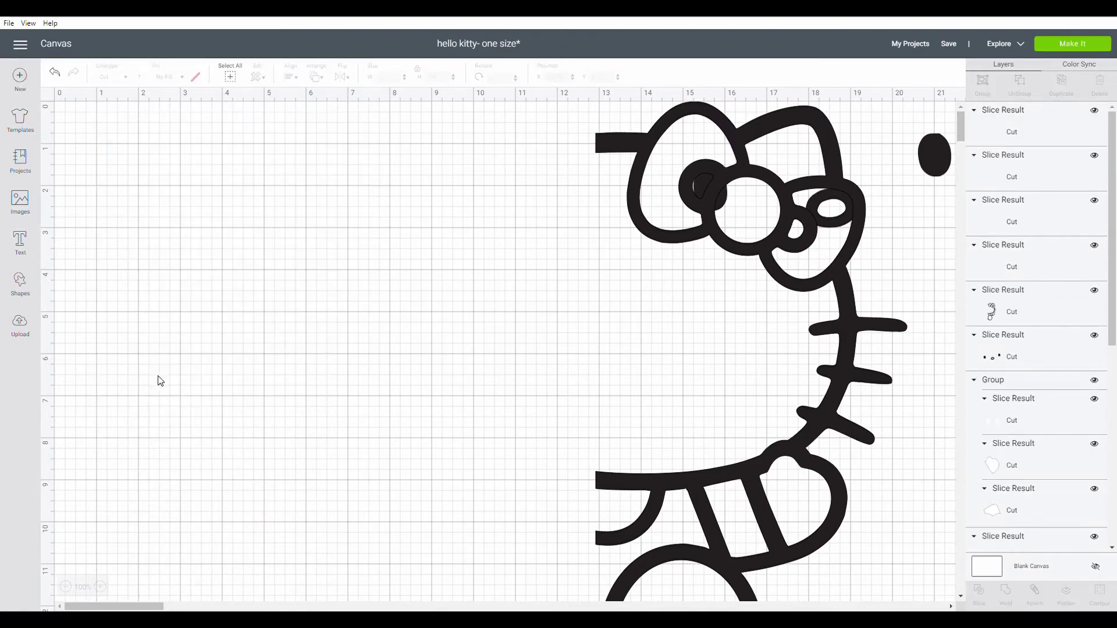
# Step: Move the left half's cut upper and lower pieces down the canvas, the lower one to about X 6.426, Y 15.569
pyautogui.moveTo(187, 274); pyautogui.dragTo(318, 415)
pyautogui.scroll(-5, 347, 387)
pyautogui.scroll(-5, 347, 387)
pyautogui.moveTo(214, 195); pyautogui.dragTo(406, 508)
pyautogui.scroll(10, 218, 285)
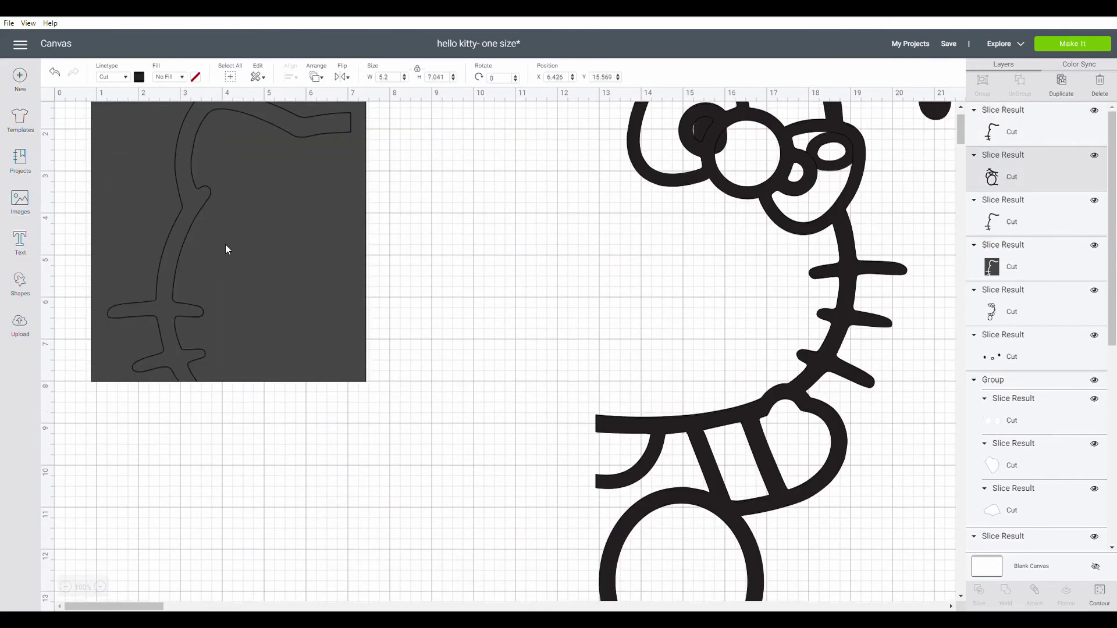
# Step: Delete the leftover square with the cut-out and the duplicate slice piece of the left half
pyautogui.click(225, 248)
pyautogui.click(103, 138)
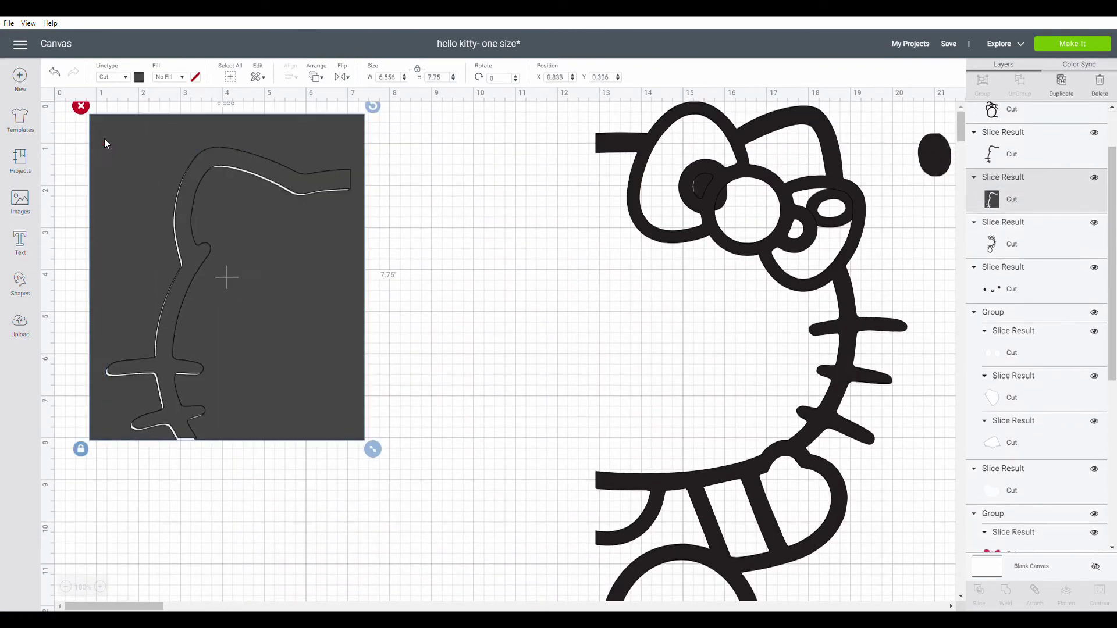
pyautogui.click(82, 107)
pyautogui.click(183, 216)
pyautogui.click(98, 138)
# Step: Move the right outline half to about X 4.11, Y 0 and cover its upper part with a square of about 8.583 by 7.194 inches
pyautogui.moveTo(823, 430); pyautogui.dragTo(413, 388)
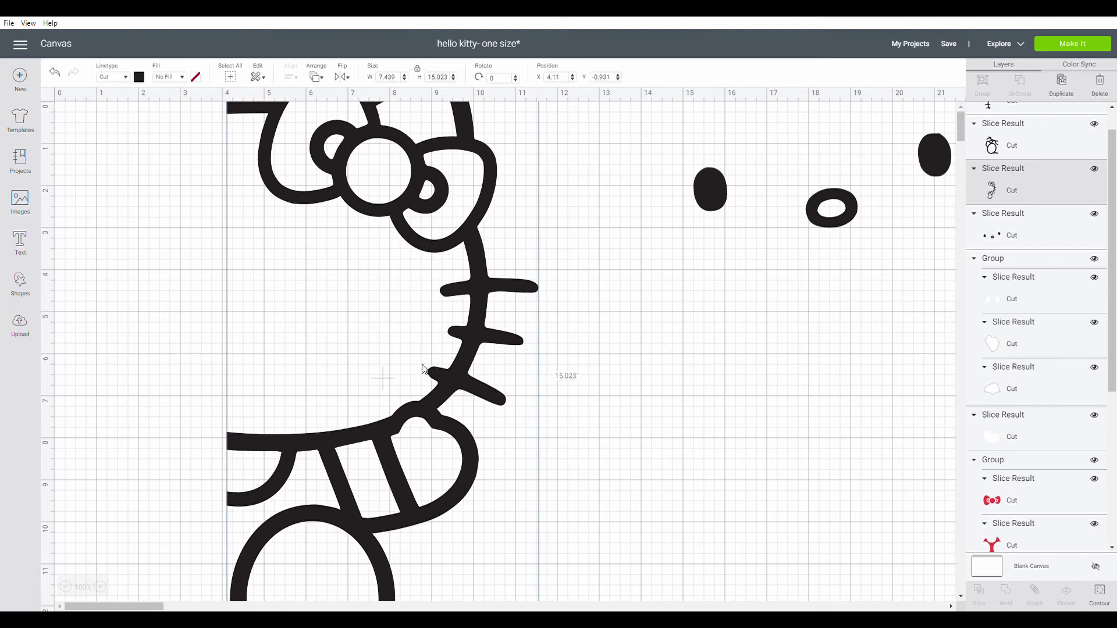
pyautogui.click(21, 276)
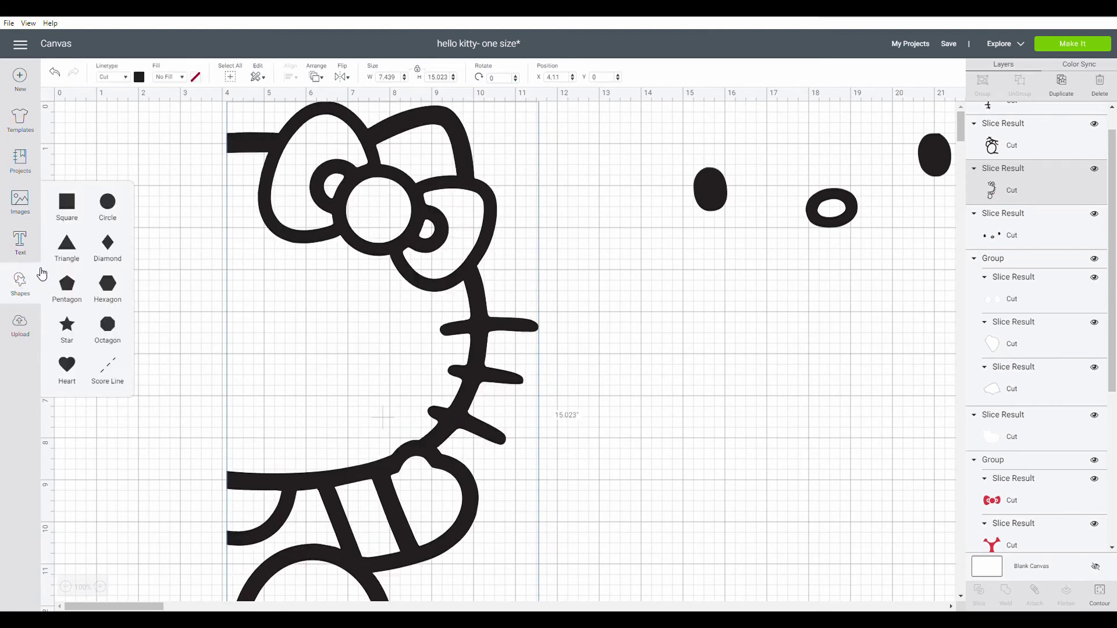
pyautogui.click(68, 205)
pyautogui.moveTo(217, 201); pyautogui.dragTo(292, 147)
pyautogui.moveTo(322, 232); pyautogui.dragTo(549, 404)
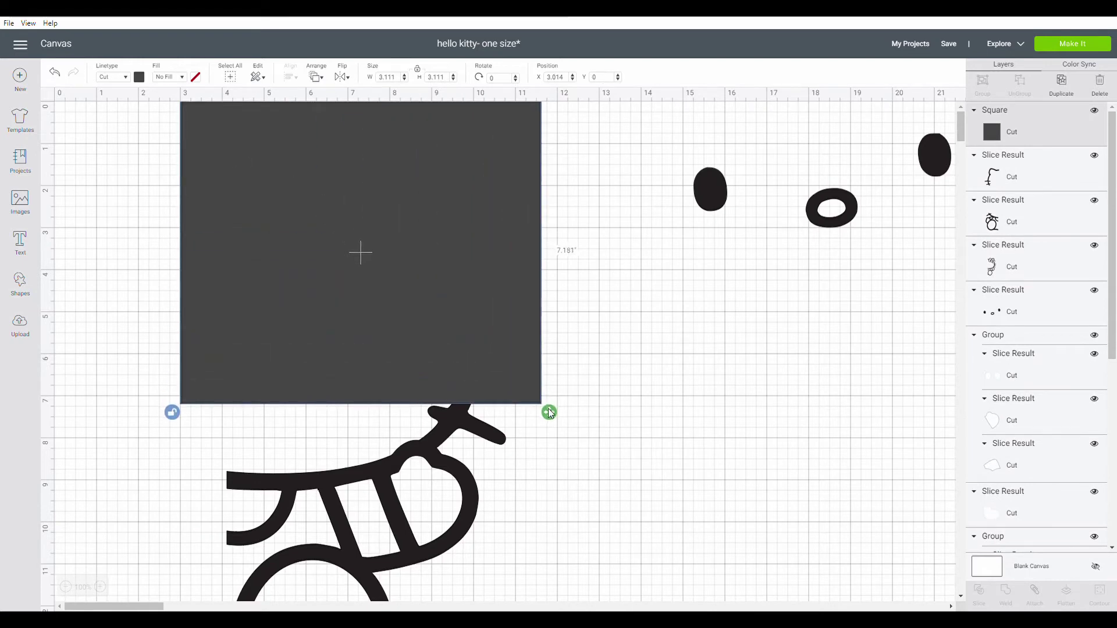
# Step: Bring the right outline half to the front, select it together with the square and slice them
pyautogui.click(396, 324)
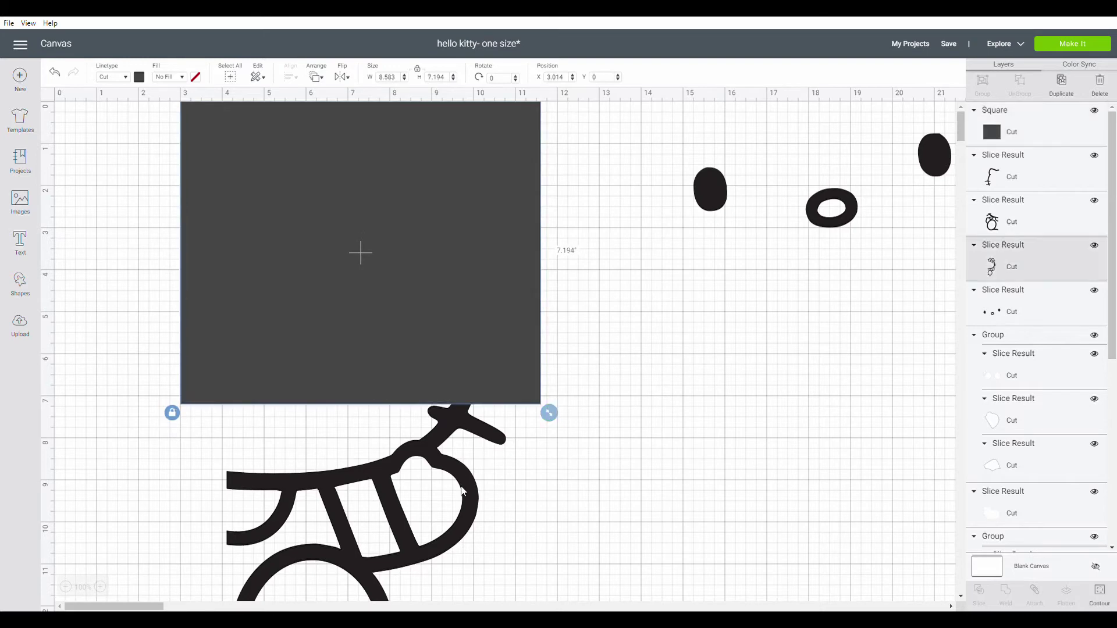
pyautogui.click(324, 79)
pyautogui.click(346, 146)
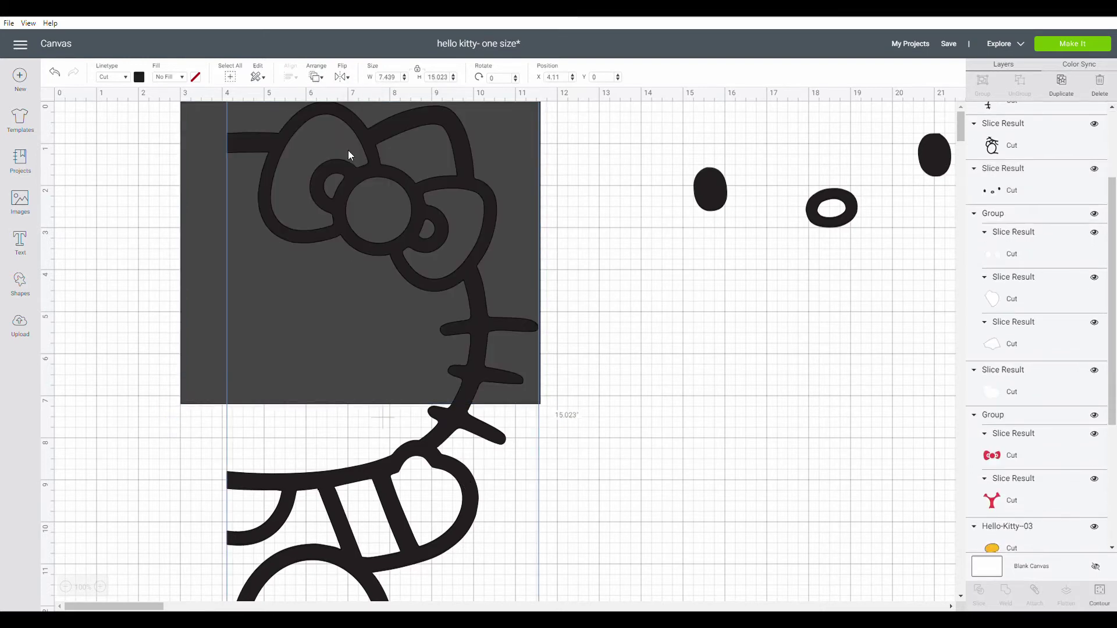
pyautogui.click(639, 429)
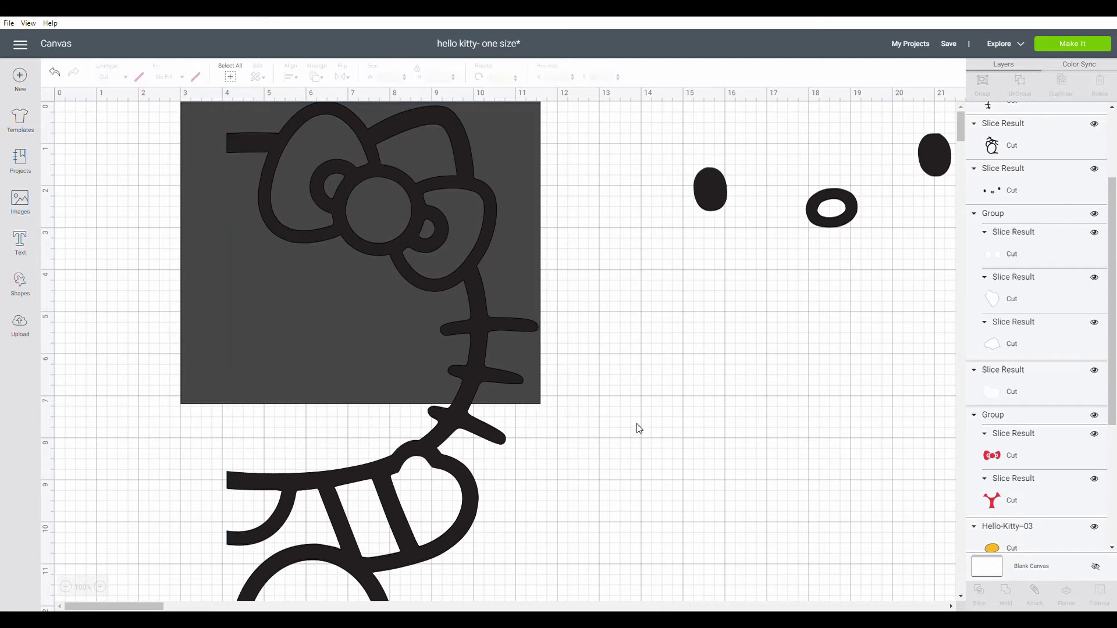
pyautogui.moveTo(486, 372); pyautogui.dragTo(193, 236)
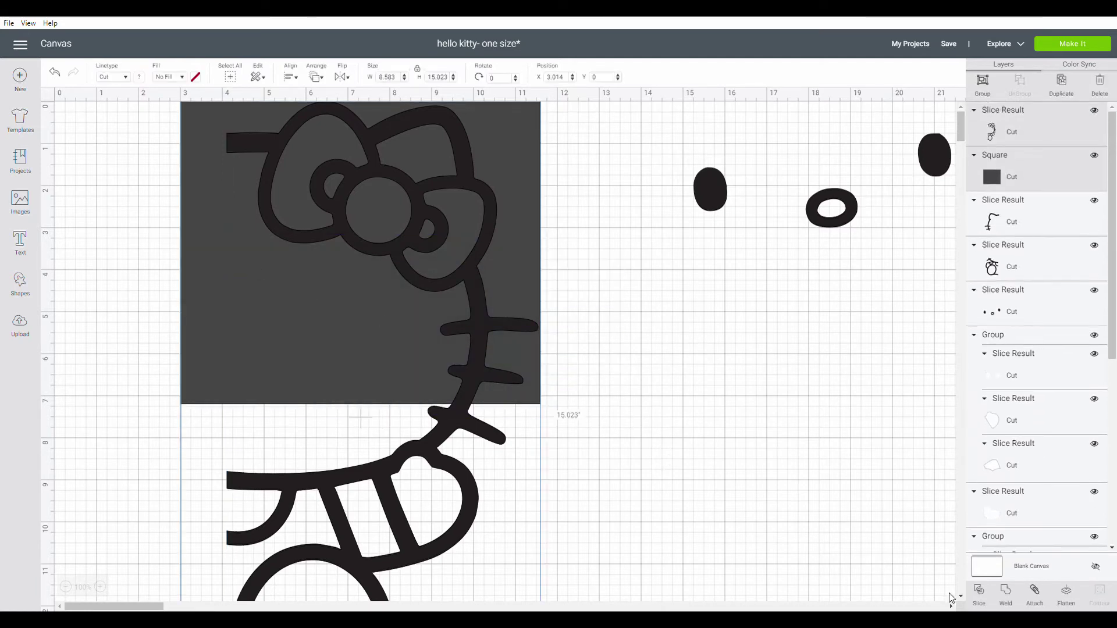
pyautogui.click(979, 594)
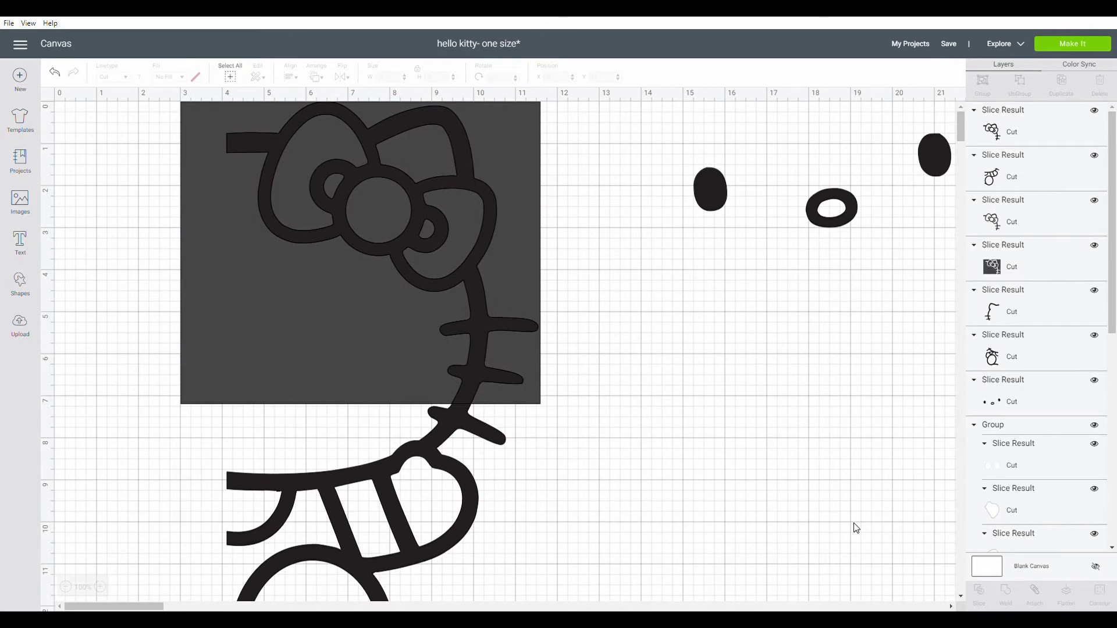
# Step: Move the right half's upper piece to about X 6.013, Y 17.528 and its lower piece to about X 5.417, Y 16.014
pyautogui.moveTo(496, 344); pyautogui.dragTo(556, 557)
pyautogui.scroll(5, 507, 288)
pyautogui.scroll(5, 441, 225)
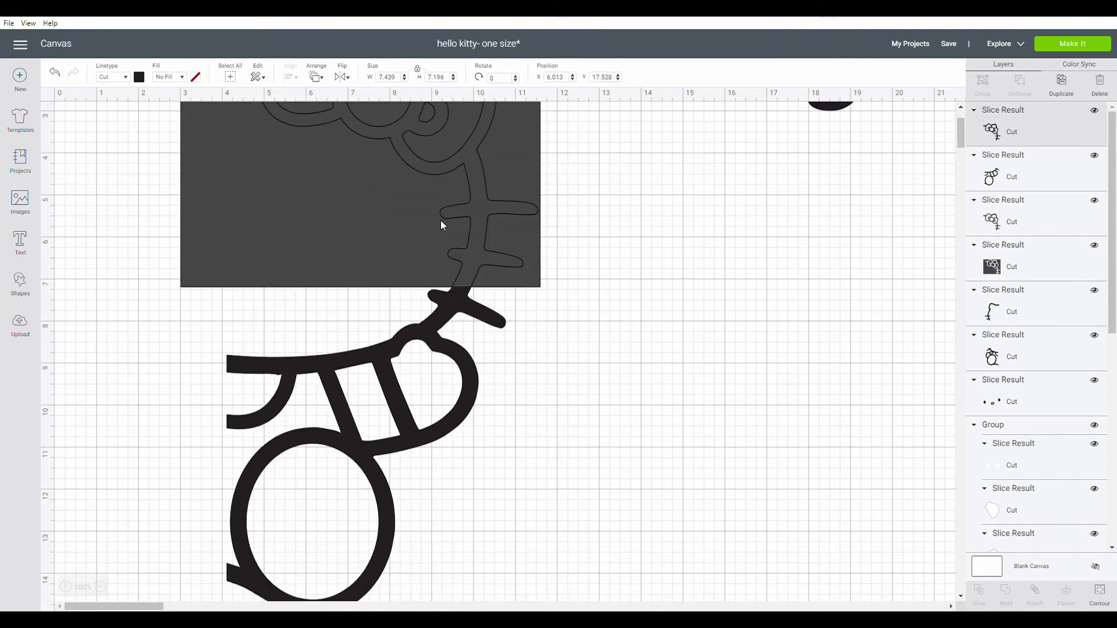
pyautogui.moveTo(452, 346); pyautogui.dragTo(494, 416)
pyautogui.scroll(13, 456, 413)
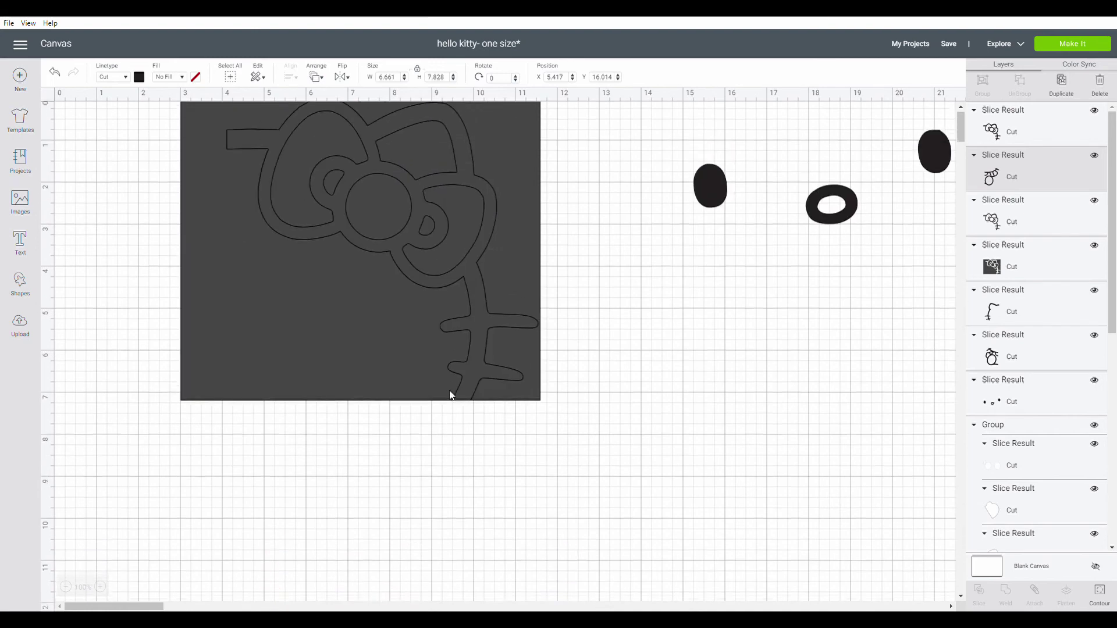
# Step: Delete the duplicate bow-side slice piece and the leftover square with the cut-out
pyautogui.moveTo(365, 328)
pyautogui.mouseDown()
pyautogui.moveTo(386, 319)
pyautogui.moveTo(368, 308)
pyautogui.mouseUp()
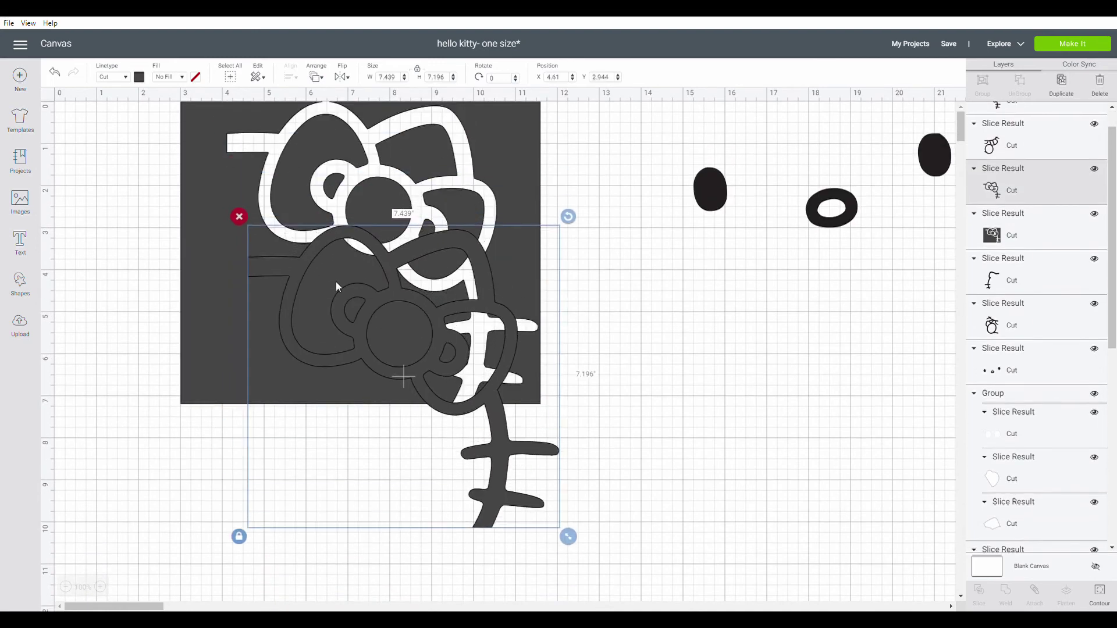
pyautogui.click(238, 218)
pyautogui.moveTo(234, 212); pyautogui.dragTo(265, 326)
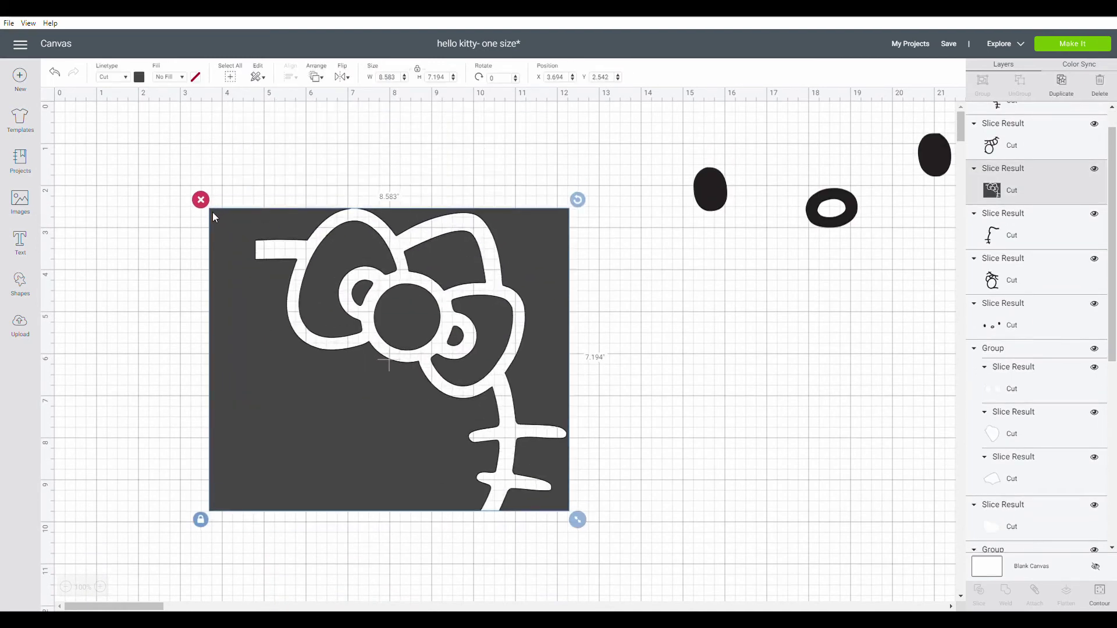
pyautogui.click(203, 203)
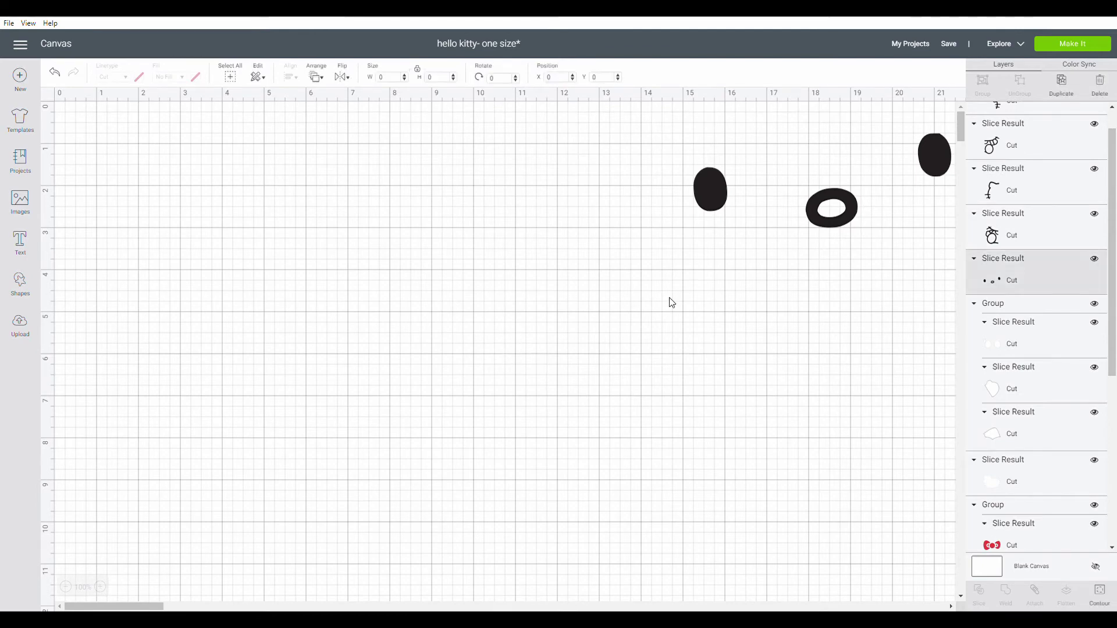
# Step: Move the eyes-and-nose piece down to the other outline pieces, to about X 5.724, Y 15.963
pyautogui.moveTo(710, 192); pyautogui.dragTo(469, 360)
pyautogui.scroll(-7, 601, 292)
pyautogui.scroll(4, 571, 274)
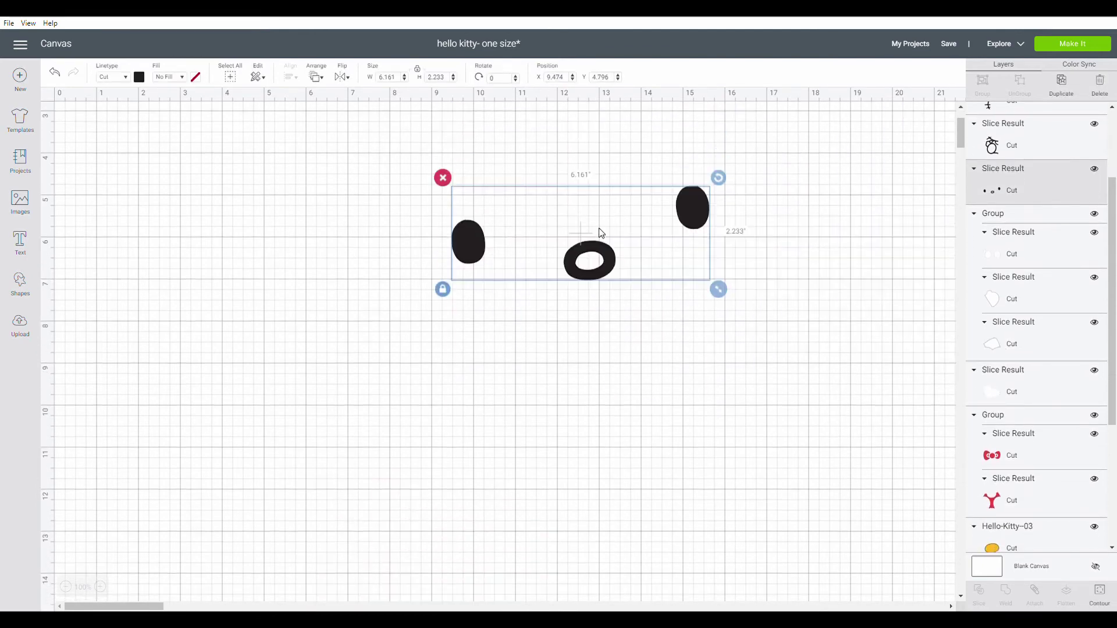
pyautogui.moveTo(571, 268); pyautogui.dragTo(395, 458)
pyautogui.scroll(-7, 421, 265)
pyautogui.moveTo(428, 166); pyautogui.dragTo(447, 446)
pyautogui.scroll(5, 501, 434)
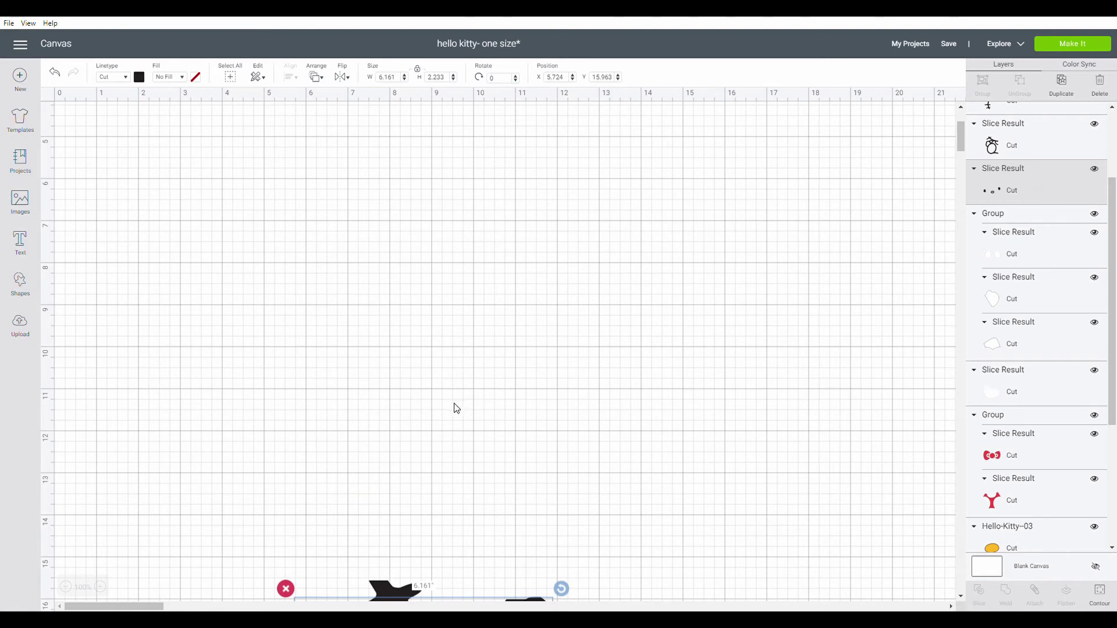
pyautogui.scroll(5, 472, 403)
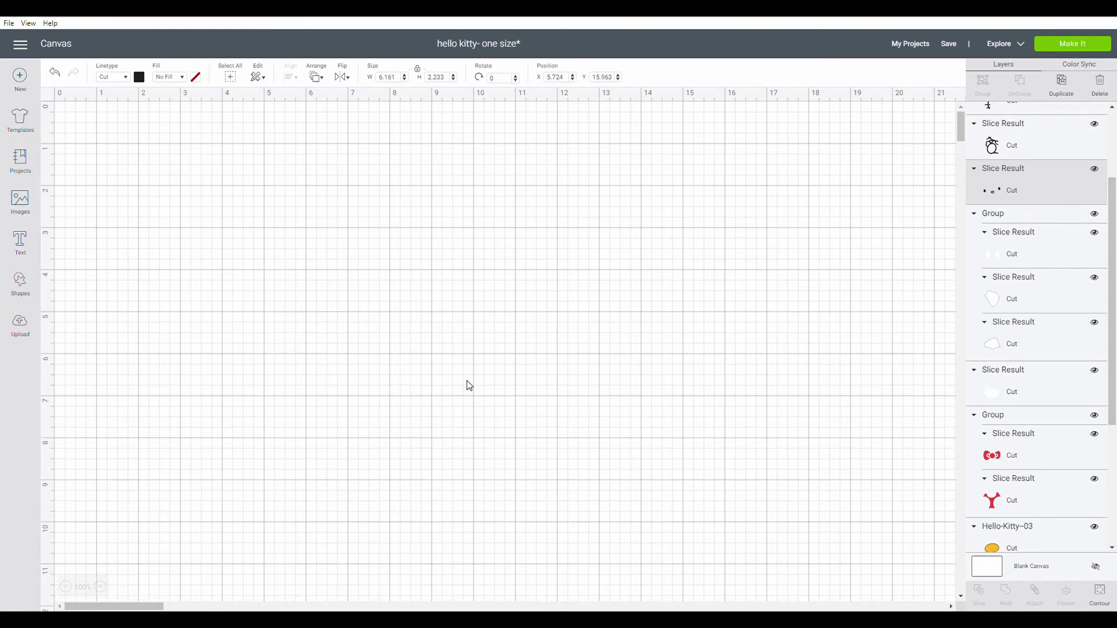
# Step: Move the full black silhouette to the empty upper canvas area and rotate it to about 10 degrees
pyautogui.scroll(-1, 445, 349)
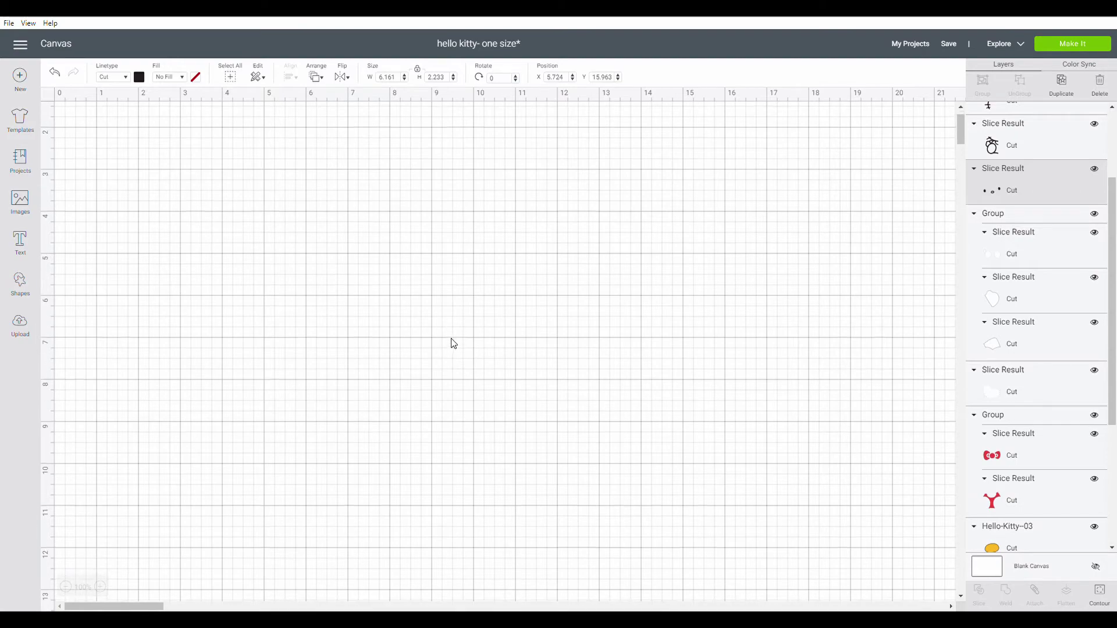
pyautogui.scroll(-20, 634, 325)
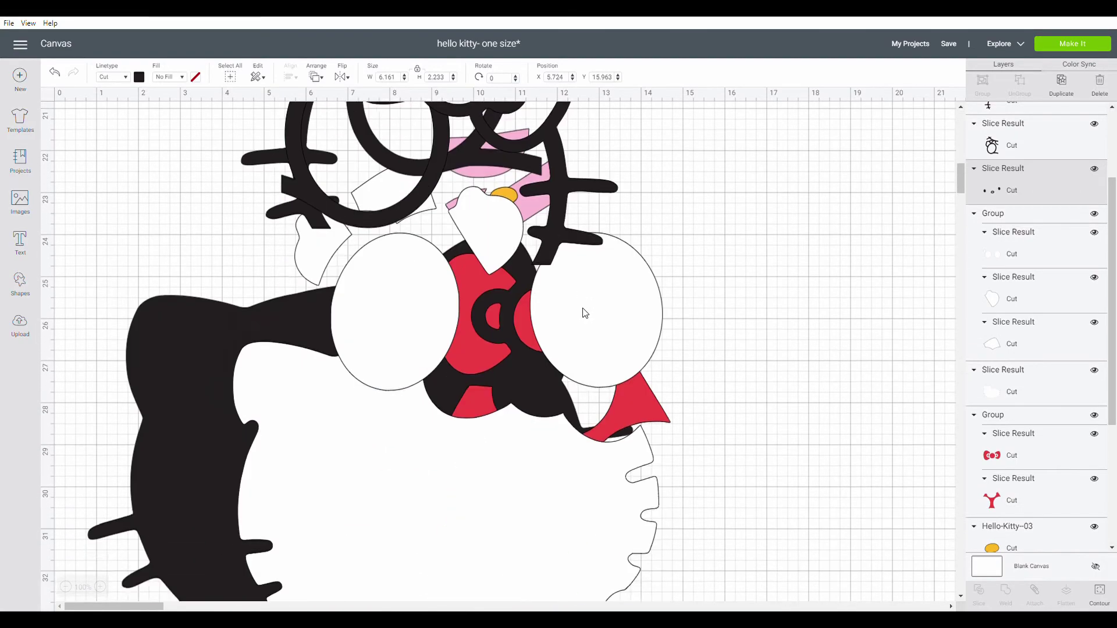
pyautogui.moveTo(406, 481); pyautogui.dragTo(412, 441)
pyautogui.scroll(5, 389, 299)
pyautogui.scroll(14, 419, 384)
pyautogui.scroll(1, 379, 411)
pyautogui.moveTo(647, 121); pyautogui.dragTo(666, 195)
pyautogui.moveTo(398, 413); pyautogui.dragTo(391, 396)
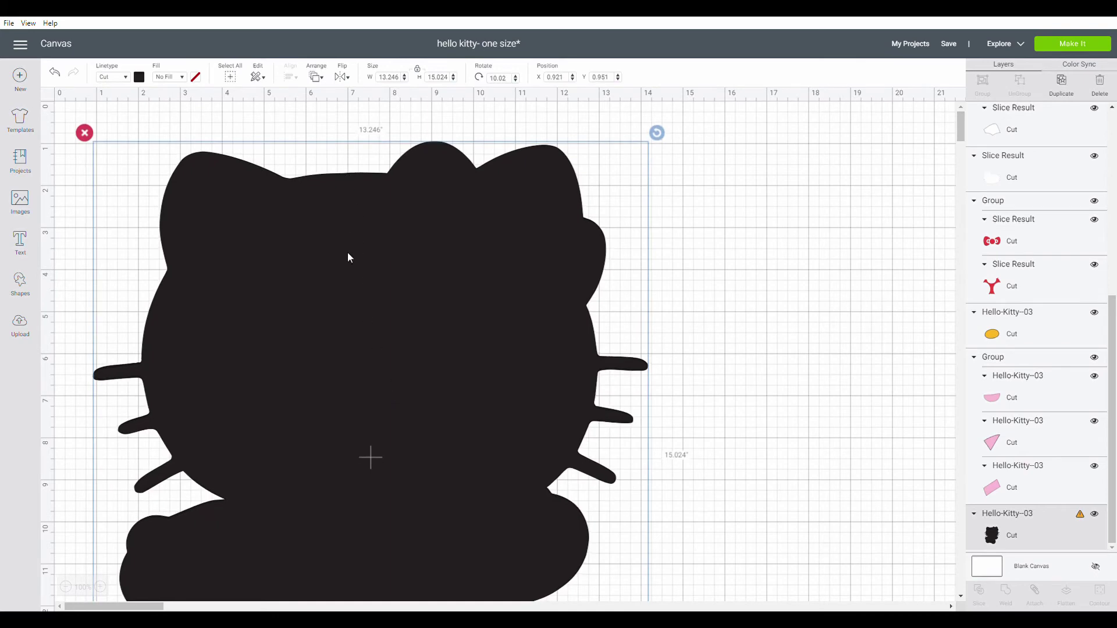
# Step: Move the cut outline pieces and the eyes-and-nose piece further down the canvas, clear of the black silhouette
pyautogui.scroll(-5, 355, 407)
pyautogui.scroll(-1, 356, 446)
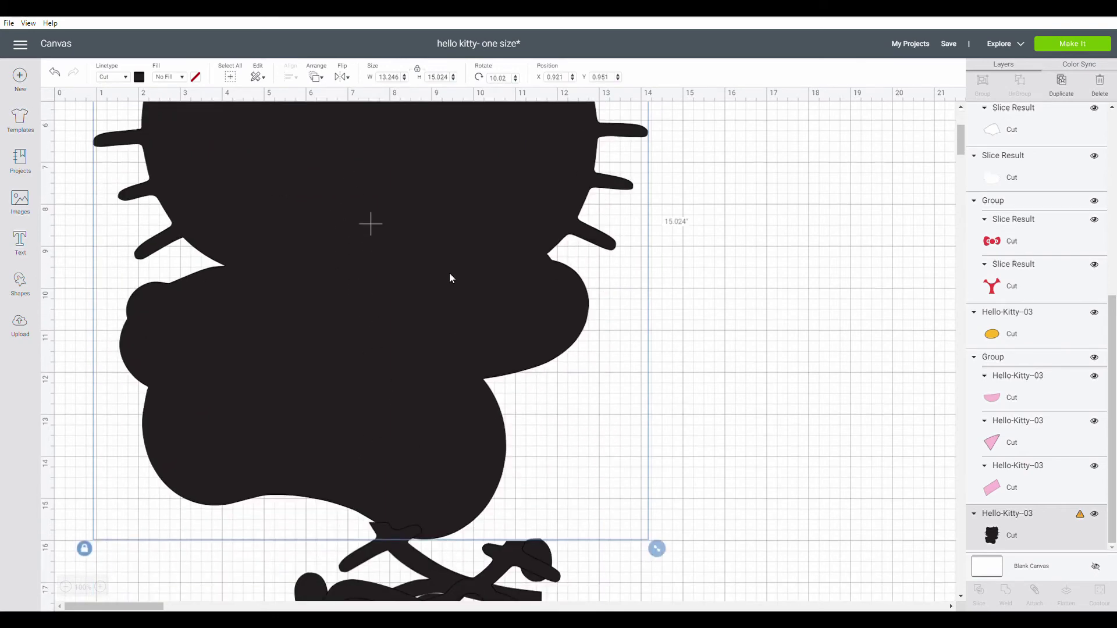
pyautogui.scroll(-4, 450, 278)
pyautogui.hotkey('ctrl', 'z')
pyautogui.hotkey('ctrl', 'z')
pyautogui.hotkey('ctrl', 'z')
pyautogui.hotkey('ctrl', 'z')
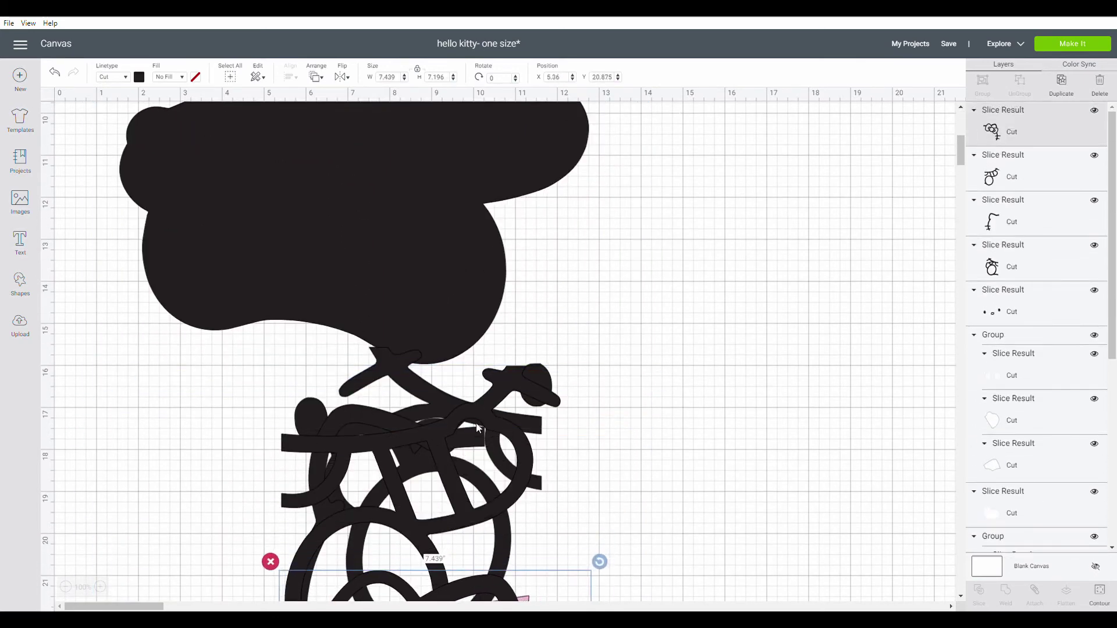
pyautogui.hotkey('ctrl', 'z')
pyautogui.hotkey('ctrl', 'z')
pyautogui.hotkey('ctrl', 'z')
pyautogui.hotkey('ctrl', 'z')
pyautogui.hotkey('ctrl', 'z')
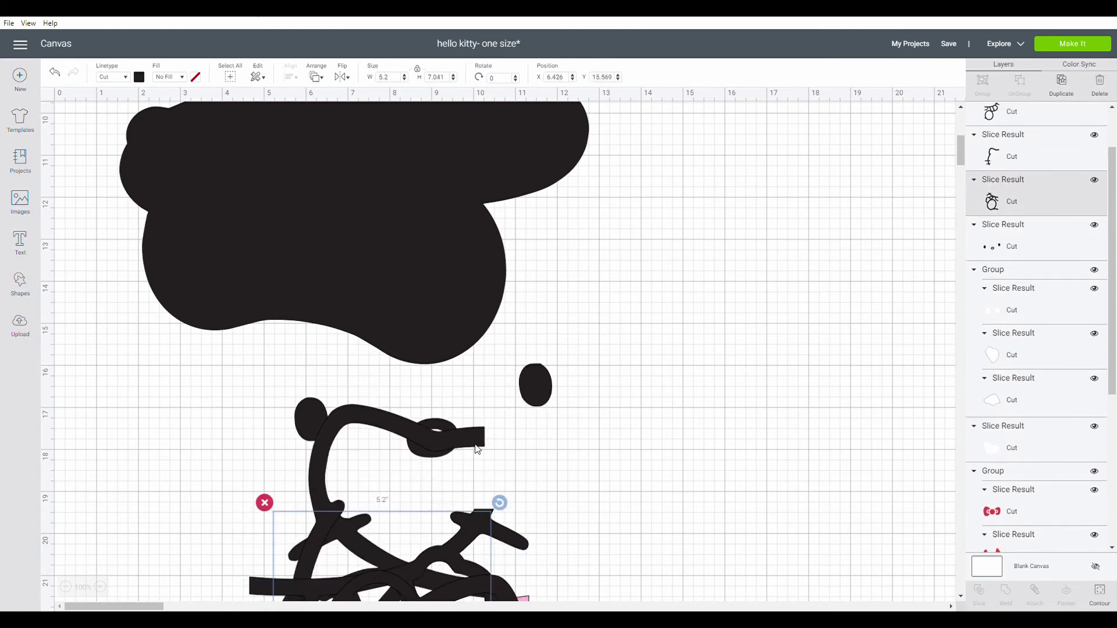
pyautogui.hotkey('ctrl', 'z')
pyautogui.hotkey('ctrl', 'z')
pyautogui.hotkey('ctrl', 'z')
pyautogui.hotkey('ctrl', 'z')
pyautogui.hotkey('ctrl', 'z')
pyautogui.hotkey('ctrl', 'z')
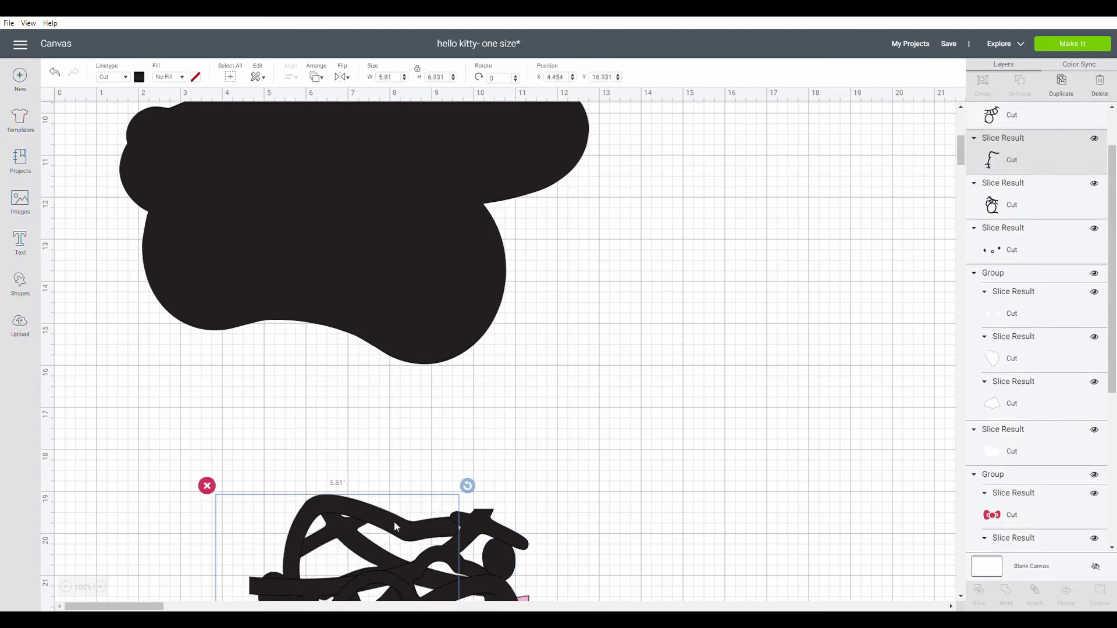
pyautogui.scroll(7, 457, 276)
pyautogui.scroll(3, 466, 276)
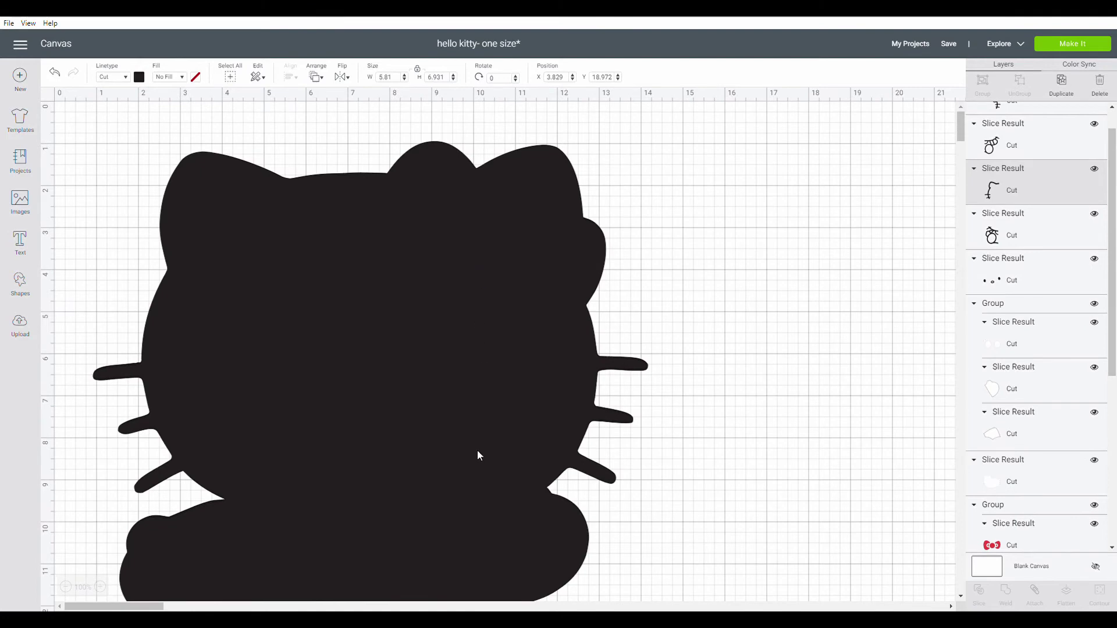
# Step: Adjust the black silhouette's rotation to 5.9 degrees and its position to about X 0.813, Y 0.689
pyautogui.hotkey('ctrl', 'z')
pyautogui.hotkey('ctrl', 'z')
pyautogui.hotkey('ctrl', 'z')
pyautogui.hotkey('ctrl', 'z')
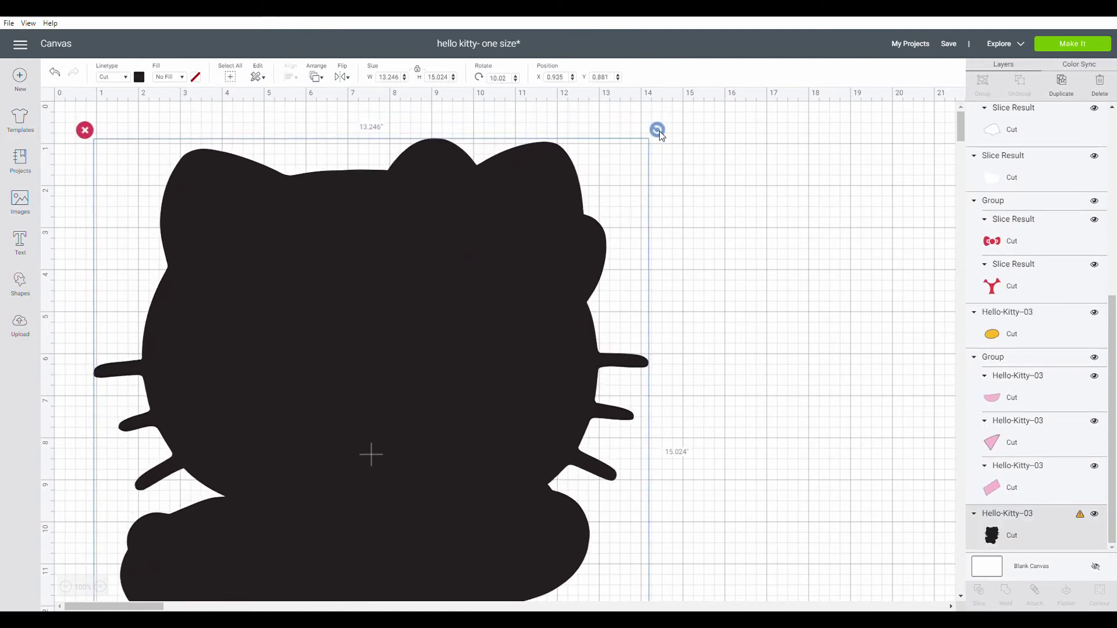
pyautogui.hotkey('ctrl', 'z')
pyautogui.hotkey('ctrl', 'z')
pyautogui.hotkey('ctrl', 'z')
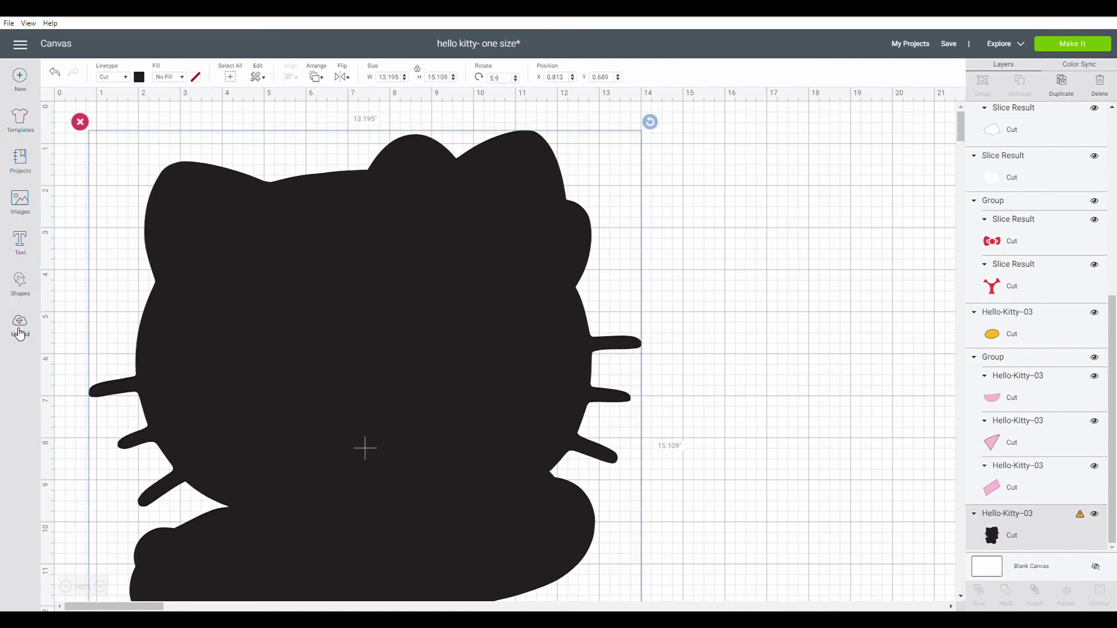
# Step: Insert a square, unlock its proportions and enlarge it to about 13.597 by 7.375 inches over the silhouette's lower part
pyautogui.click(19, 283)
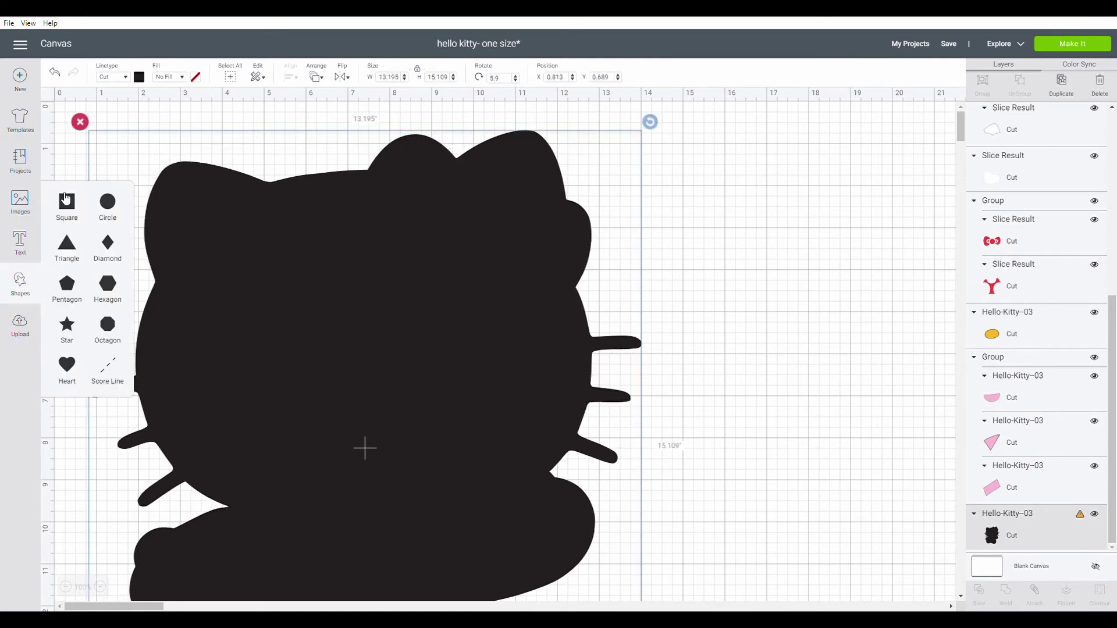
pyautogui.click(65, 200)
pyautogui.scroll(-5, 316, 263)
pyautogui.moveTo(200, 231); pyautogui.dragTo(202, 308)
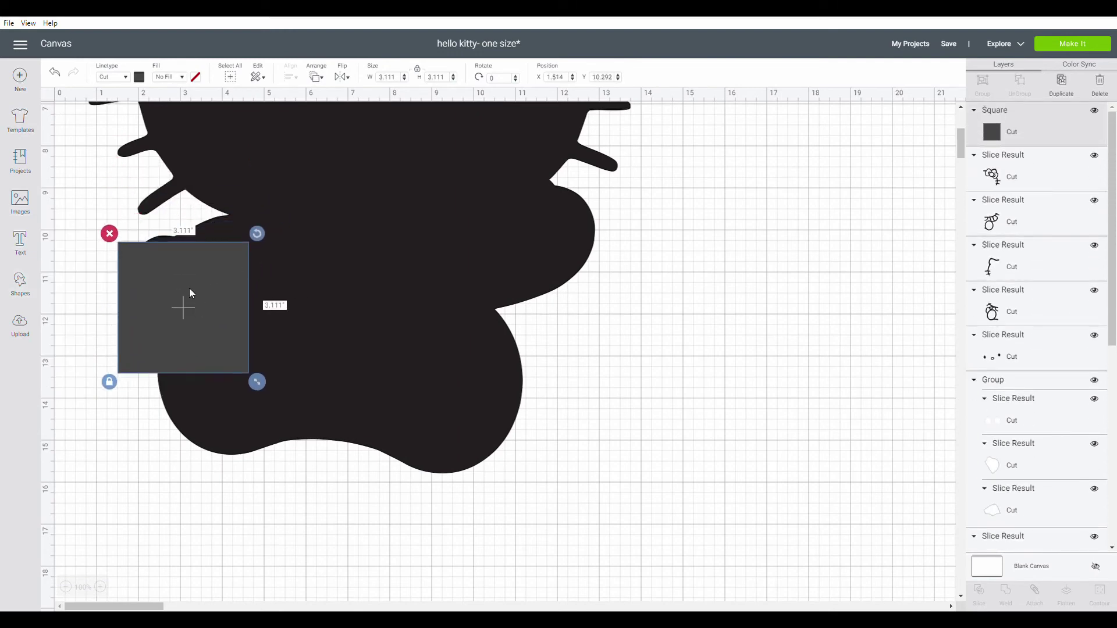
pyautogui.click(116, 381)
pyautogui.moveTo(256, 382); pyautogui.dragTo(696, 562)
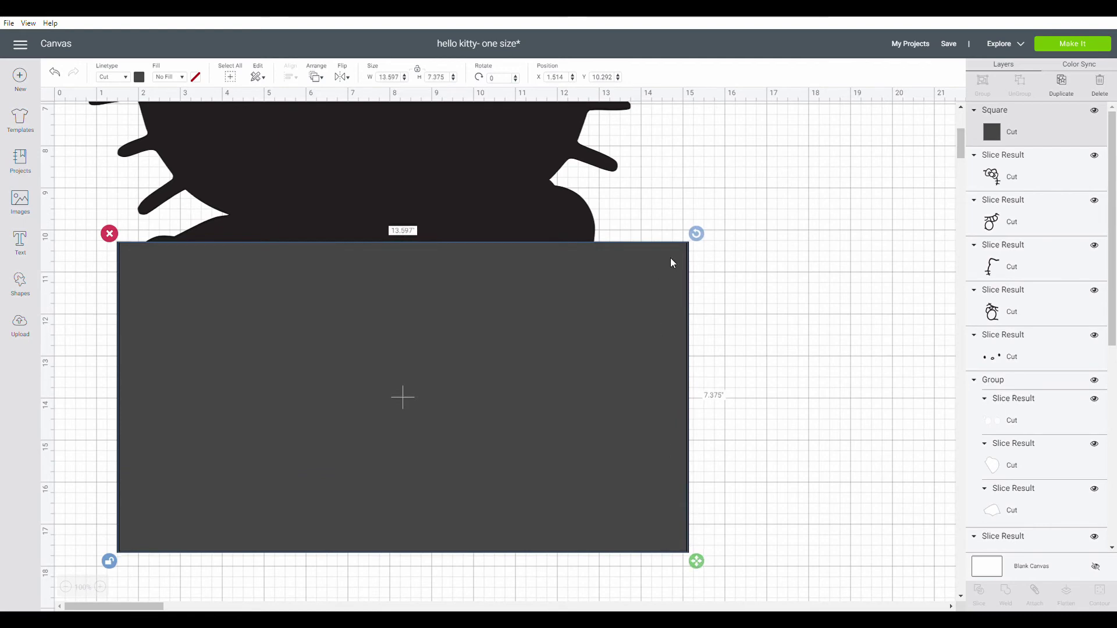
# Step: Rotate the square to about 354.5 degrees and move it up so its upper edge crosses the silhouette's neck
pyautogui.moveTo(694, 232); pyautogui.dragTo(684, 213)
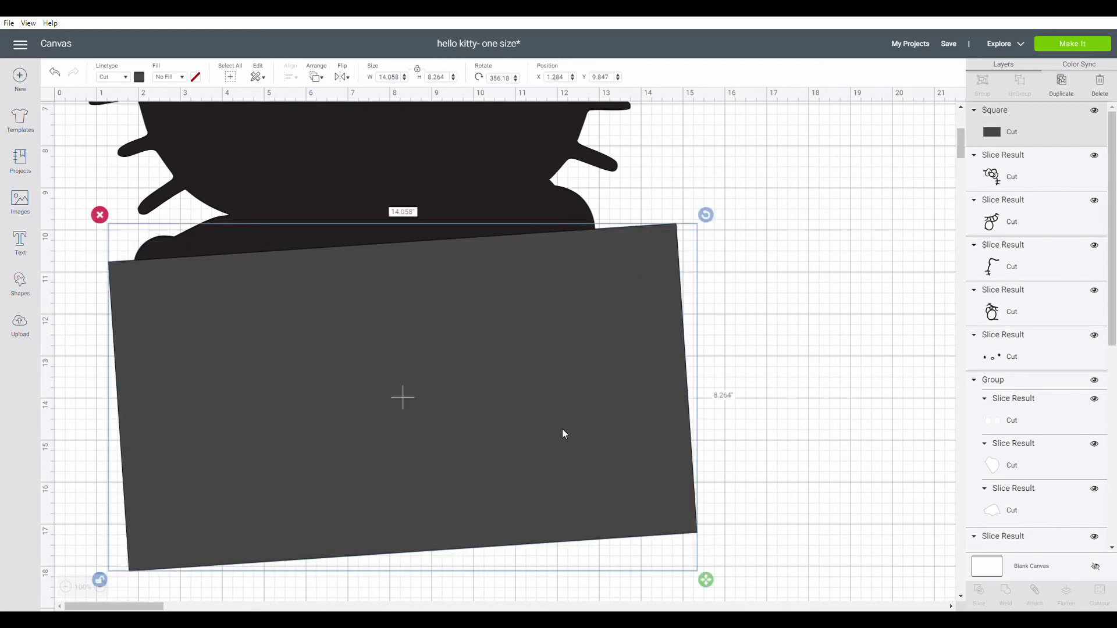
pyautogui.moveTo(537, 426); pyautogui.dragTo(532, 408)
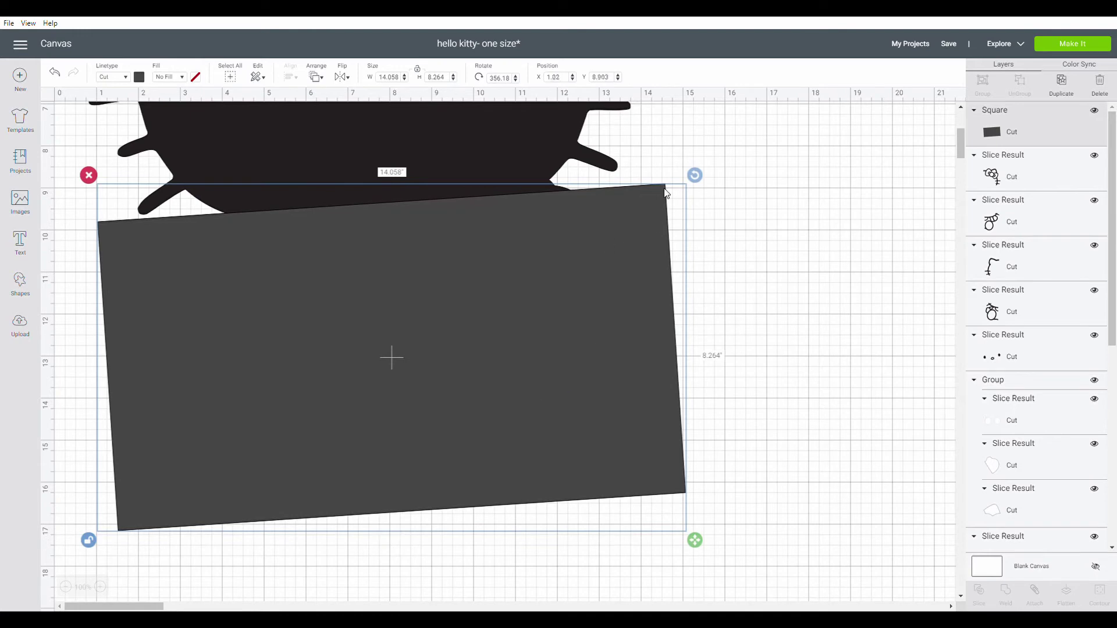
pyautogui.moveTo(694, 175); pyautogui.dragTo(681, 168)
pyautogui.moveTo(488, 420); pyautogui.dragTo(489, 418)
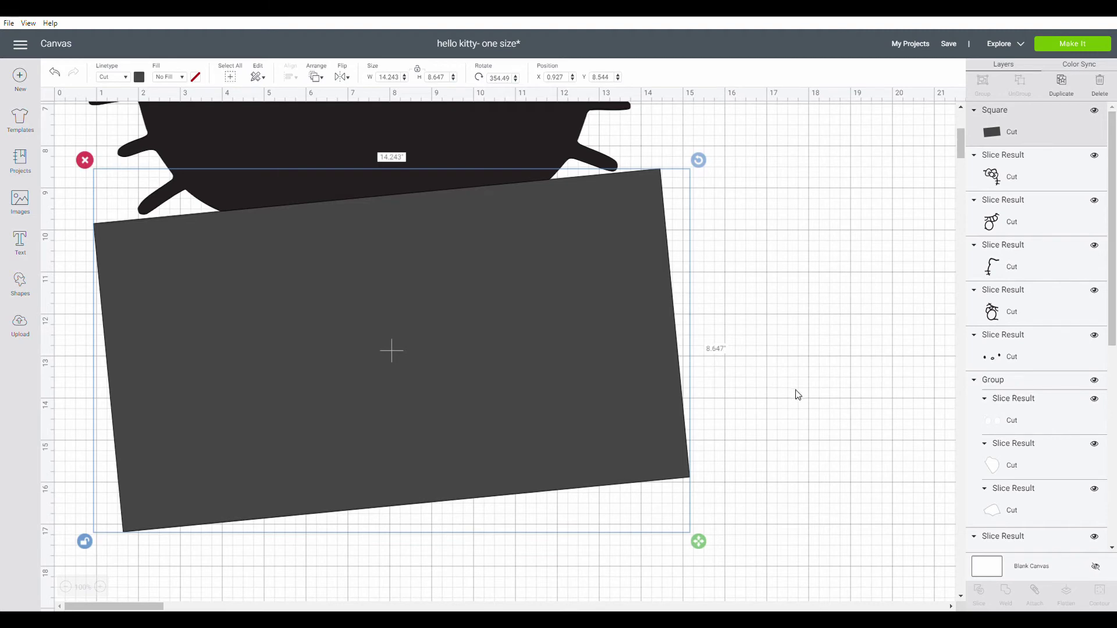
# Step: Bring the black silhouette to the front, above the square
pyautogui.scroll(5, 428, 315)
pyautogui.click(428, 314)
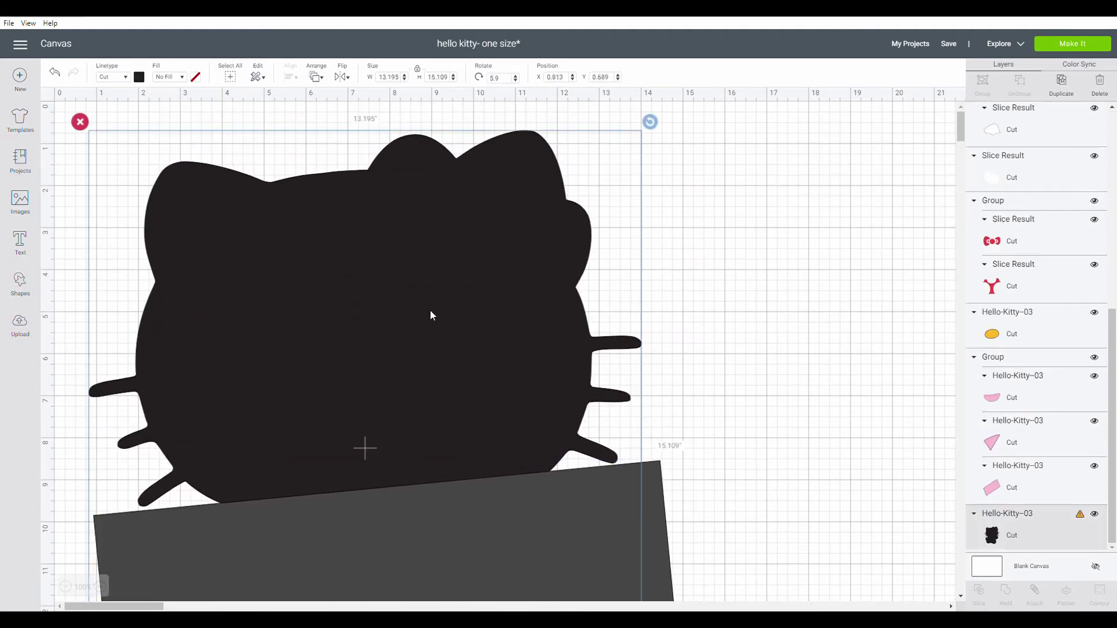
pyautogui.click(318, 78)
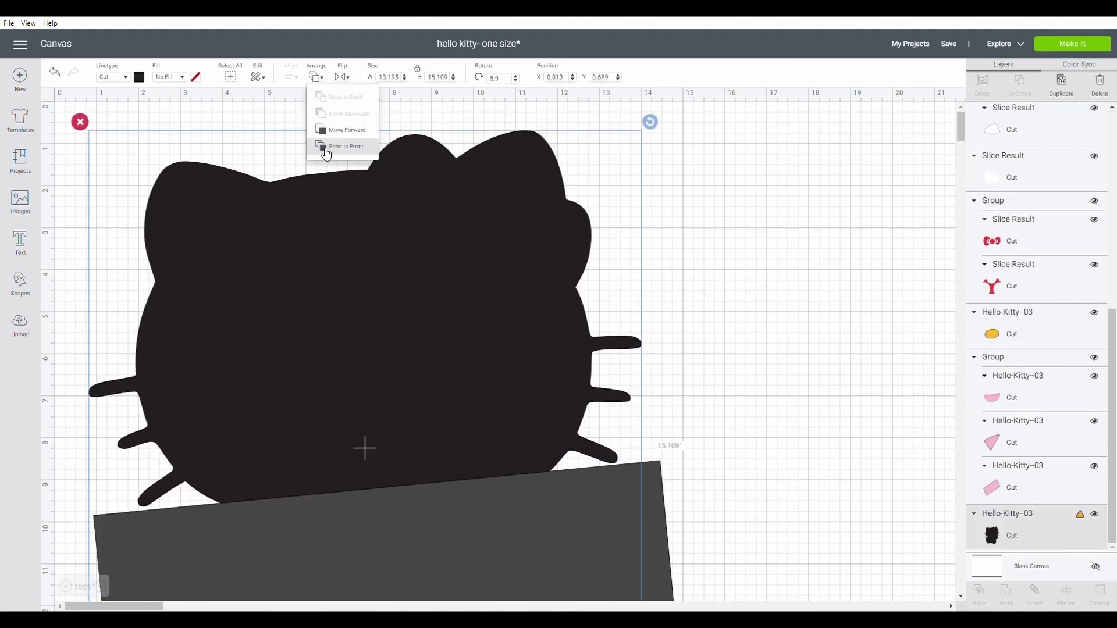
pyautogui.click(324, 153)
pyautogui.scroll(-5, 334, 174)
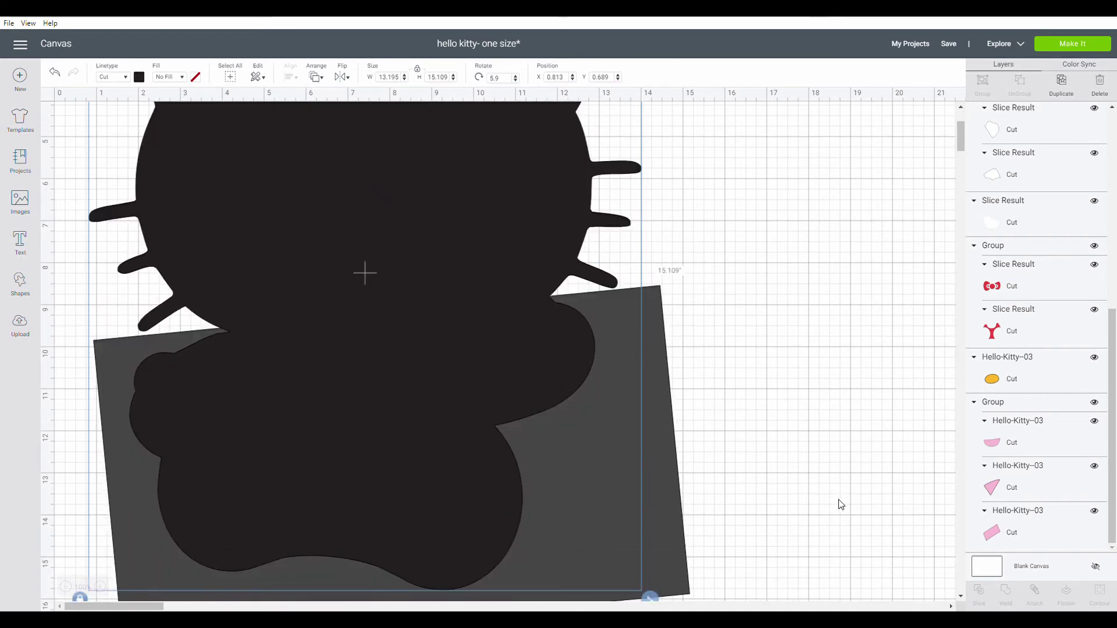
# Step: Reposition the square to about X 0.122, Y 8.7 so its slanted upper edge follows the neck line and it covers the whole body
pyautogui.click(659, 430)
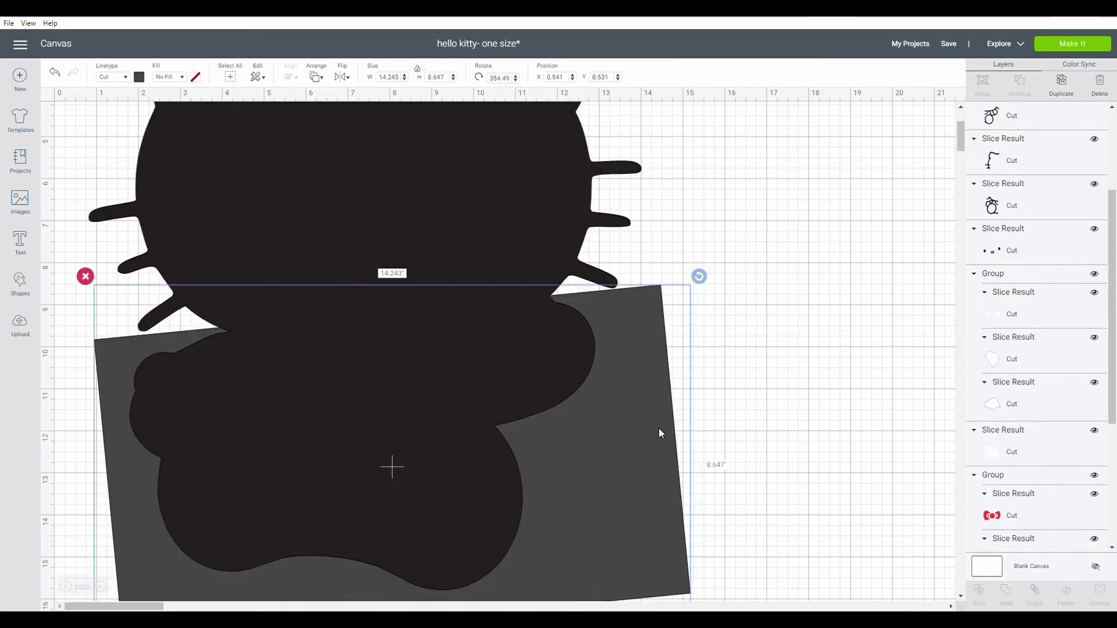
pyautogui.moveTo(651, 422); pyautogui.dragTo(654, 437)
pyautogui.click(788, 397)
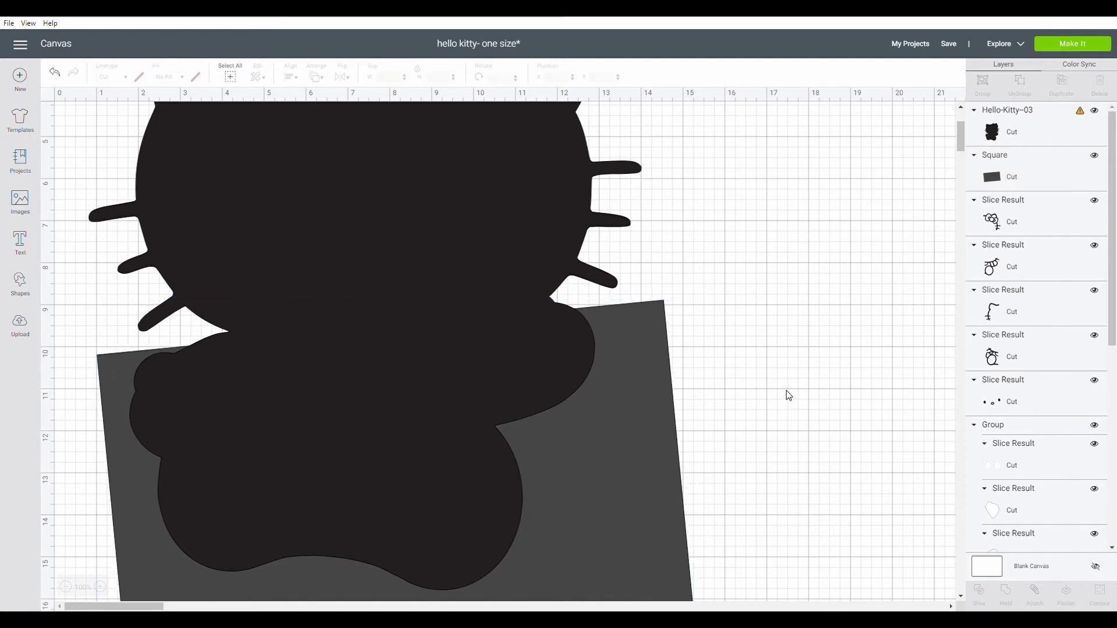
pyautogui.moveTo(744, 289); pyautogui.dragTo(355, 235)
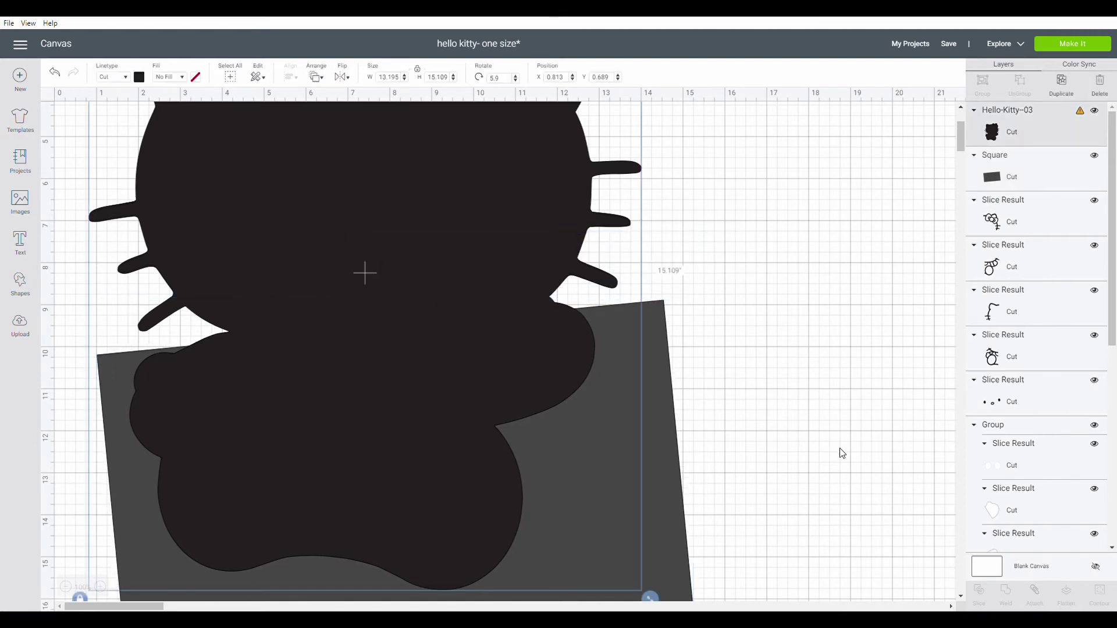
pyautogui.scroll(-3, 670, 381)
pyautogui.scroll(6, 678, 369)
pyautogui.scroll(-5, 688, 364)
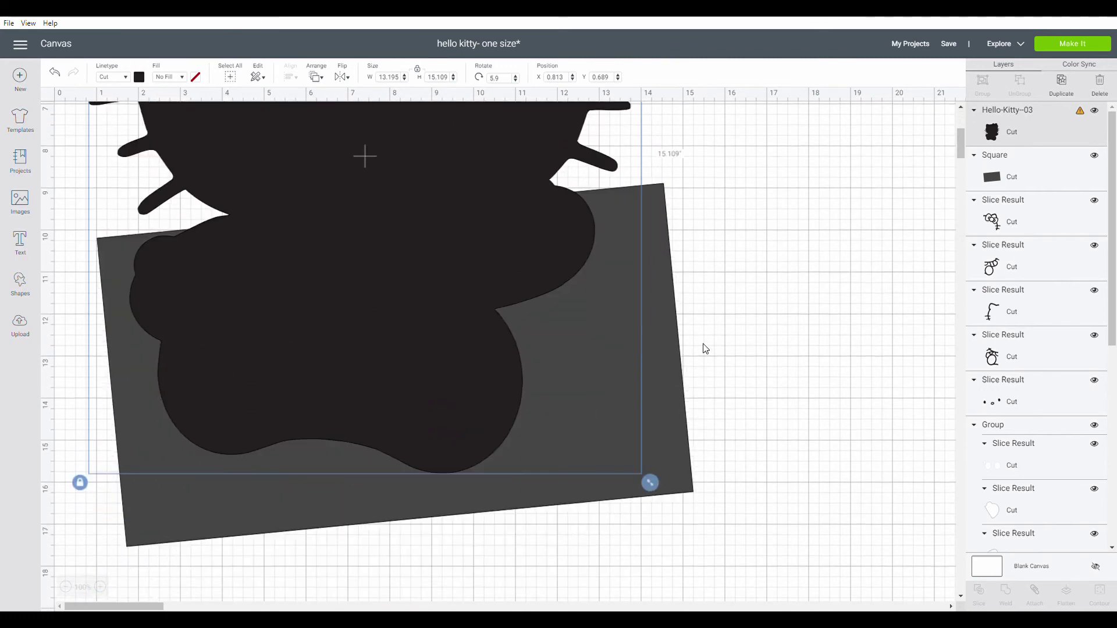
pyautogui.scroll(-1, 708, 344)
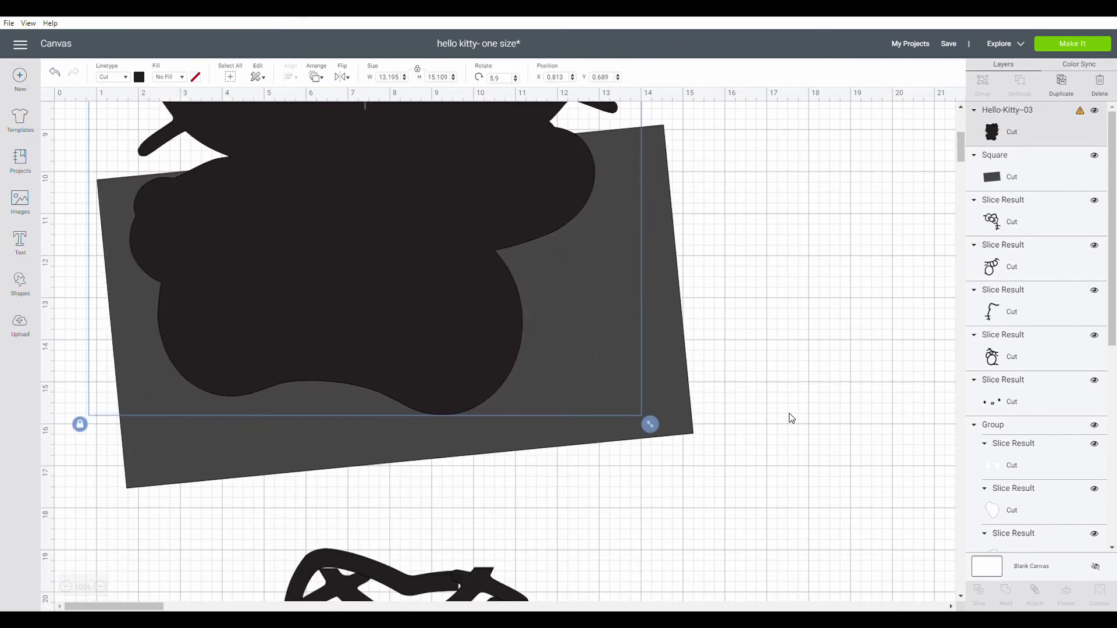
pyautogui.click(742, 443)
pyautogui.moveTo(613, 411); pyautogui.dragTo(615, 463)
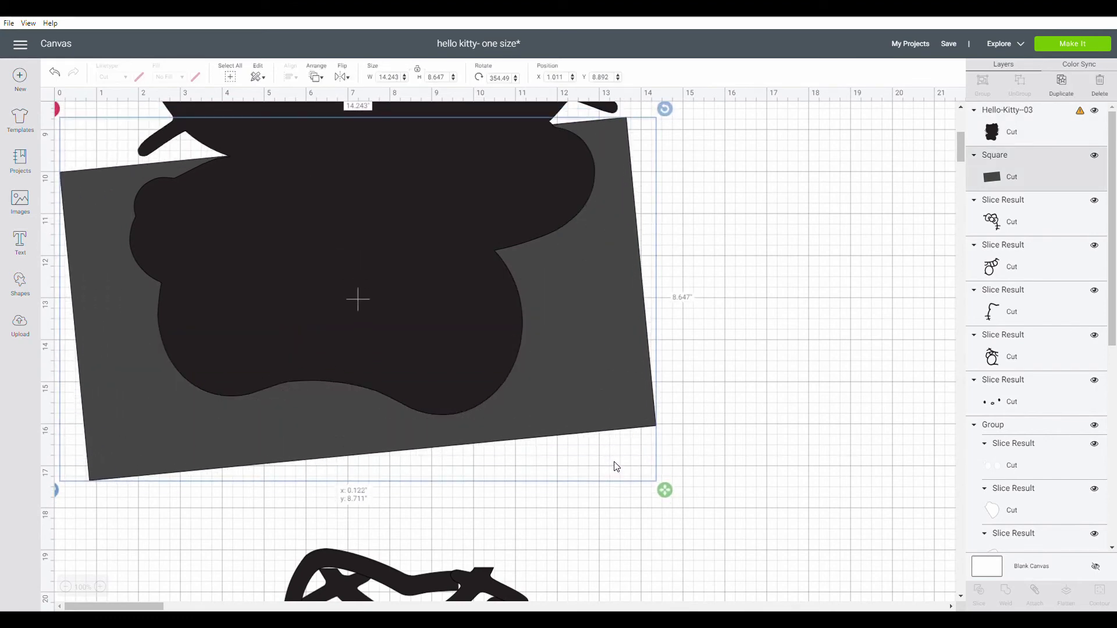
pyautogui.click(745, 451)
# Step: Slice the silhouette with the square and move the black body piece down over the other design pieces
pyautogui.moveTo(593, 403); pyautogui.dragTo(447, 311)
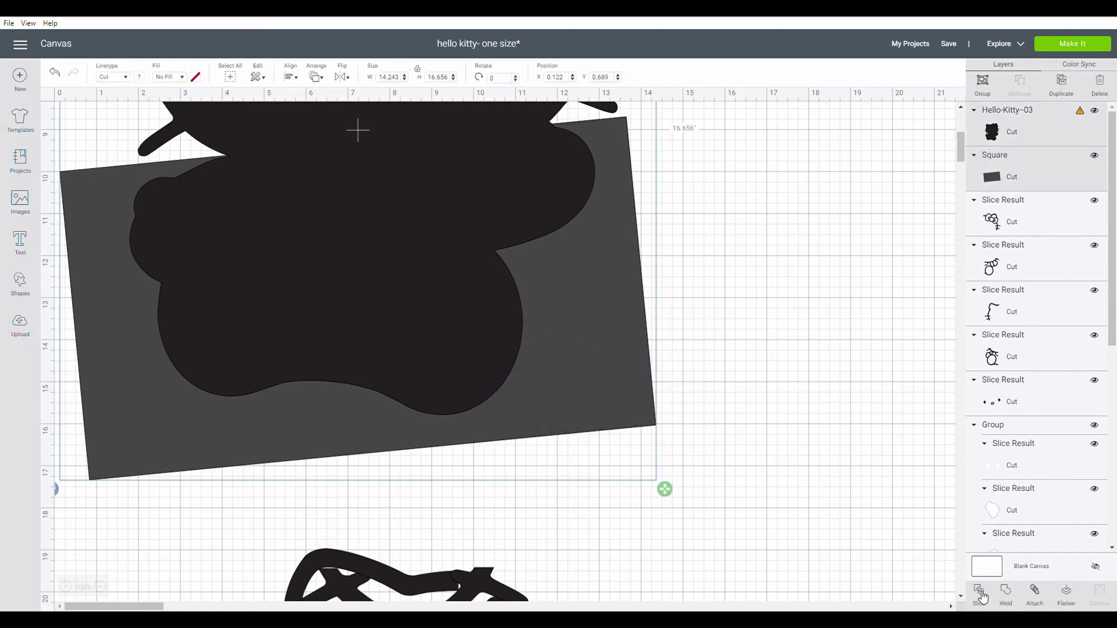
pyautogui.click(980, 593)
pyautogui.moveTo(424, 321); pyautogui.dragTo(451, 481)
pyautogui.scroll(-5, 512, 487)
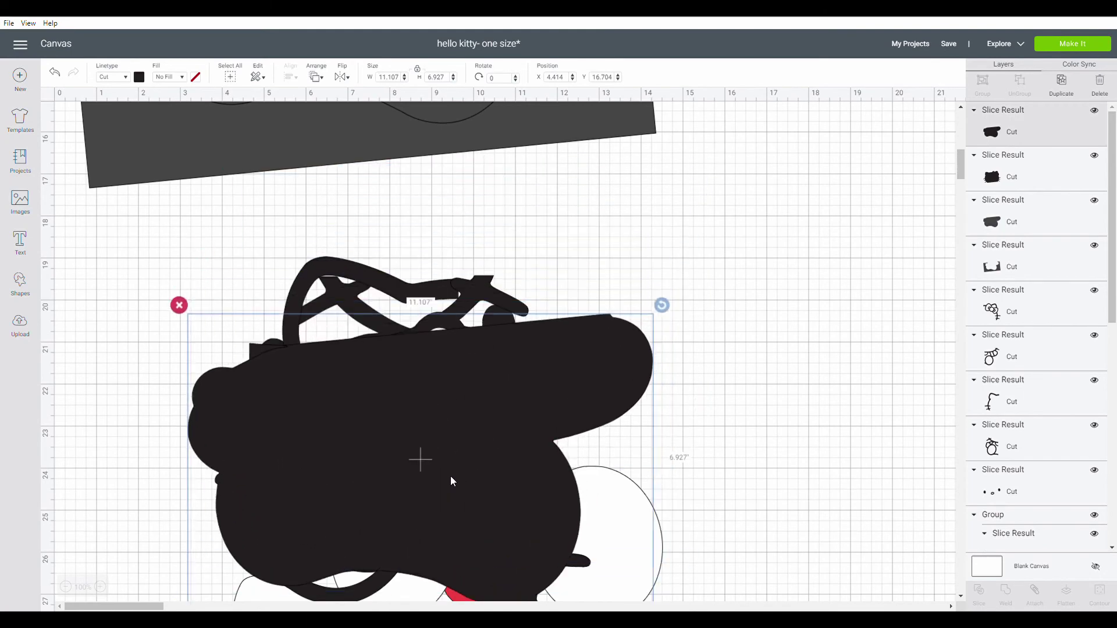
# Step: Delete the gray body-shaped piece and the gray square remnant left over from the slice
pyautogui.scroll(6, 451, 475)
pyautogui.moveTo(400, 332); pyautogui.dragTo(693, 470)
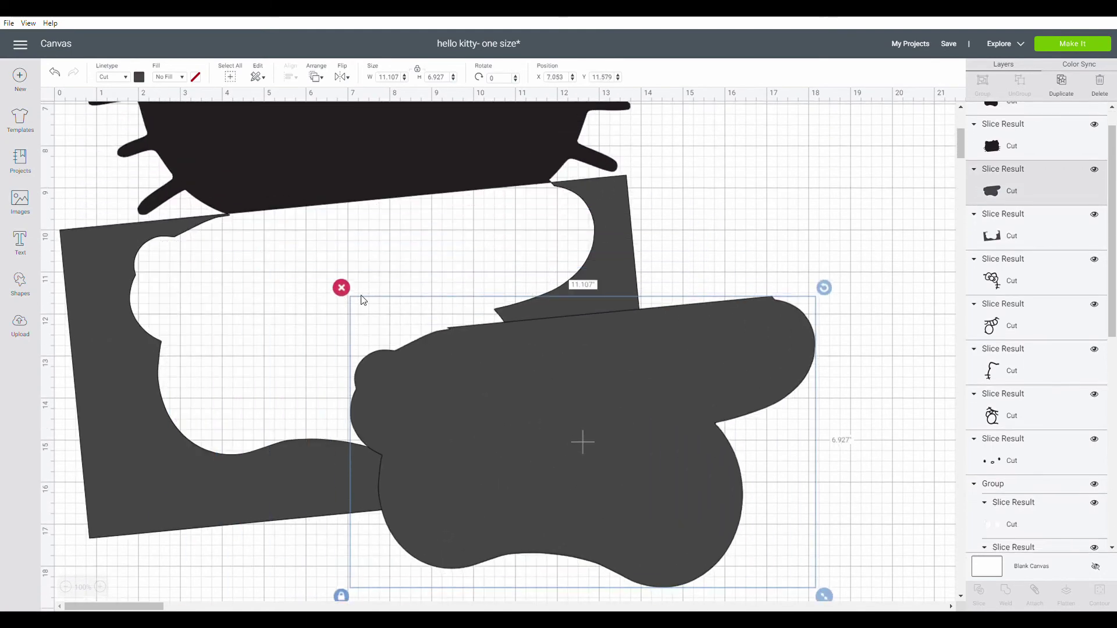
pyautogui.click(341, 287)
pyautogui.moveTo(161, 287); pyautogui.dragTo(346, 337)
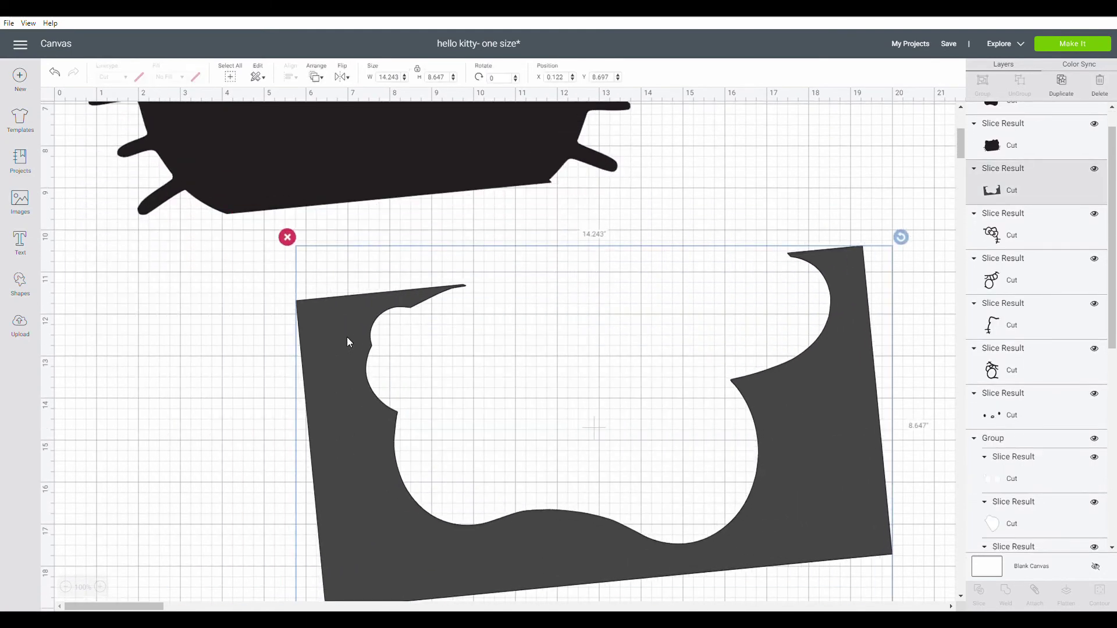
pyautogui.press('Delete')
# Step: Move the black head piece to about X 2.09, Y 1.119
pyautogui.scroll(5, 422, 299)
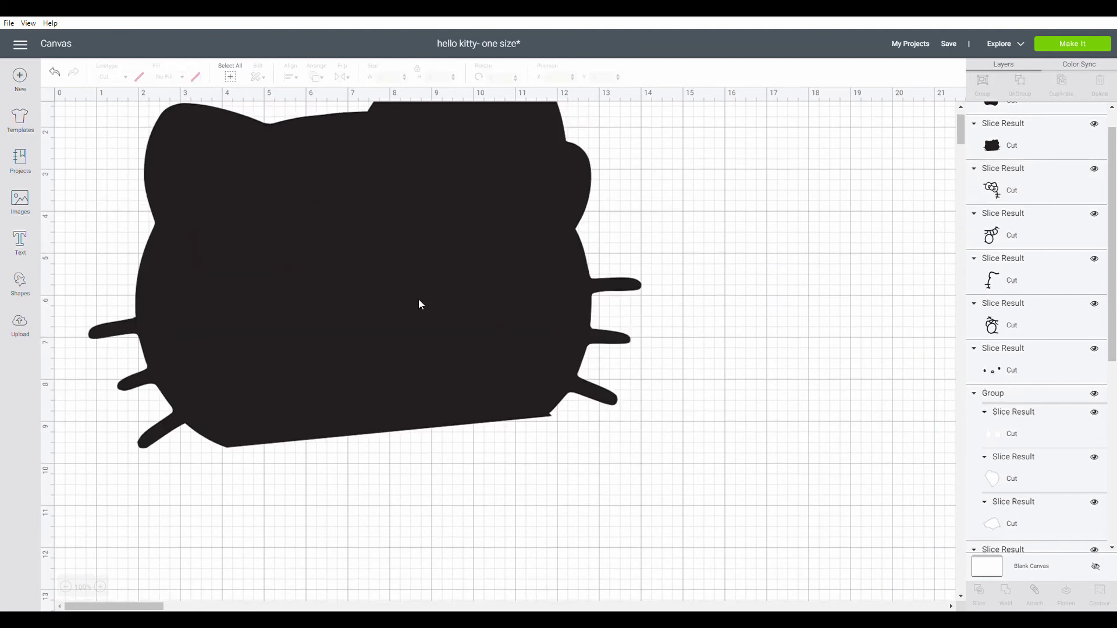
pyautogui.click(489, 320)
pyautogui.moveTo(114, 271); pyautogui.dragTo(167, 289)
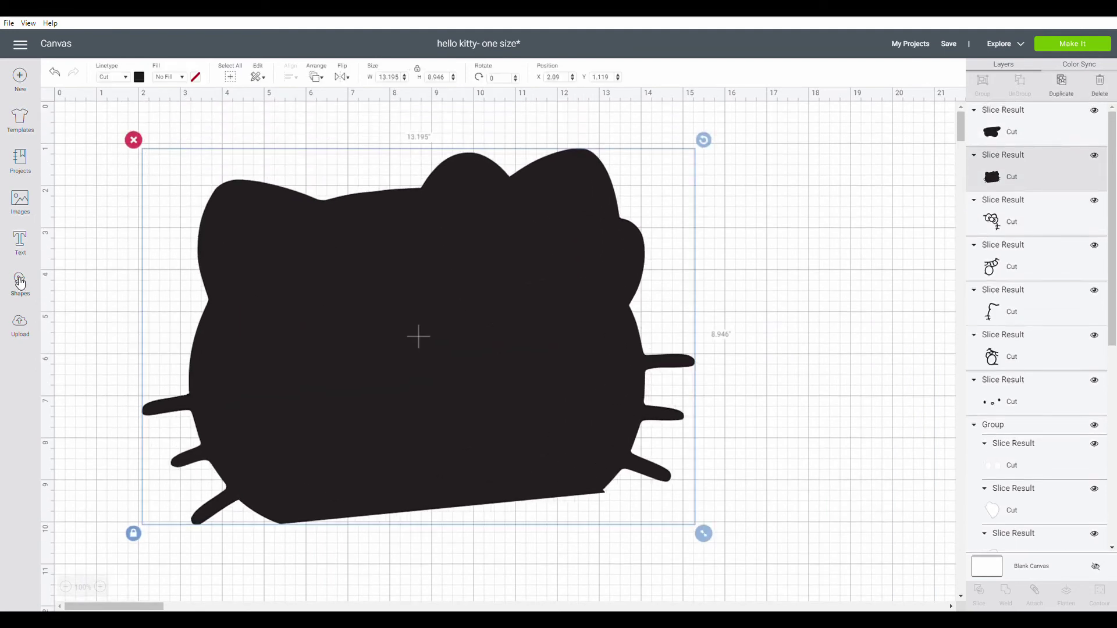
# Step: Insert a square and enlarge it to about 7.167 by 8.653 inches over the left half of the black head
pyautogui.click(20, 282)
pyautogui.click(77, 217)
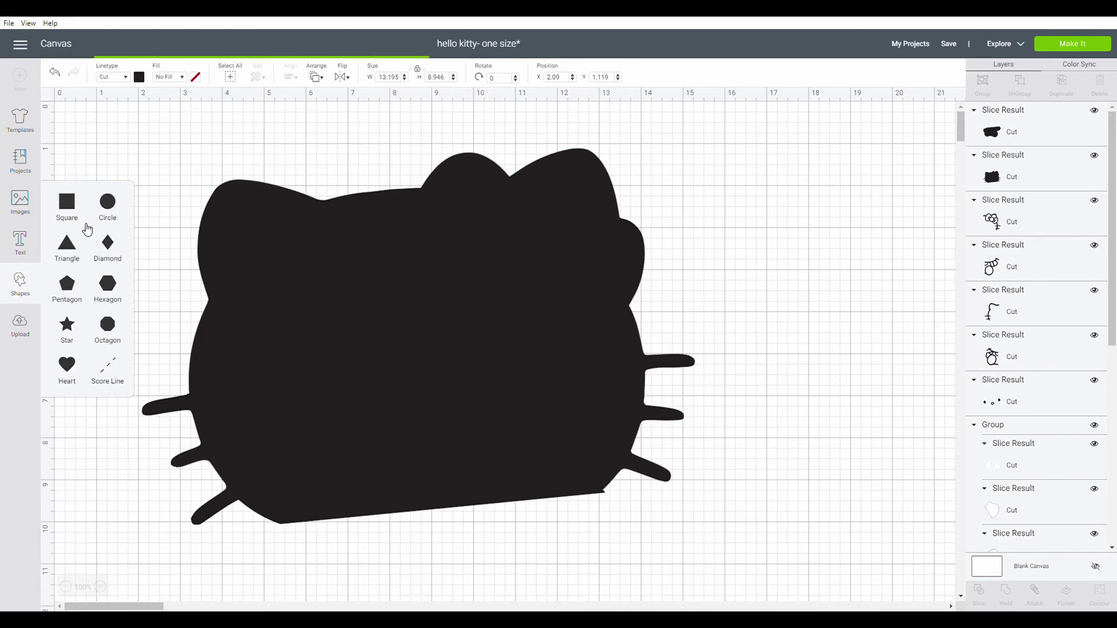
pyautogui.moveTo(217, 263); pyautogui.dragTo(220, 263)
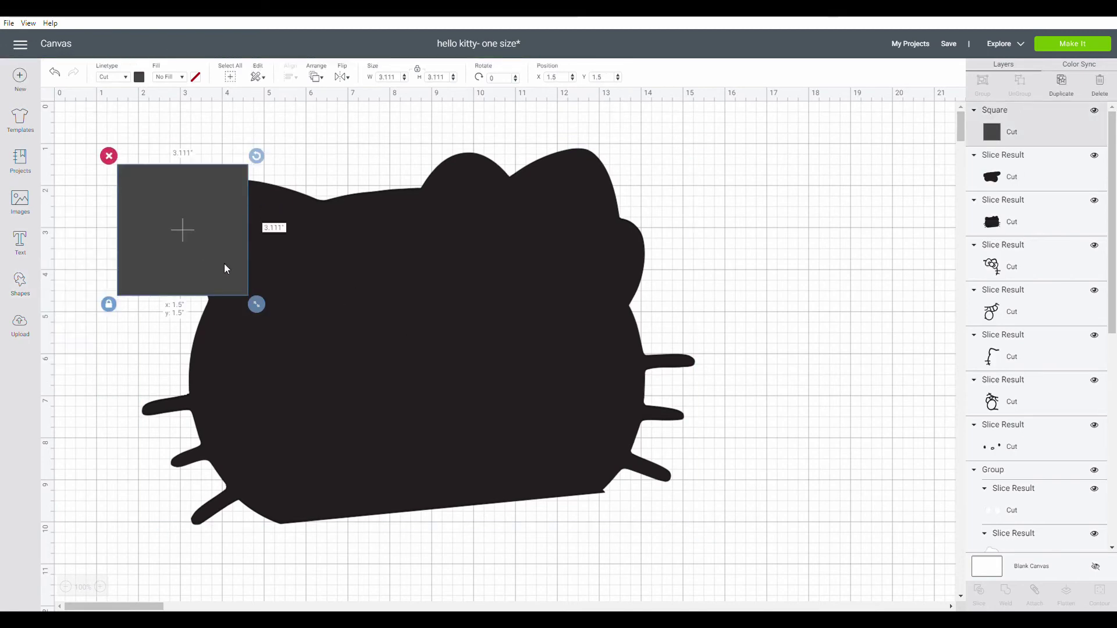
pyautogui.moveTo(259, 304); pyautogui.dragTo(428, 546)
# Step: Bring the black head piece in front of the square and rotate it to about 5.47 degrees so its flat lower edge is level
pyautogui.click(604, 258)
pyautogui.moveTo(704, 140); pyautogui.dragTo(722, 157)
pyautogui.click(317, 78)
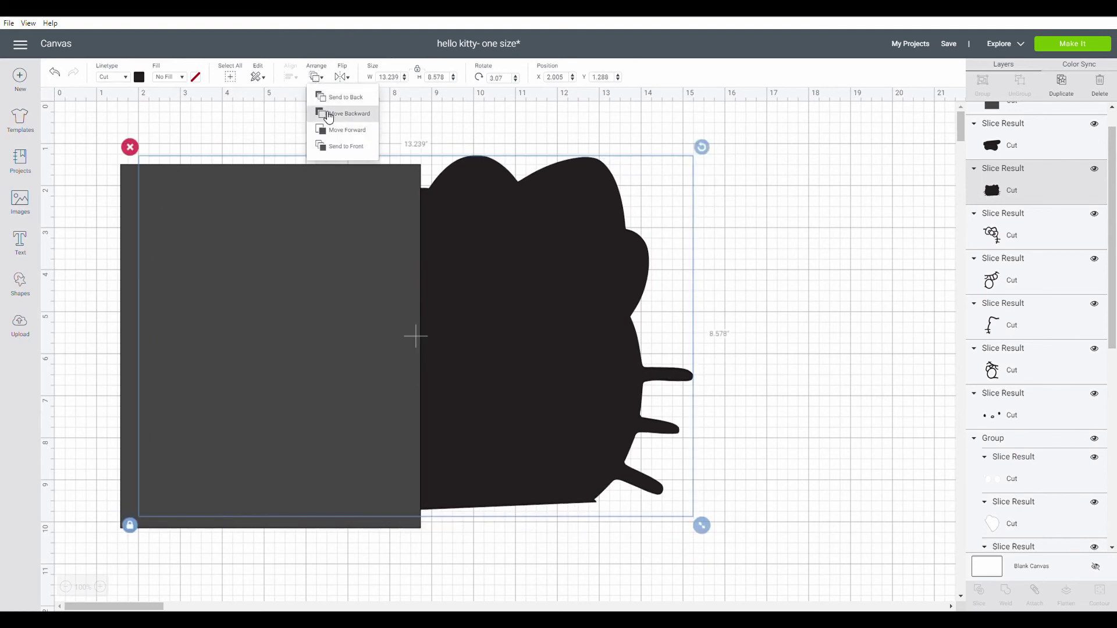
pyautogui.click(322, 144)
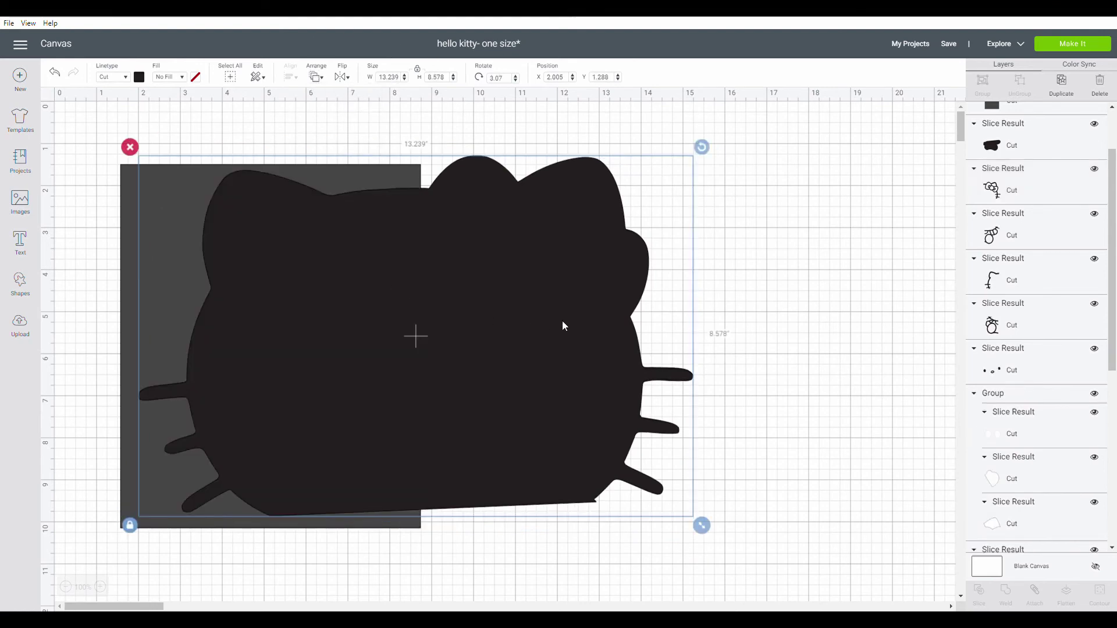
pyautogui.moveTo(700, 151); pyautogui.dragTo(699, 155)
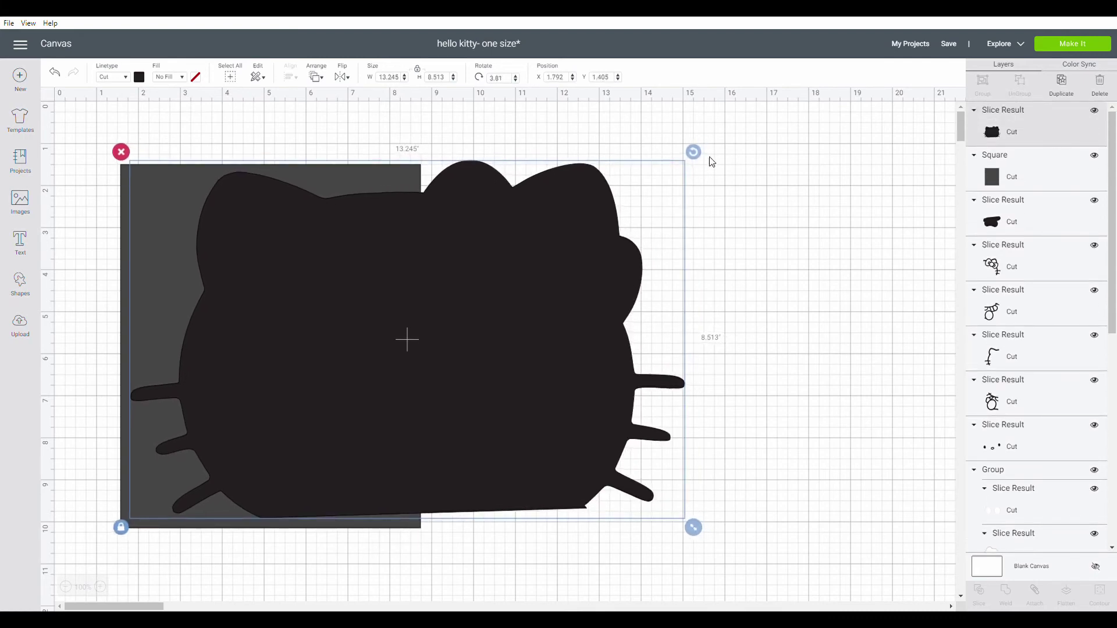
pyautogui.moveTo(701, 153); pyautogui.dragTo(702, 160)
pyautogui.click(679, 222)
pyautogui.click(548, 301)
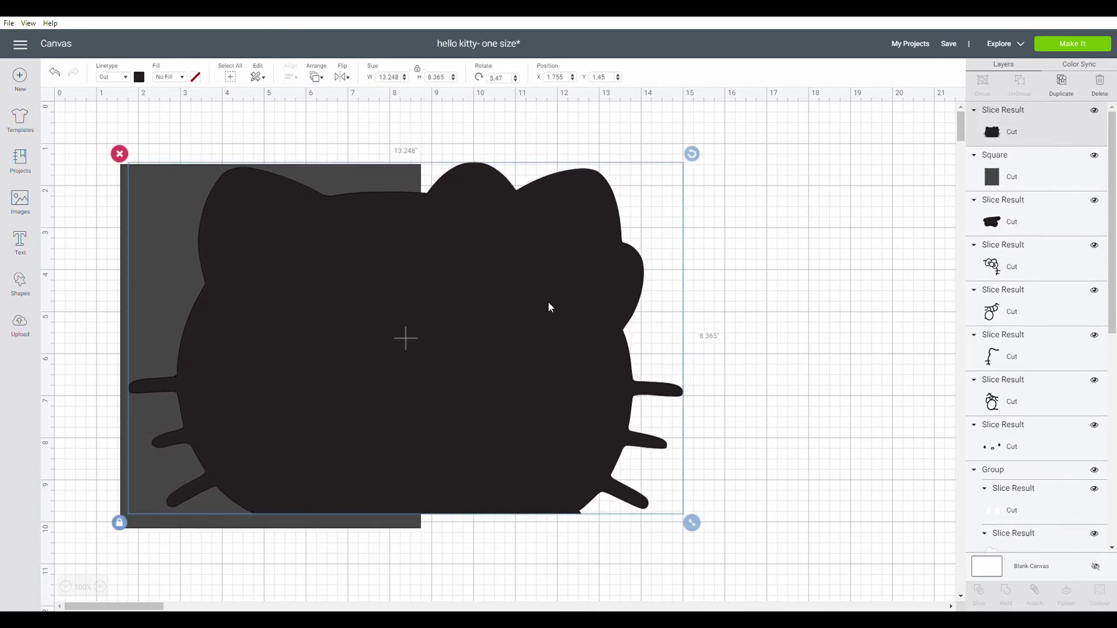
# Step: Slice the head with the square and move the two black head halves away from the gray remnants
pyautogui.moveTo(205, 126); pyautogui.dragTo(456, 385)
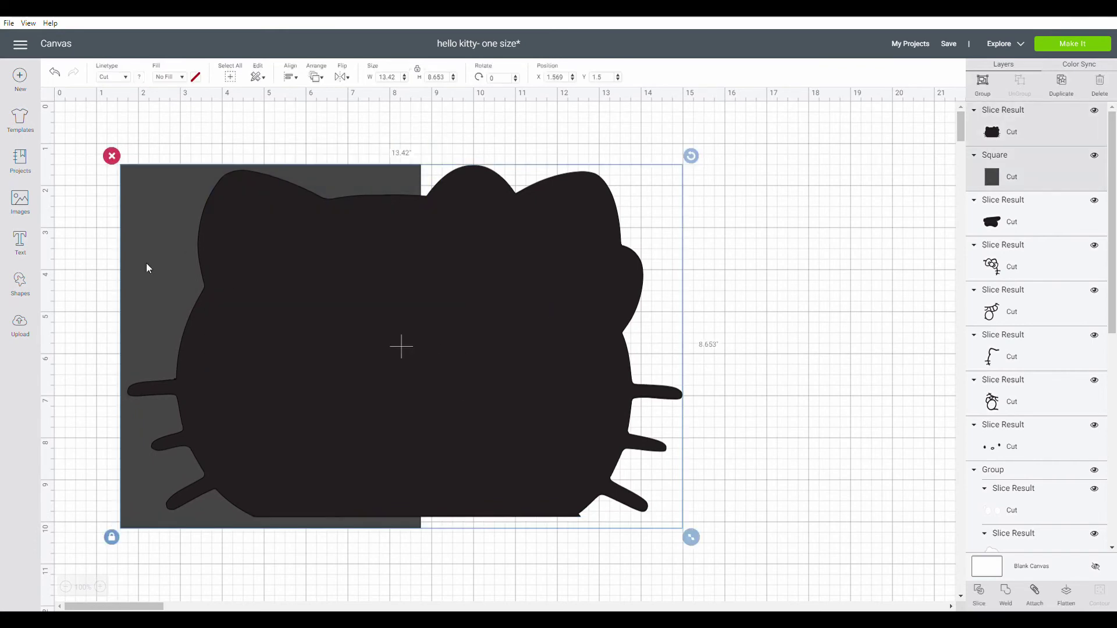
pyautogui.click(978, 592)
pyautogui.moveTo(398, 290); pyautogui.dragTo(713, 410)
pyautogui.moveTo(439, 239); pyautogui.dragTo(623, 295)
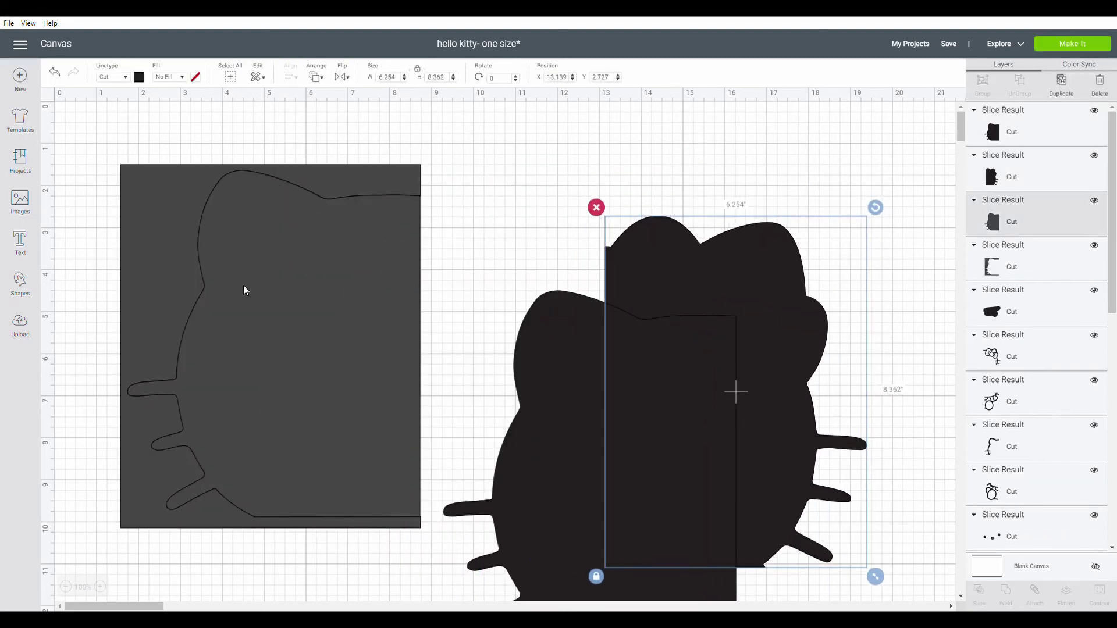
# Step: Delete the gray half-head piece and the remaining gray square cutout
pyautogui.click(127, 165)
pyautogui.press('Delete')
pyautogui.click(149, 215)
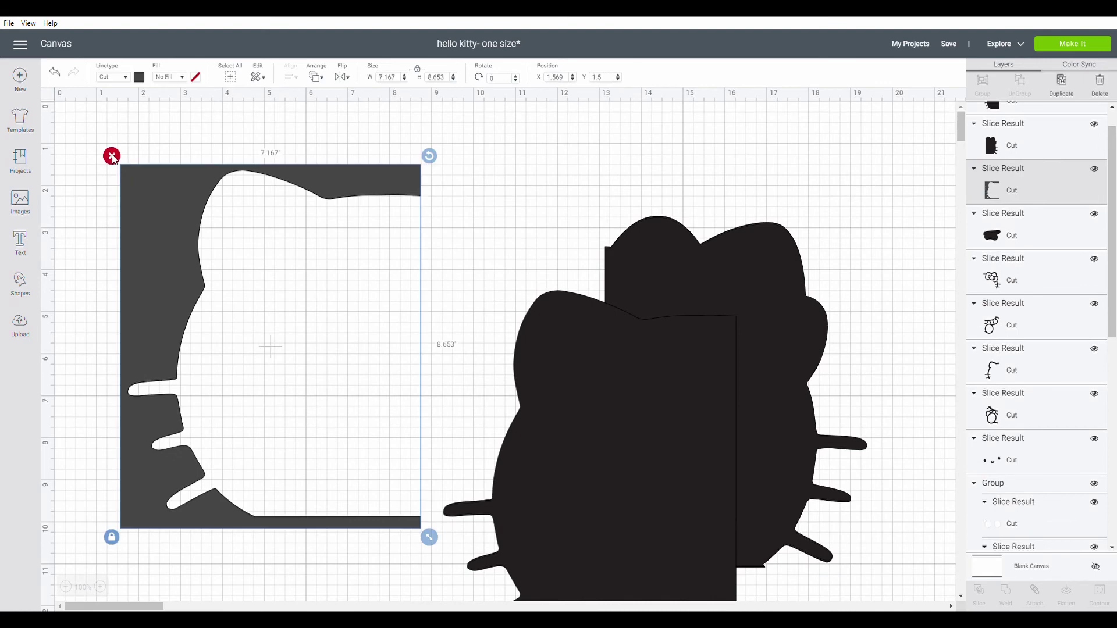
pyautogui.press('Delete')
# Step: Move both black head halves down the canvas, overlapping each other at about X 4.889, Y 12.422
pyautogui.moveTo(580, 391); pyautogui.dragTo(399, 454)
pyautogui.scroll(-5, 427, 388)
pyautogui.moveTo(431, 389); pyautogui.dragTo(416, 436)
pyautogui.scroll(-1, 416, 436)
pyautogui.click(628, 431)
pyautogui.moveTo(464, 299); pyautogui.dragTo(435, 574)
pyautogui.moveTo(706, 191); pyautogui.dragTo(370, 577)
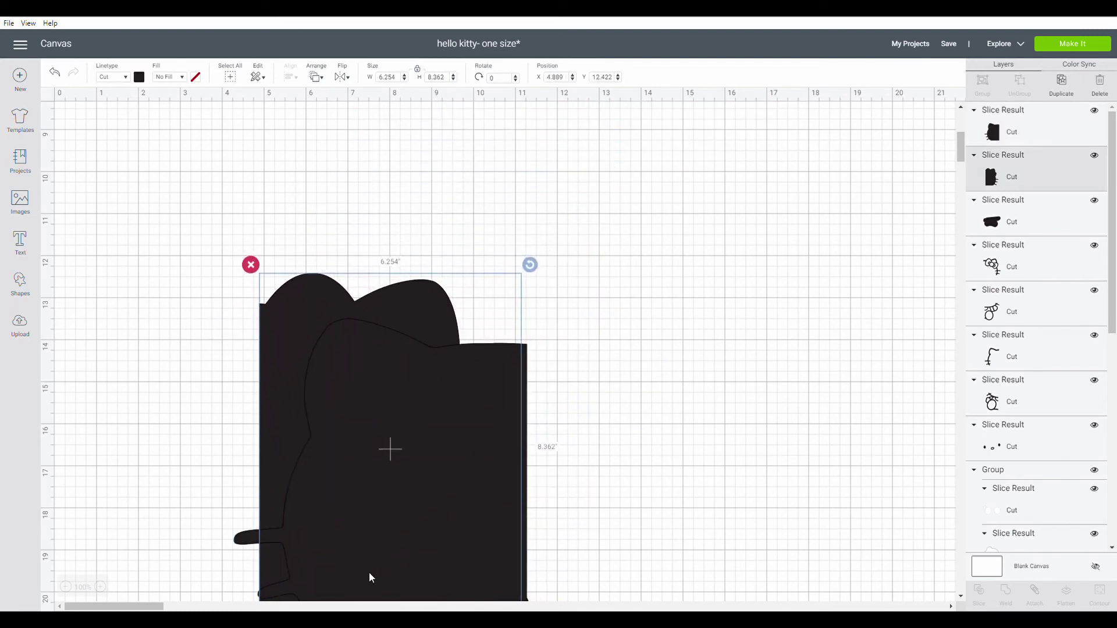
# Step: Send the project to mat preparation and move the two small white pieces into the free space above the head on mat 1
pyautogui.scroll(-4, 447, 524)
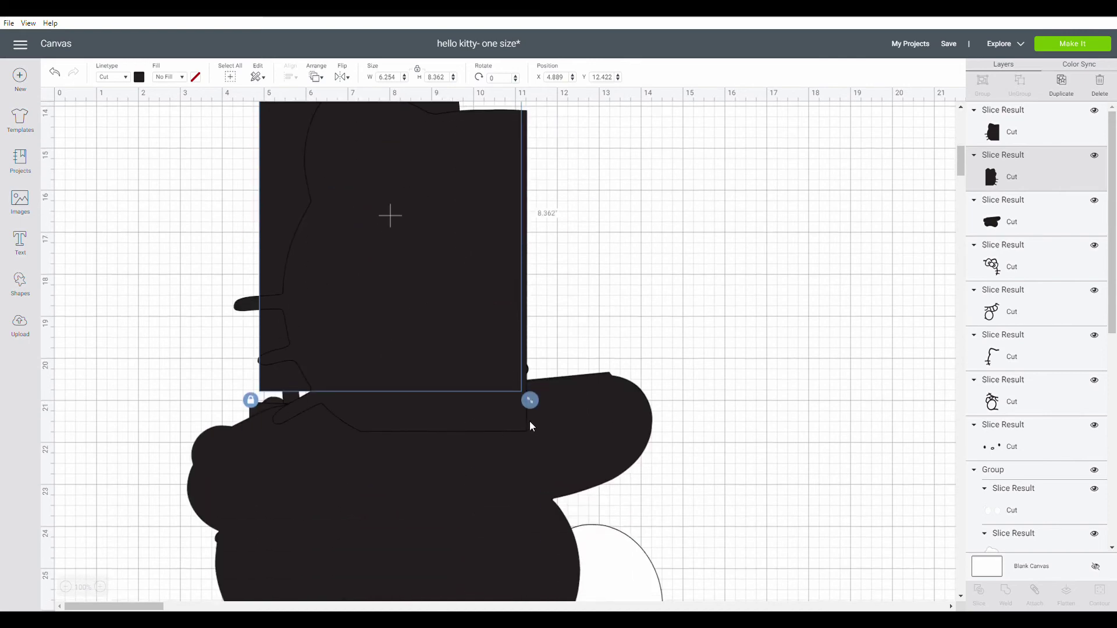
pyautogui.scroll(-1, 668, 410)
pyautogui.scroll(-8, 1027, 279)
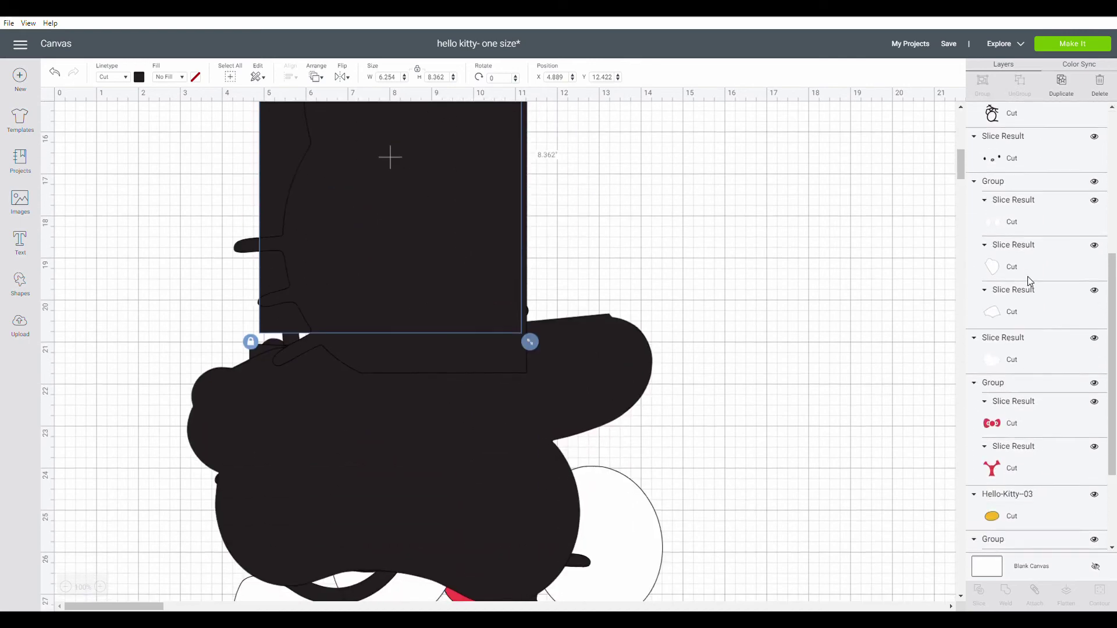
pyautogui.scroll(10, 1033, 278)
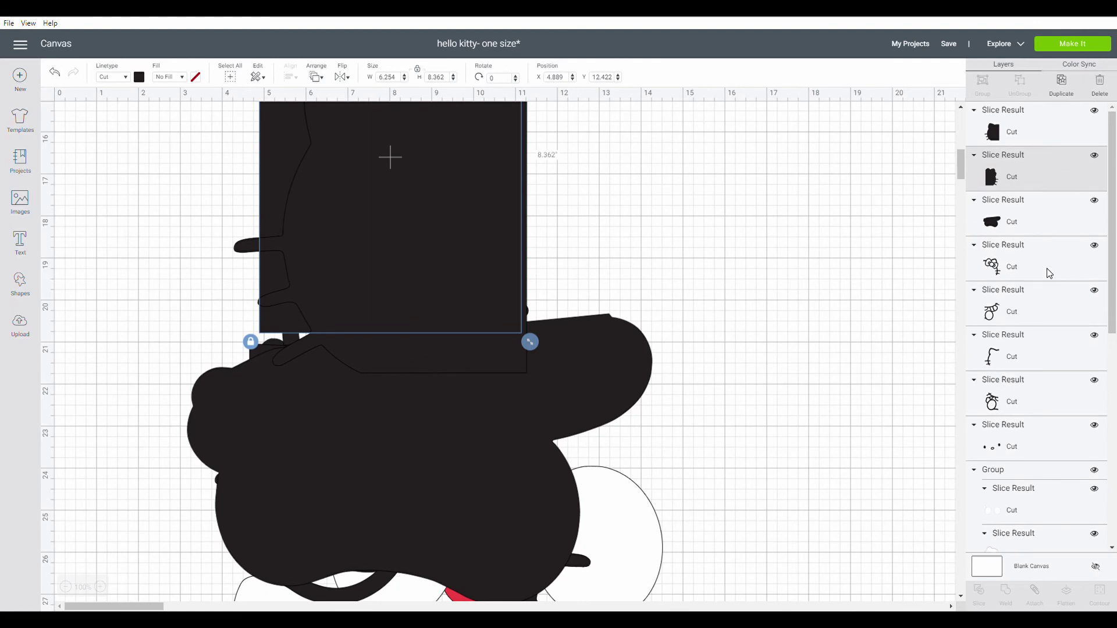
pyautogui.click(1069, 47)
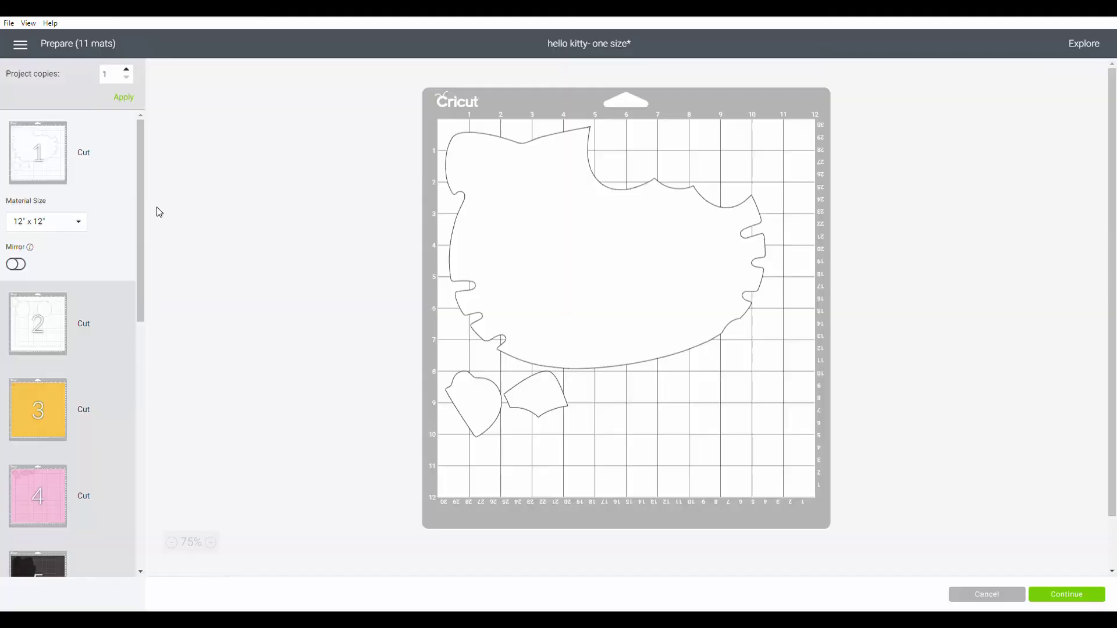
pyautogui.moveTo(524, 401); pyautogui.dragTo(620, 152)
pyautogui.moveTo(472, 401); pyautogui.dragTo(718, 154)
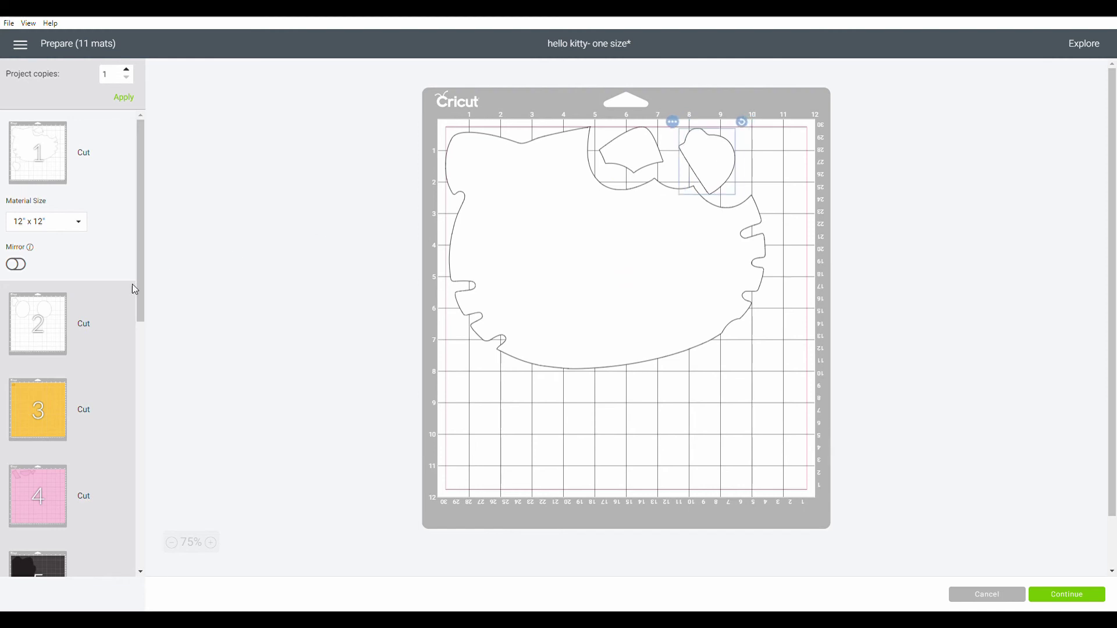
# Step: Check the piece layouts on mats 2 to 5, including the white ovals and the pink pieces
pyautogui.click(47, 344)
pyautogui.scroll(-1, 45, 416)
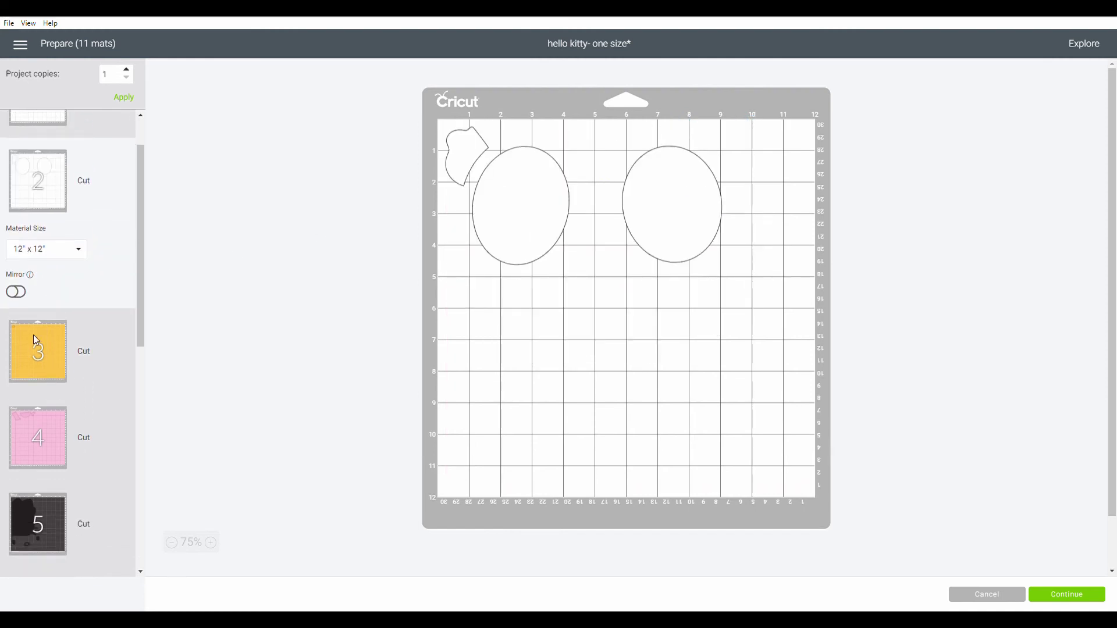
pyautogui.click(38, 349)
pyautogui.scroll(-1, 48, 407)
pyautogui.click(38, 465)
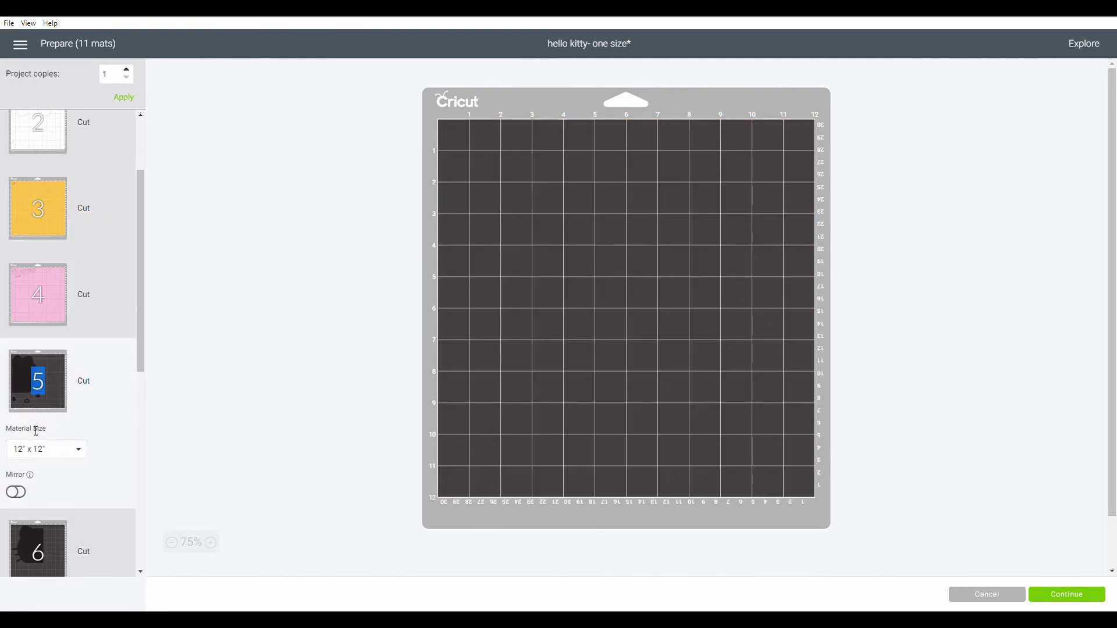
pyautogui.click(30, 298)
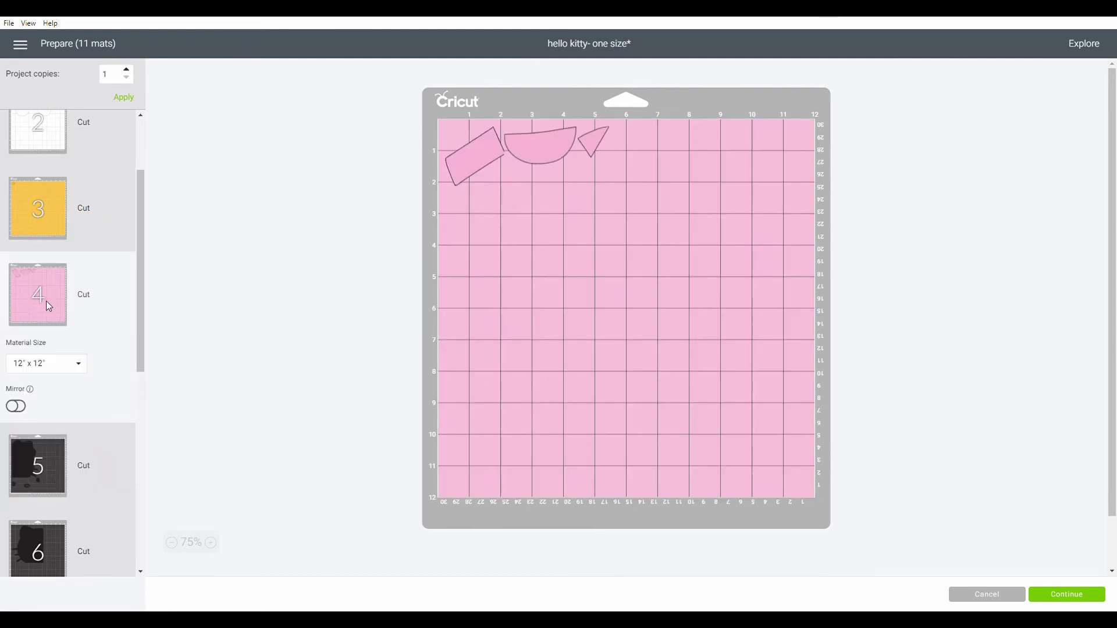
# Step: On mat 5, rotate the three small oval pieces about a quarter turn and place them in the free space beside the black head half
pyautogui.click(54, 475)
pyautogui.moveTo(538, 450); pyautogui.dragTo(608, 347)
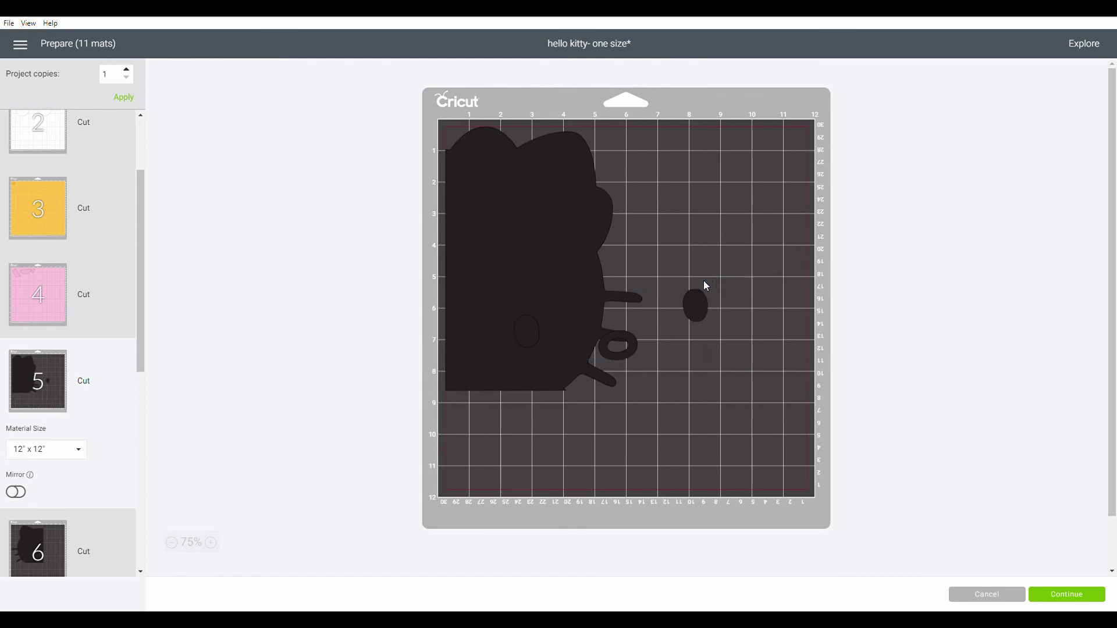
pyautogui.click(696, 311)
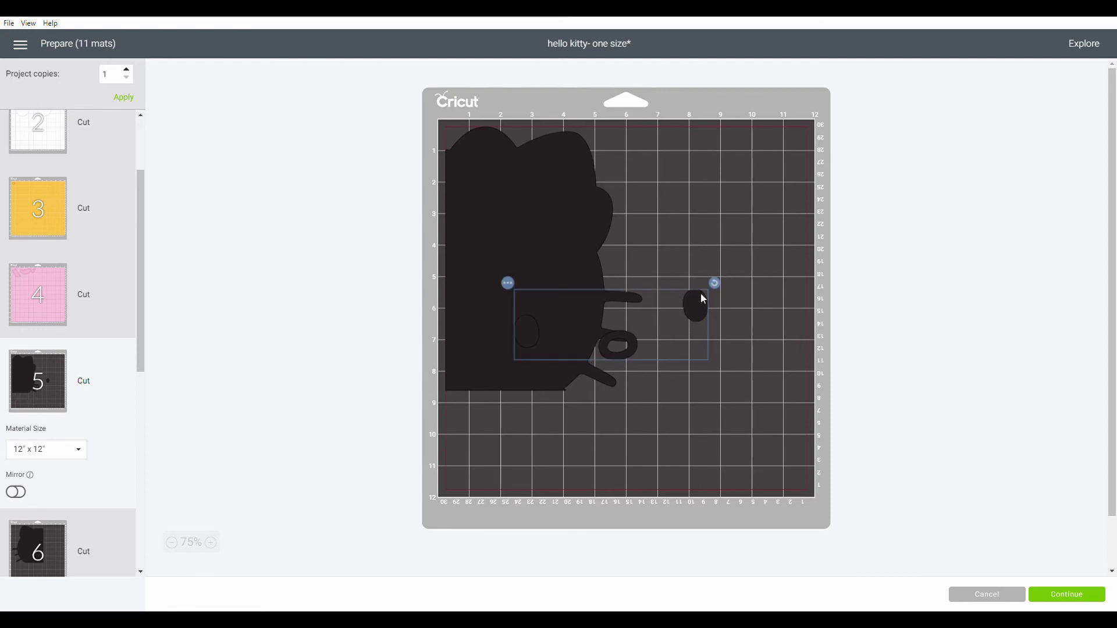
pyautogui.moveTo(715, 282); pyautogui.dragTo(567, 220)
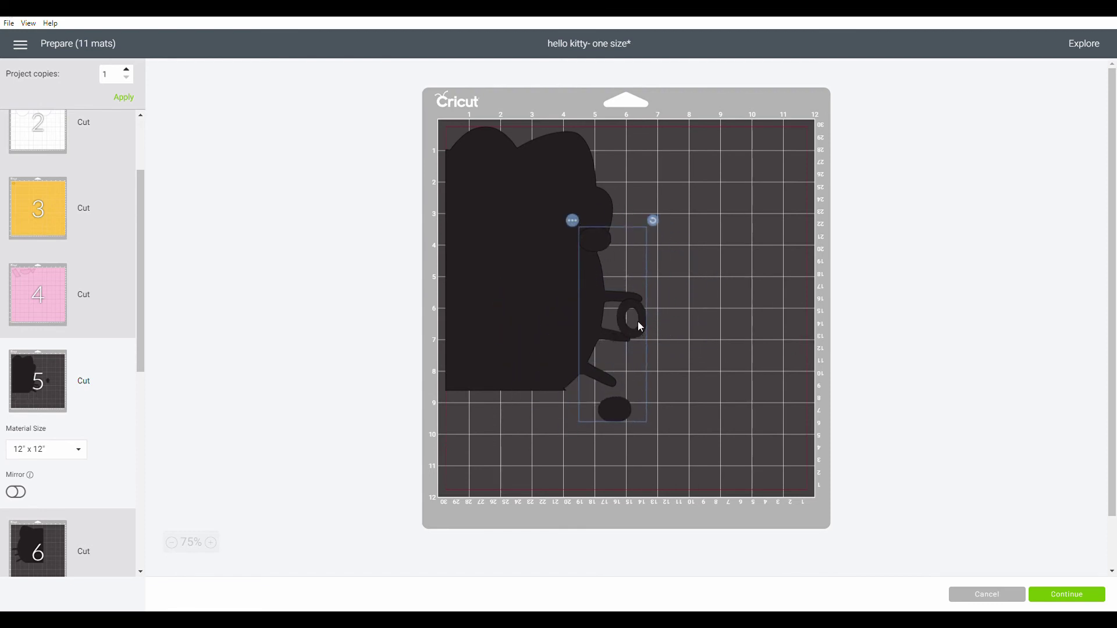
pyautogui.moveTo(628, 319); pyautogui.dragTo(678, 261)
# Step: Go through mats 6 to 8, and on mat 9 rotate the curved whisker outline and nest it around the ring-shaped outline
pyautogui.scroll(-3, 88, 371)
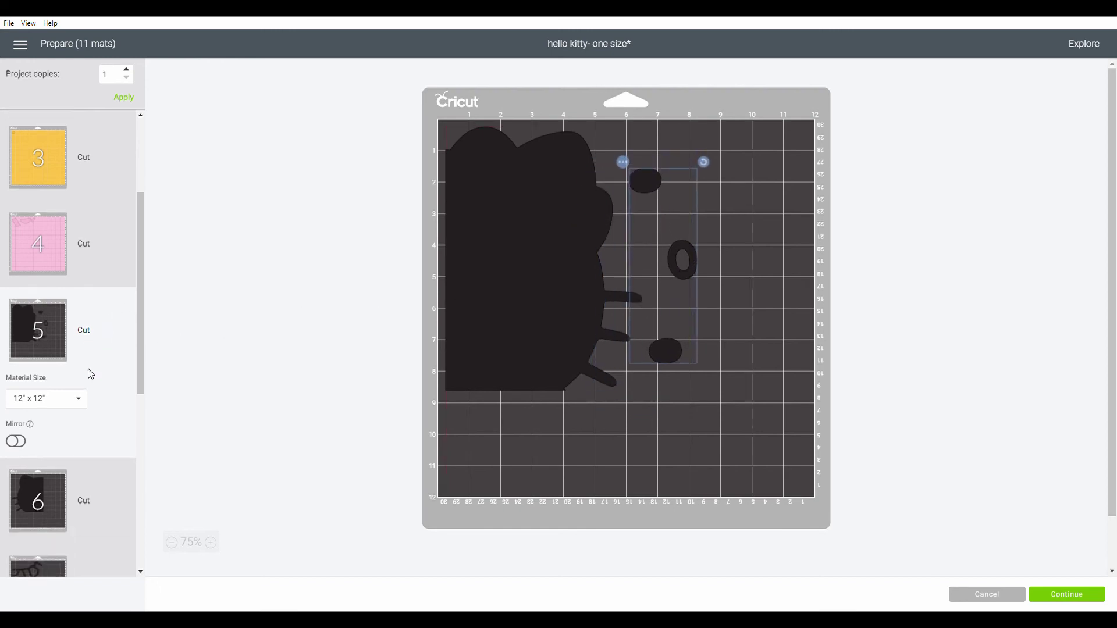
pyautogui.click(44, 377)
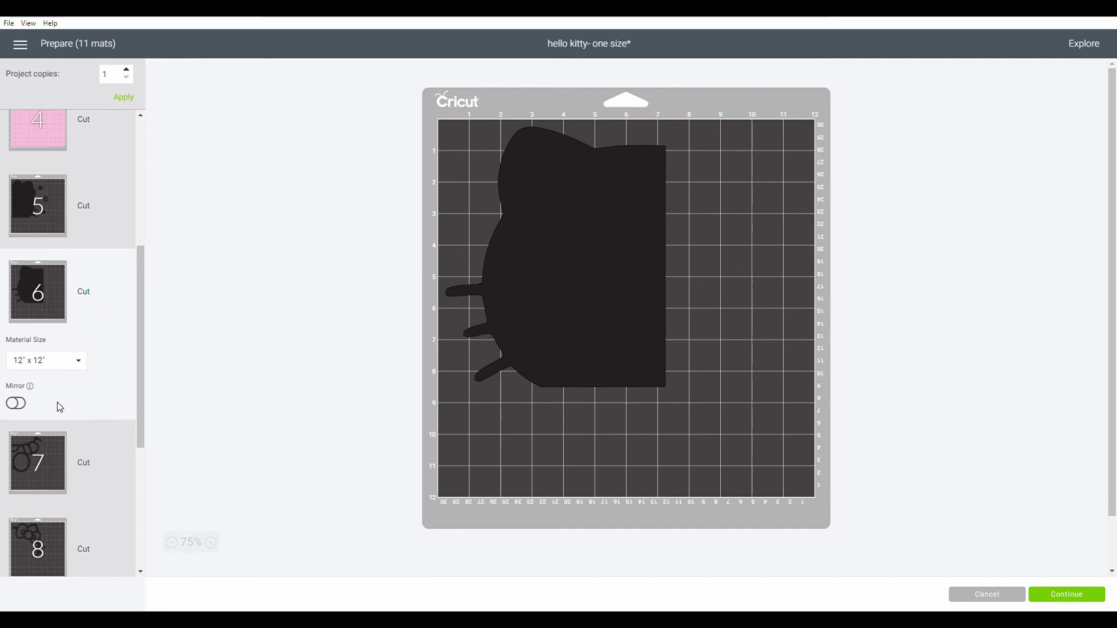
pyautogui.click(49, 459)
pyautogui.scroll(-4, 50, 460)
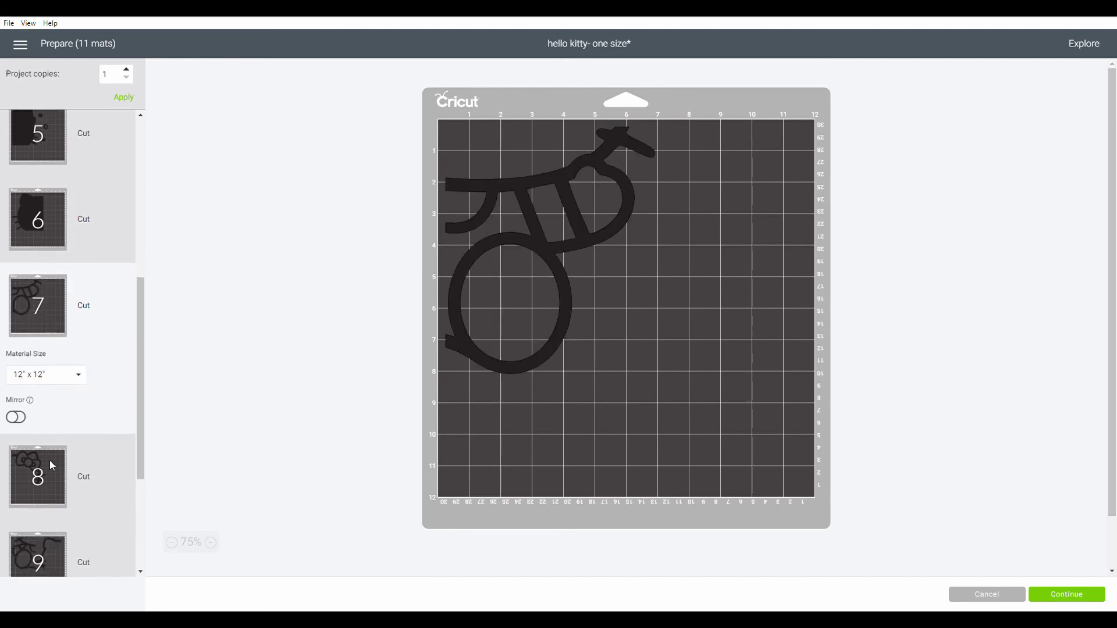
pyautogui.click(44, 380)
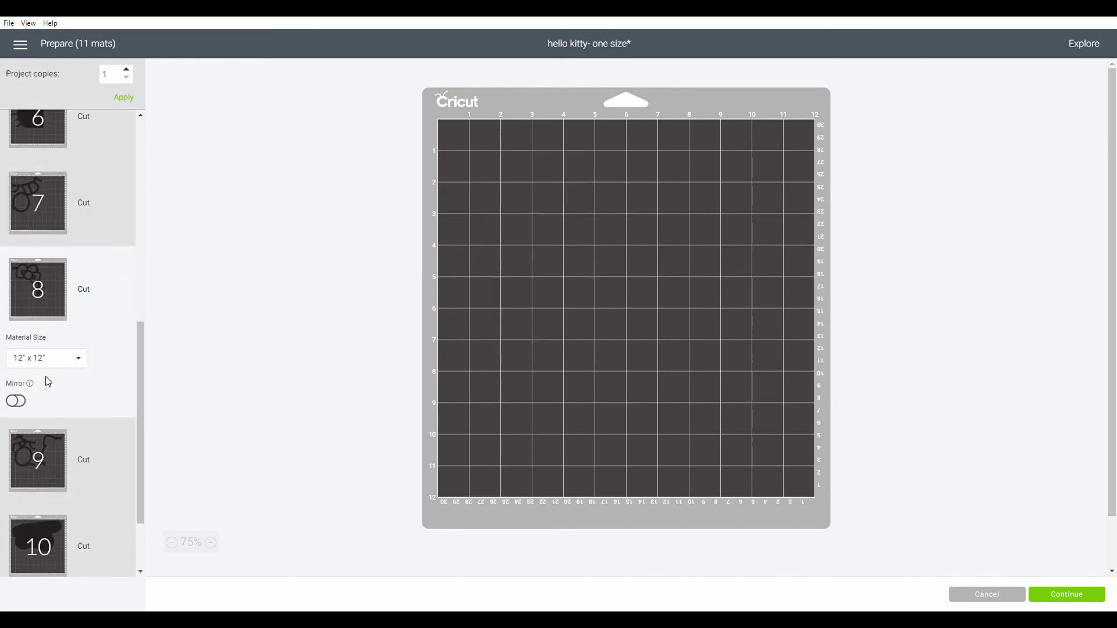
pyautogui.click(47, 474)
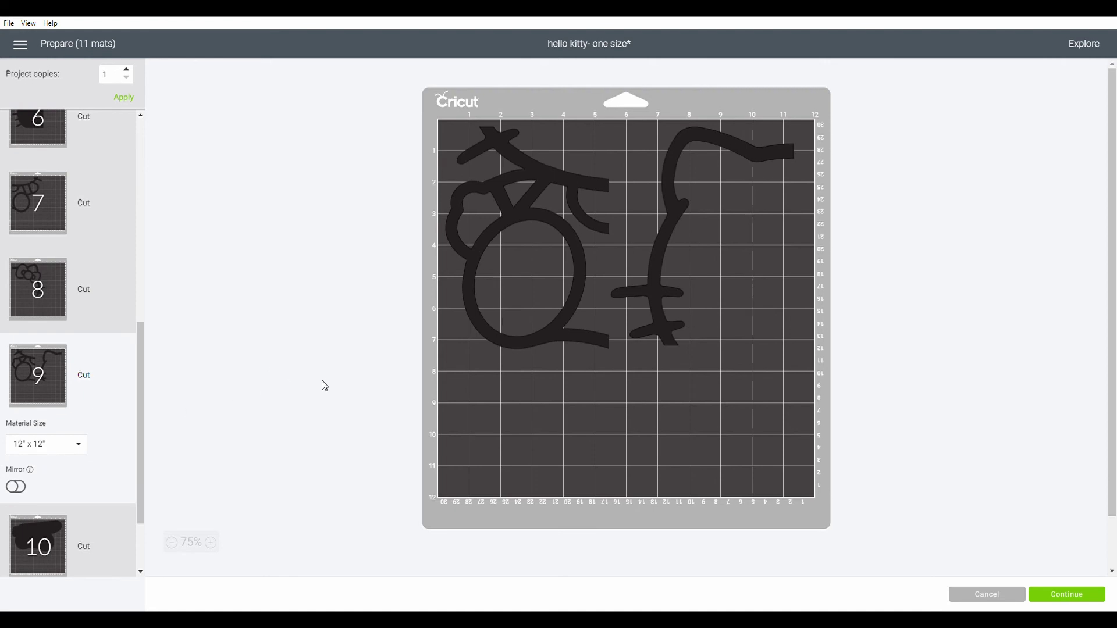
pyautogui.moveTo(762, 160); pyautogui.dragTo(635, 376)
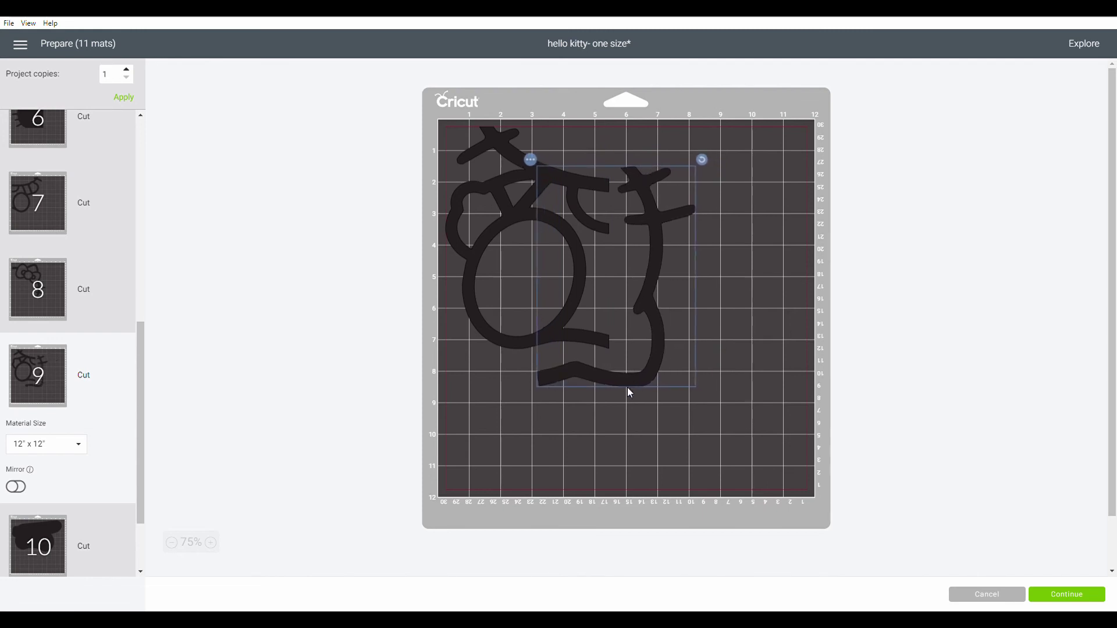
# Step: Look at mat 10, and on mat 11 move the red bow below the Y-shaped piece
pyautogui.scroll(-2, 32, 395)
pyautogui.click(46, 433)
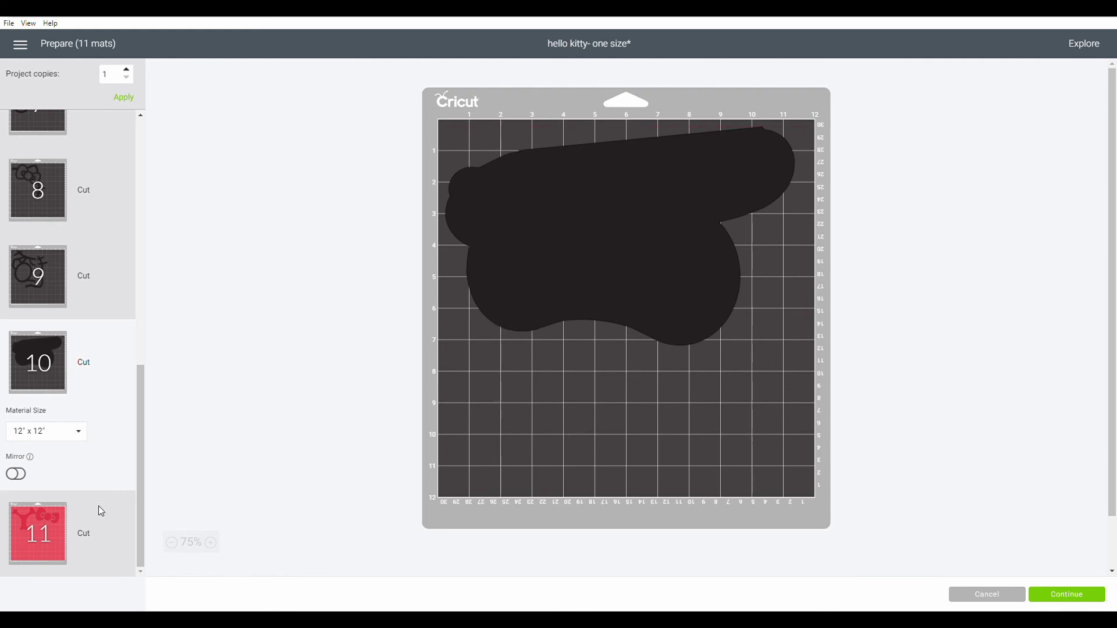
pyautogui.click(39, 541)
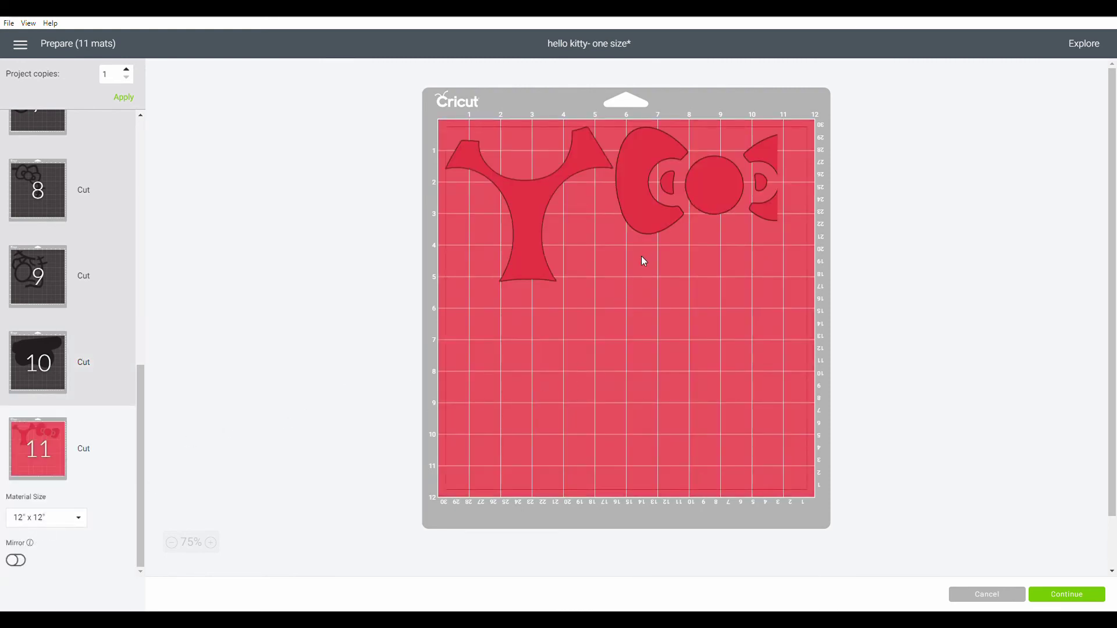
pyautogui.moveTo(640, 234); pyautogui.dragTo(588, 287)
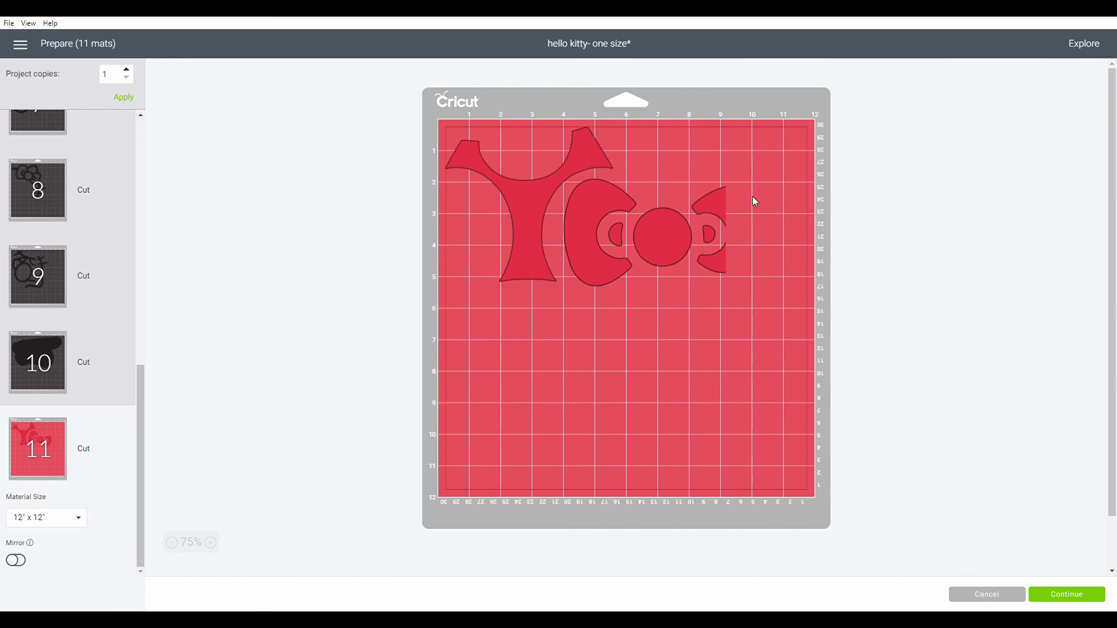
pyautogui.moveTo(649, 259); pyautogui.dragTo(531, 336)
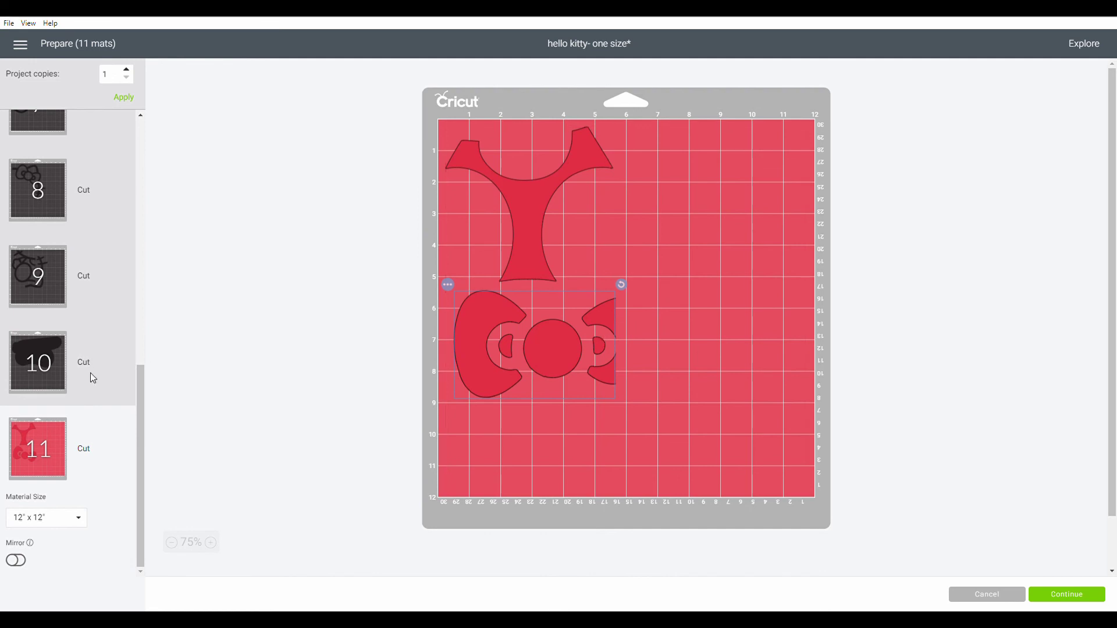
# Step: Return to the design canvas and place the two black head halves side by side, the second at X 9.264, Y 8.561
pyautogui.scroll(10, 87, 367)
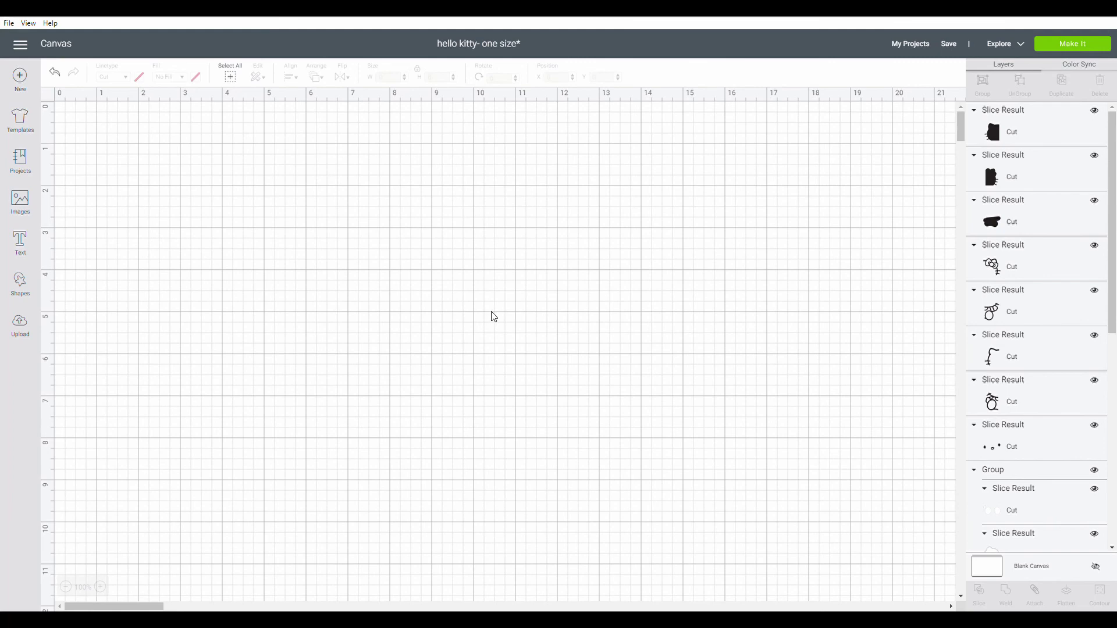
pyautogui.scroll(-10, 504, 302)
pyautogui.scroll(-3, 510, 295)
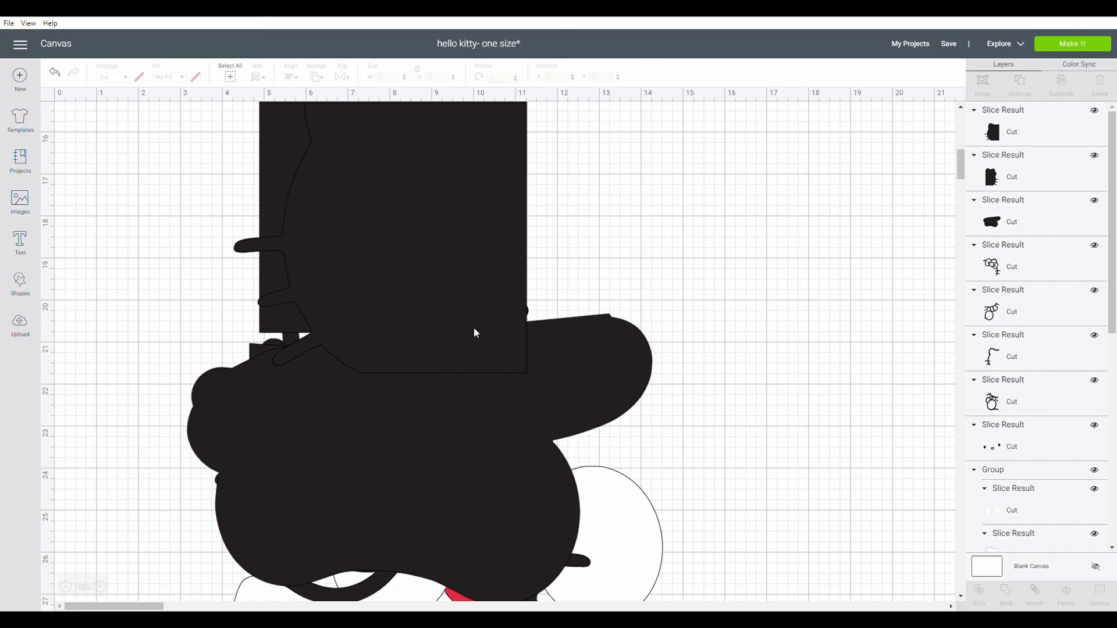
pyautogui.scroll(7, 464, 311)
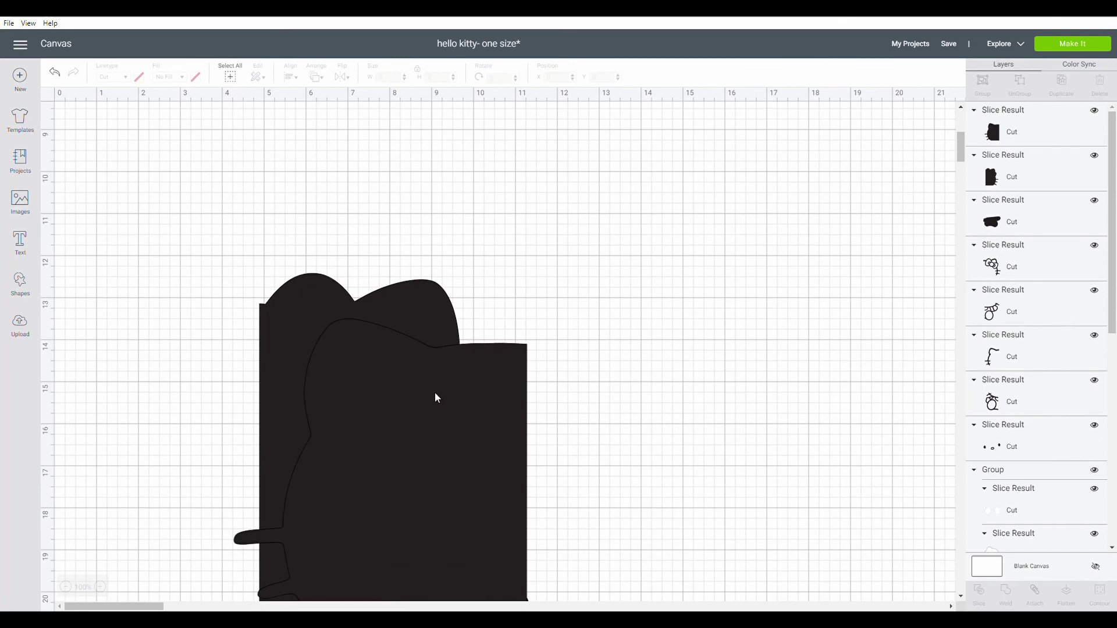
pyautogui.moveTo(364, 268); pyautogui.dragTo(309, 131)
pyautogui.moveTo(394, 515); pyautogui.dragTo(538, 368)
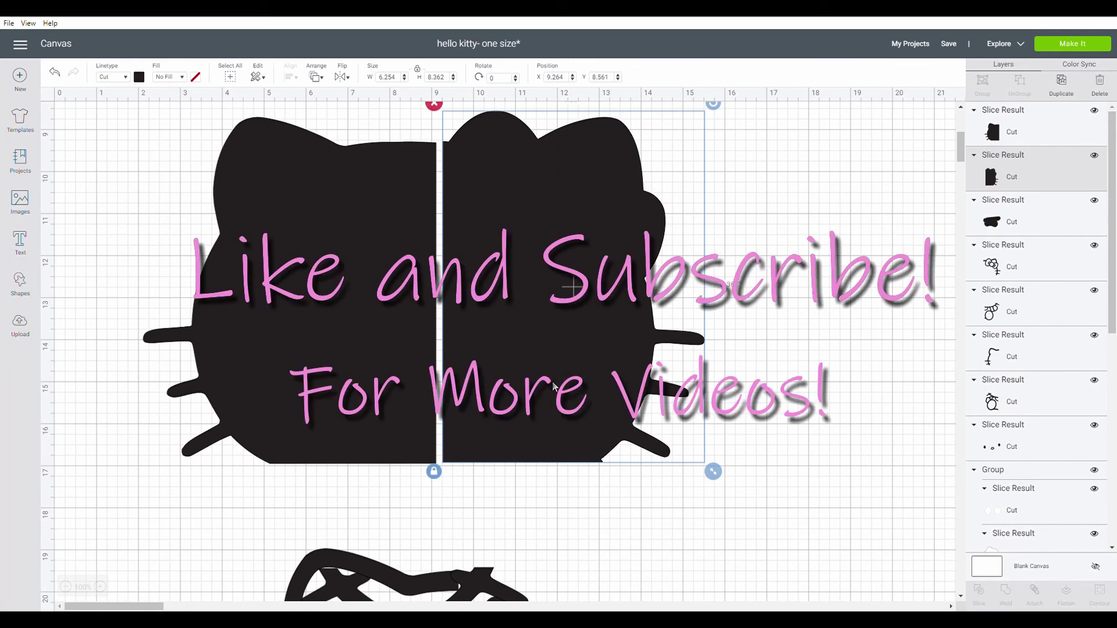
# Step: Spread the sliced black outline pieces apart around the solid body silhouette, placing one large ring outline at X 11.746, Y 18.792
pyautogui.scroll(-6, 577, 353)
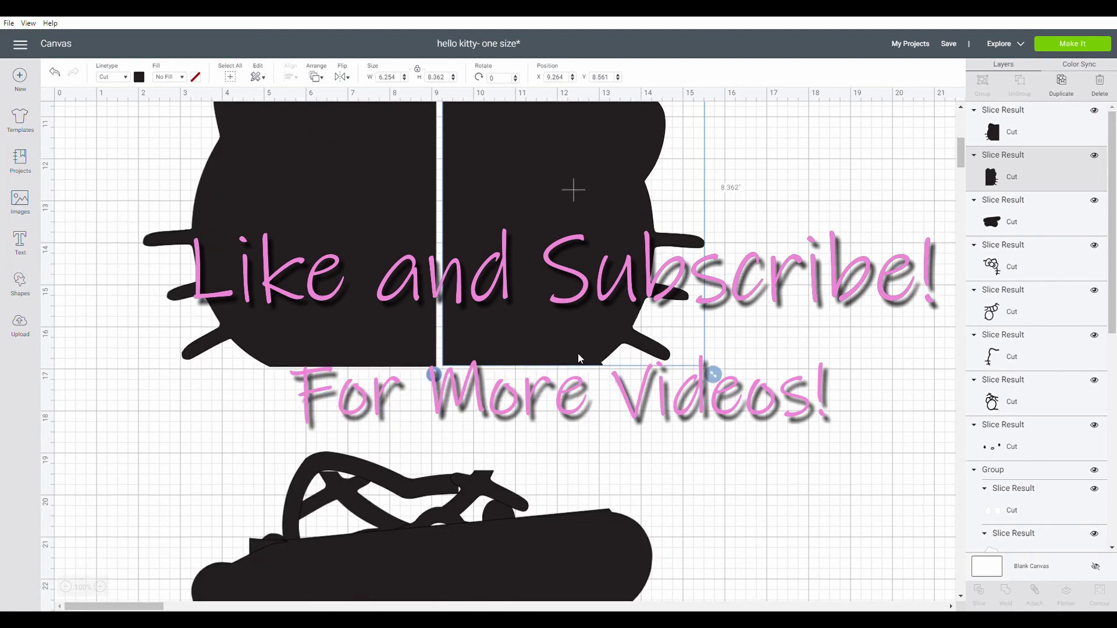
pyautogui.moveTo(468, 411); pyautogui.dragTo(704, 319)
pyautogui.moveTo(430, 495); pyautogui.dragTo(686, 386)
pyautogui.moveTo(537, 588); pyautogui.dragTo(431, 560)
pyautogui.moveTo(550, 466); pyautogui.dragTo(660, 356)
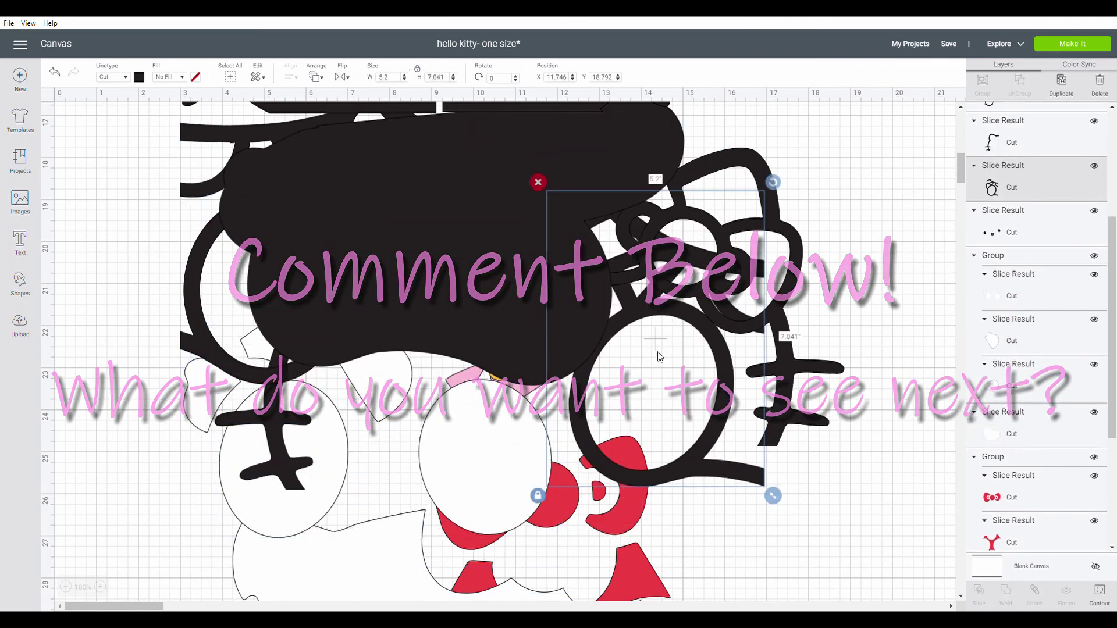
# Step: Move the solid black body silhouette further down the canvas and shift the neighbouring ring outline down beneath it
pyautogui.click(579, 386)
pyautogui.moveTo(606, 293); pyautogui.dragTo(575, 463)
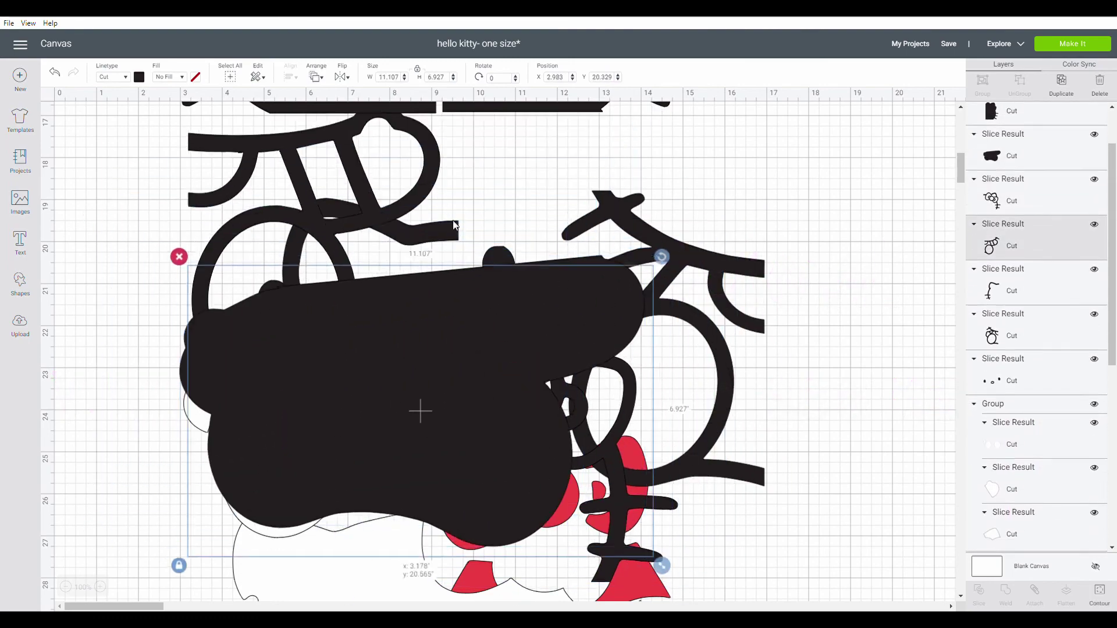
pyautogui.moveTo(455, 226); pyautogui.dragTo(492, 284)
# Step: Move both black head halves down towards the body silhouette, placing the half with the plain ear at X 1.866, Y 13.622
pyautogui.scroll(3, 578, 240)
pyautogui.moveTo(579, 244); pyautogui.dragTo(605, 488)
pyautogui.moveTo(389, 446); pyautogui.dragTo(400, 442)
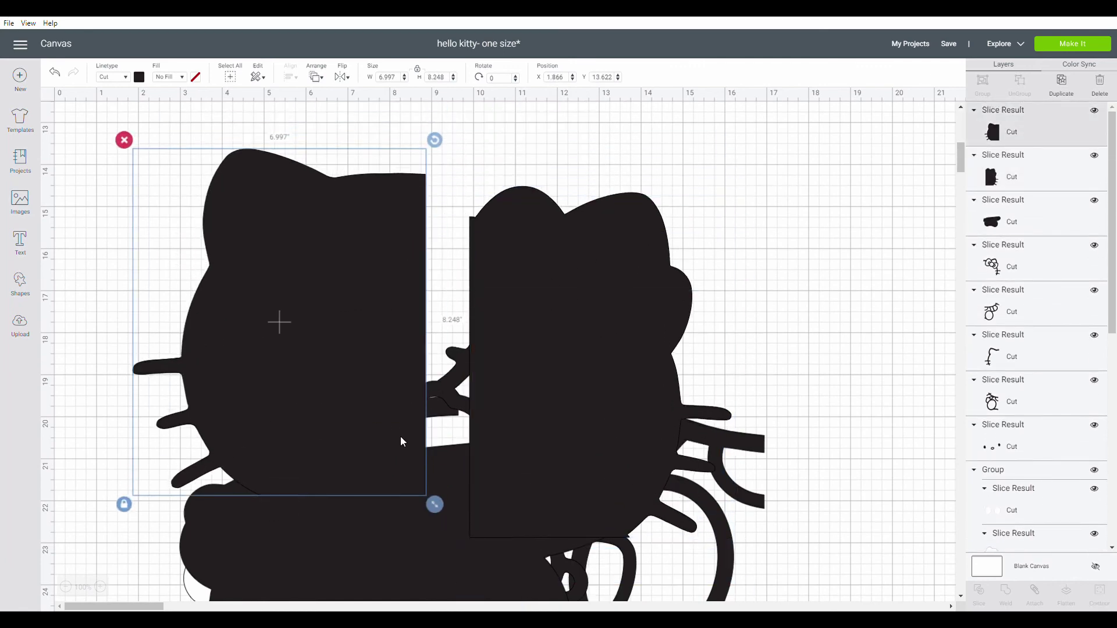